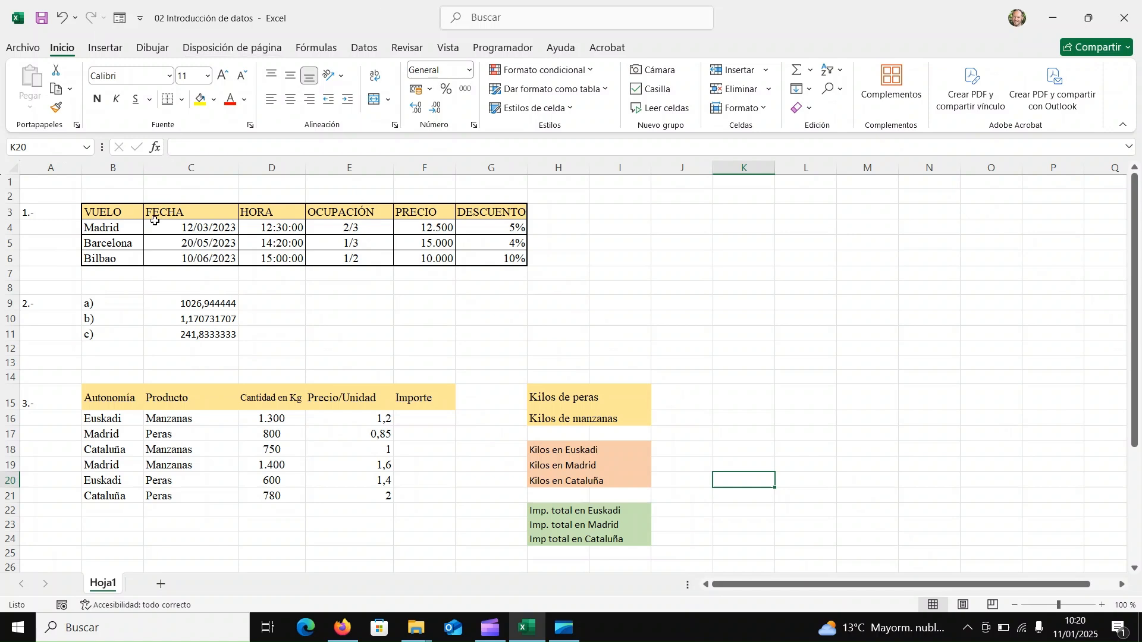
# Examine the number formats of the flight table's HORA, OCUPACIÓN, PRECIO and DESCUENTO cells and the list of available formats.
pyautogui.moveTo(70, 204); pyautogui.dragTo(656, 208)
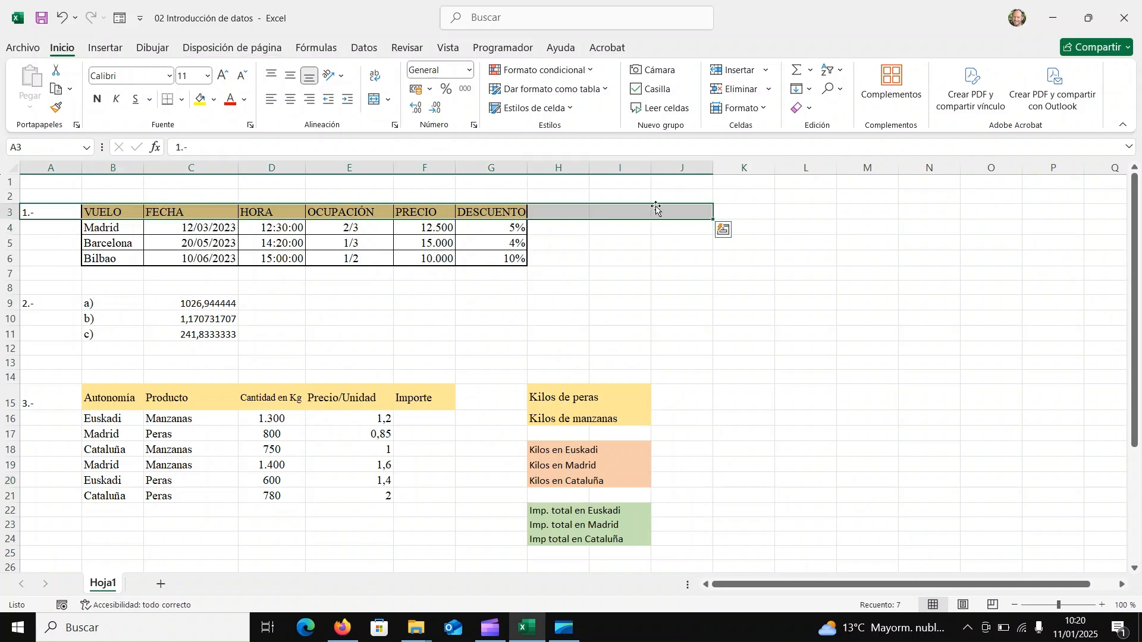
pyautogui.click(94, 275)
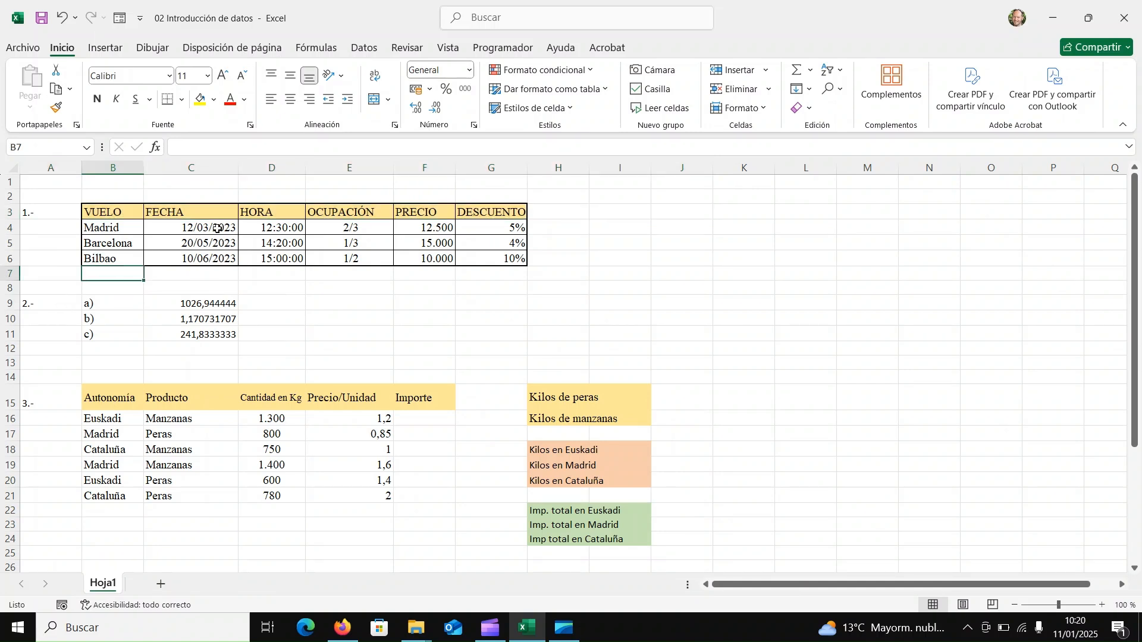
pyautogui.click(296, 228)
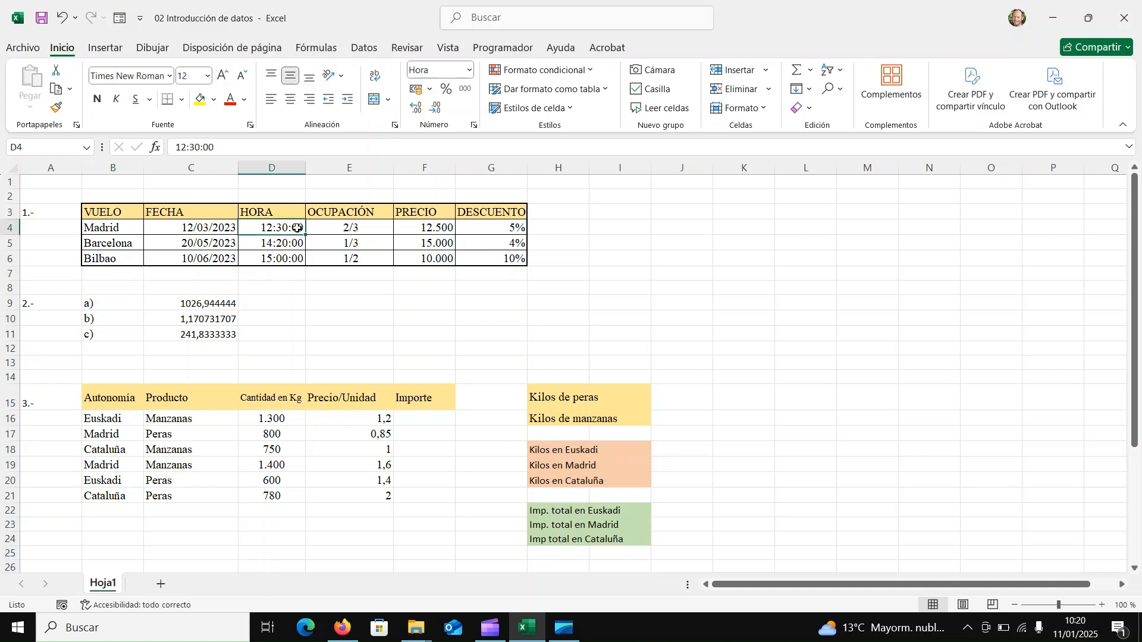
pyautogui.click(373, 229)
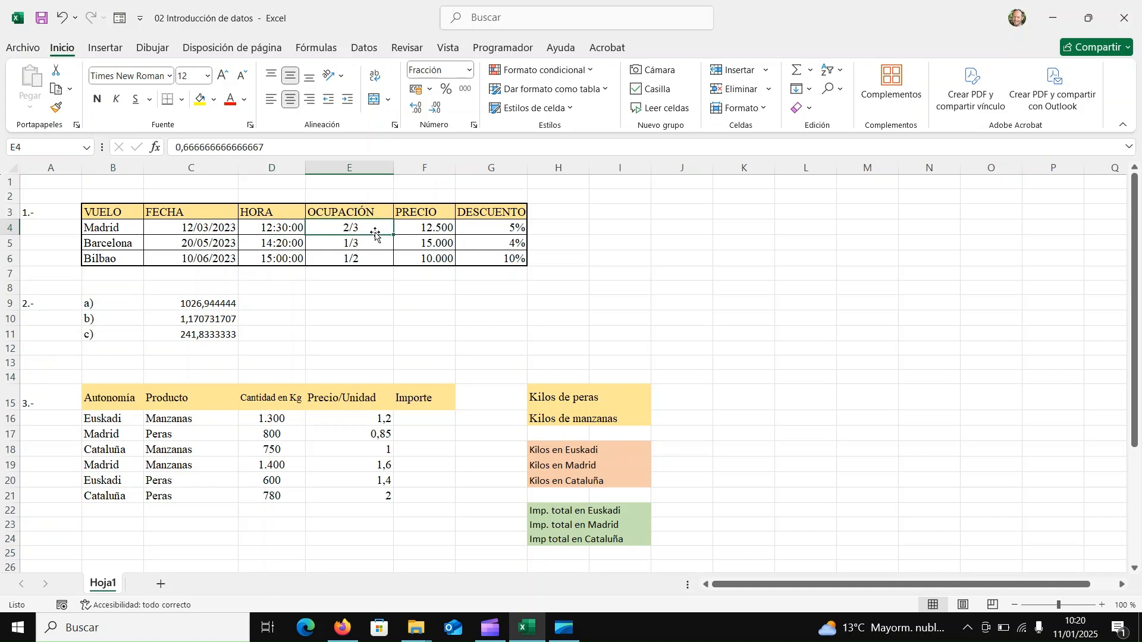
pyautogui.click(416, 230)
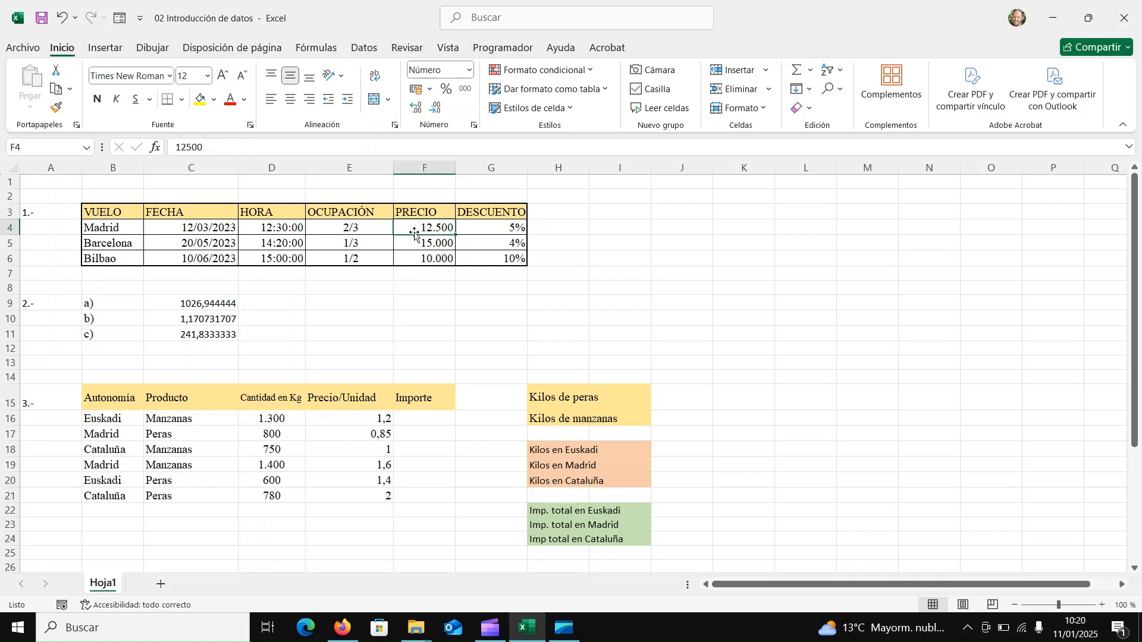
pyautogui.click(501, 226)
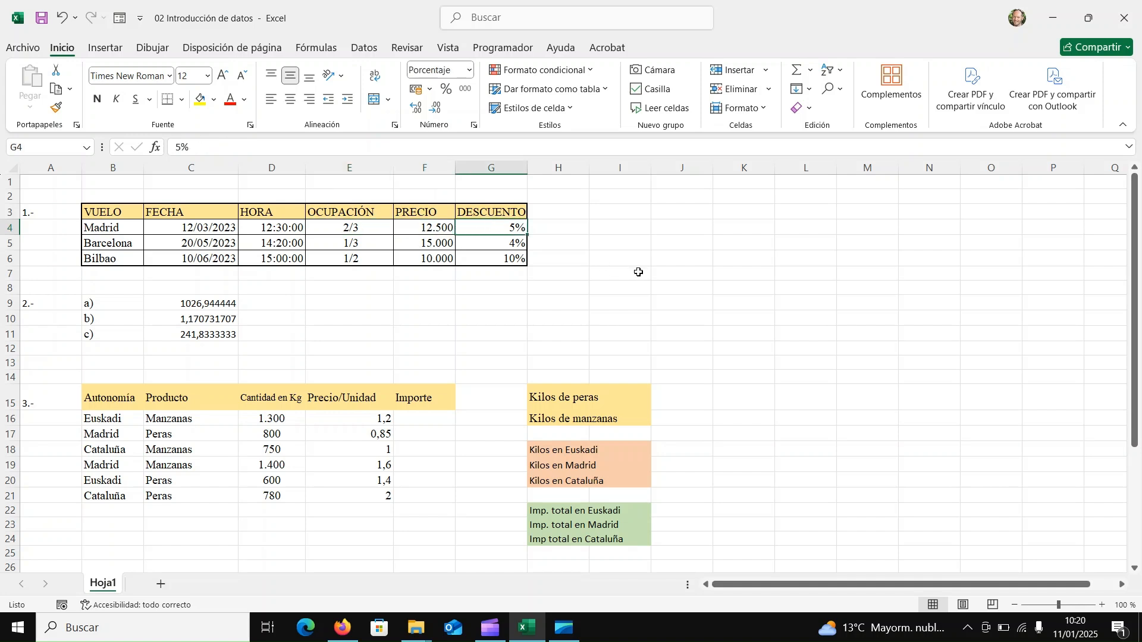
pyautogui.click(471, 70)
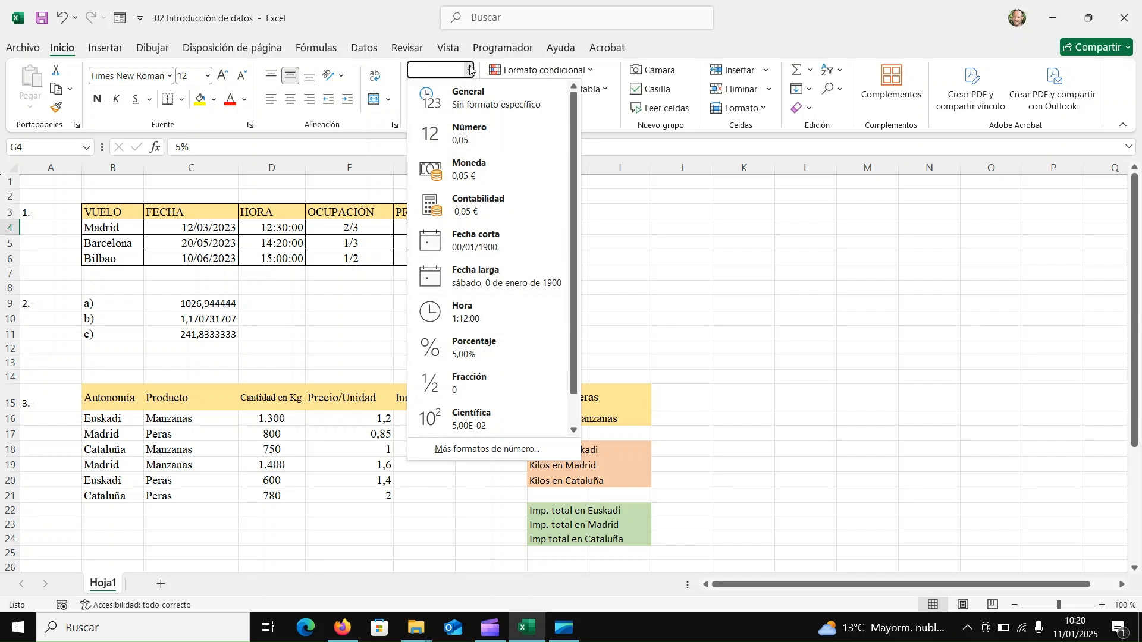
pyautogui.click(644, 180)
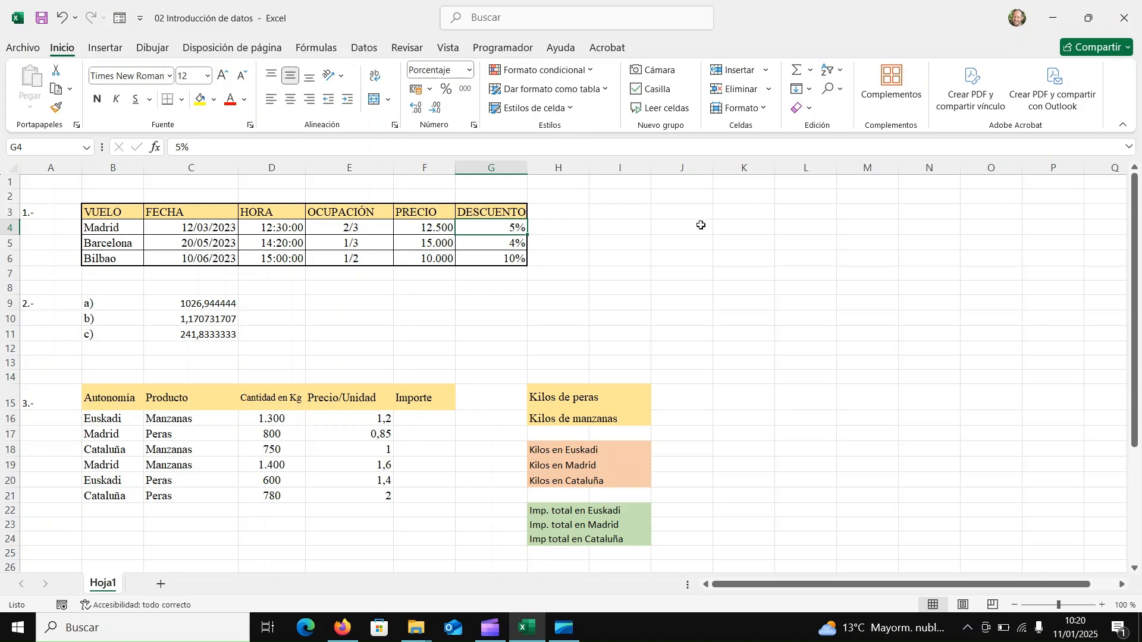
pyautogui.click(355, 228)
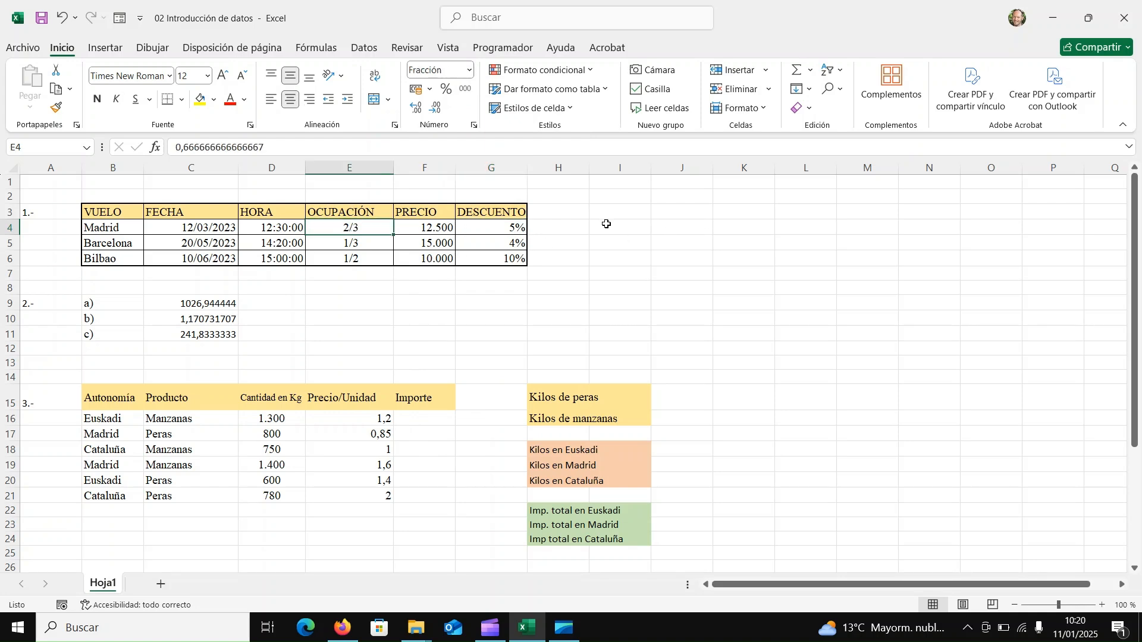
# Enter 2/3 in cell I4 with the General format left in place.
pyautogui.click(623, 228)
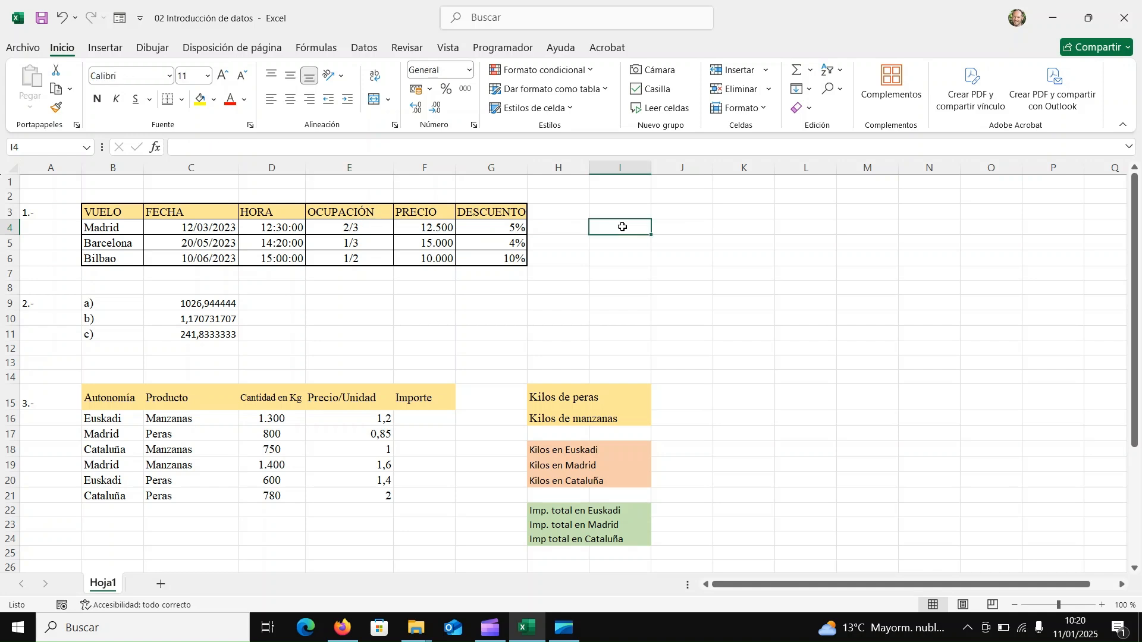
pyautogui.write('2/3')
pyautogui.press('Return')
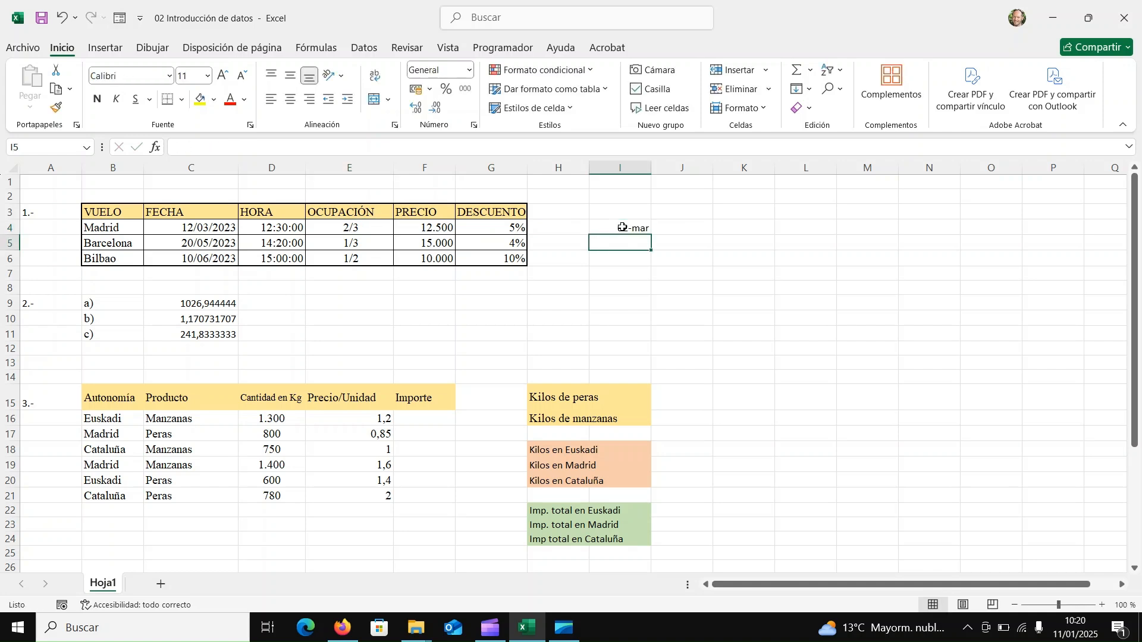
# Format cell I7 as Fracción and enter 2/3 in it.
pyautogui.click(622, 279)
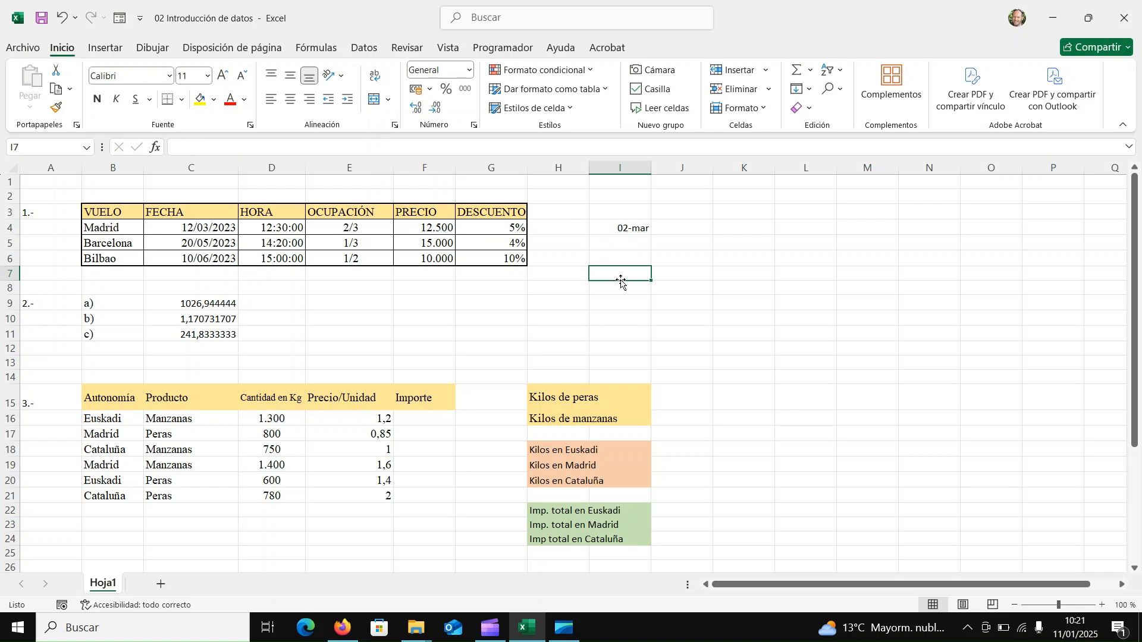
pyautogui.click(469, 73)
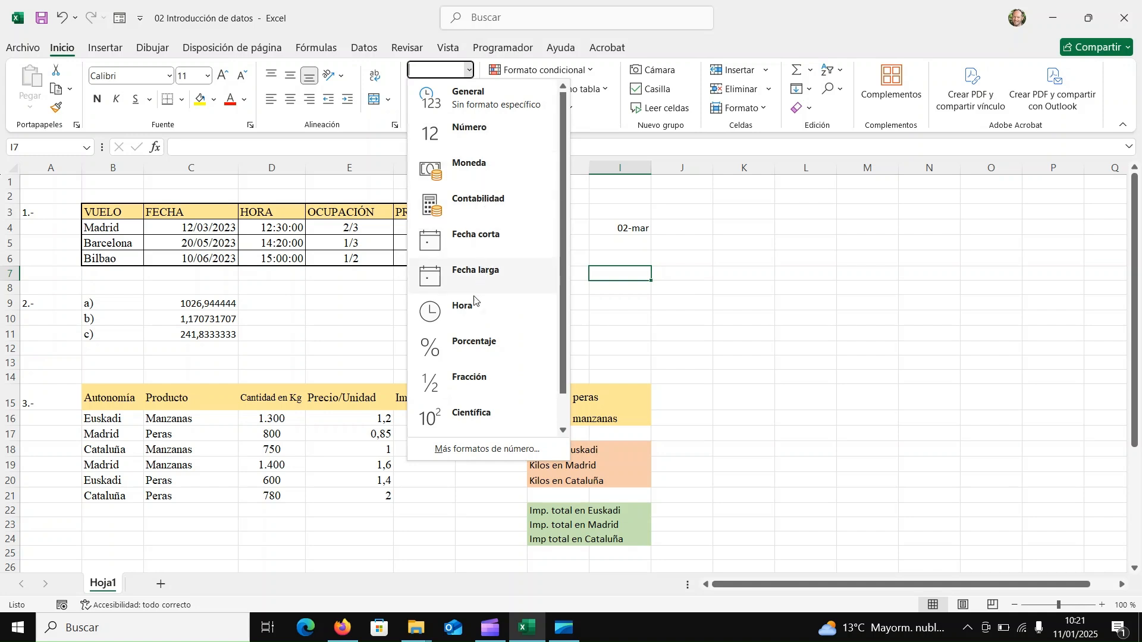
pyautogui.click(462, 383)
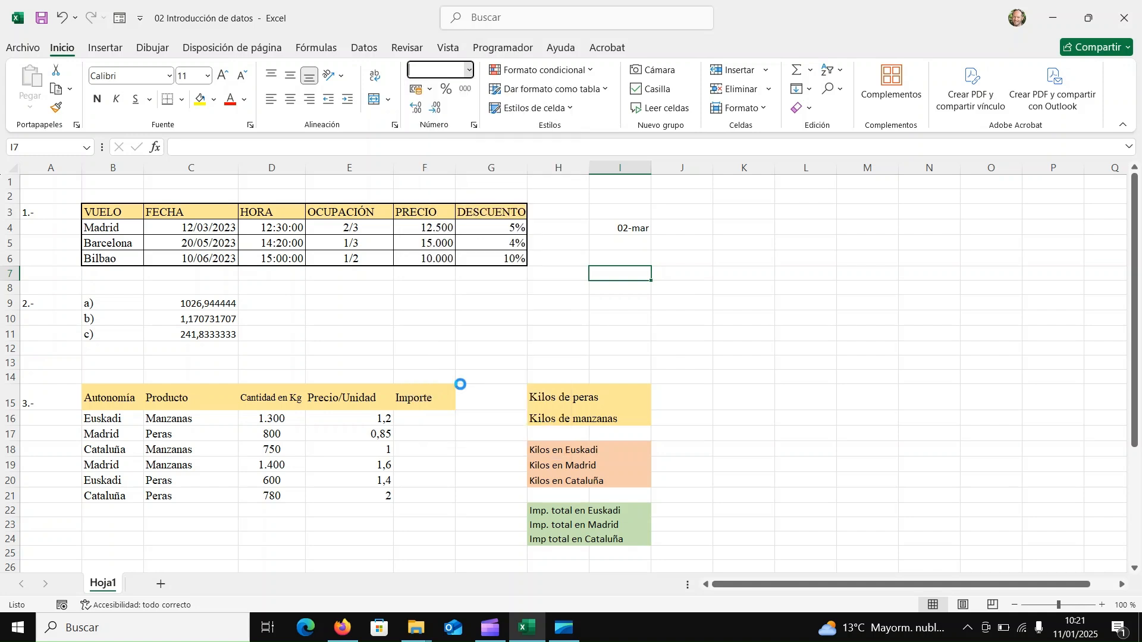
pyautogui.write('2/')
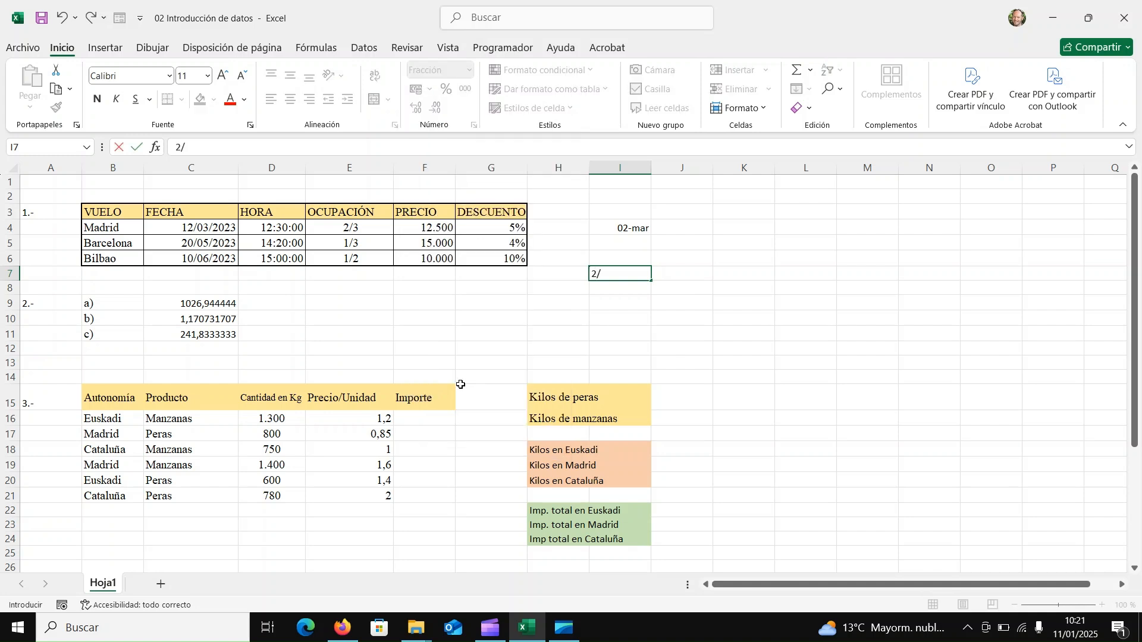
pyautogui.write('3')
pyautogui.press('Return')
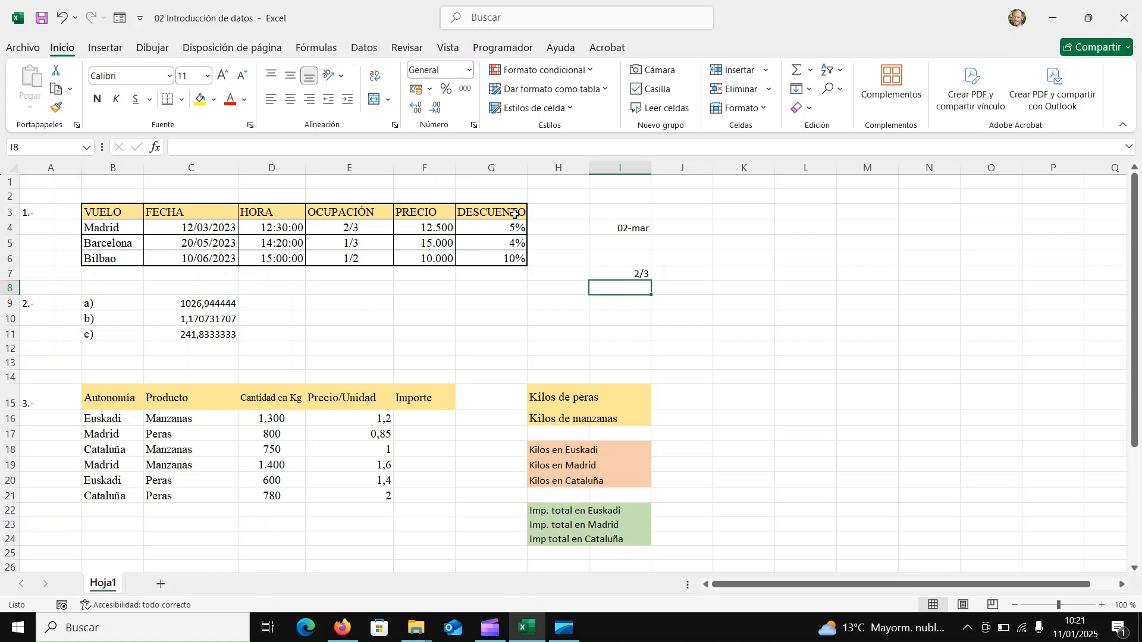
# Enter 5% with its percent sign directly in cell K7.
pyautogui.click(748, 279)
pyautogui.write('5')
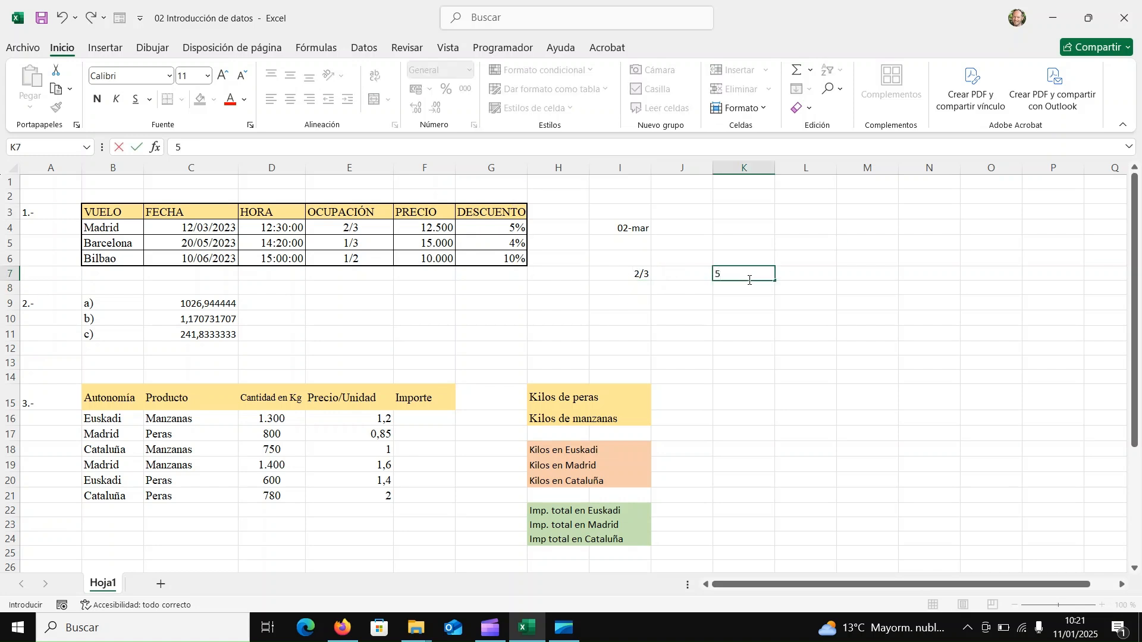
pyautogui.write('%')
pyautogui.press('Return')
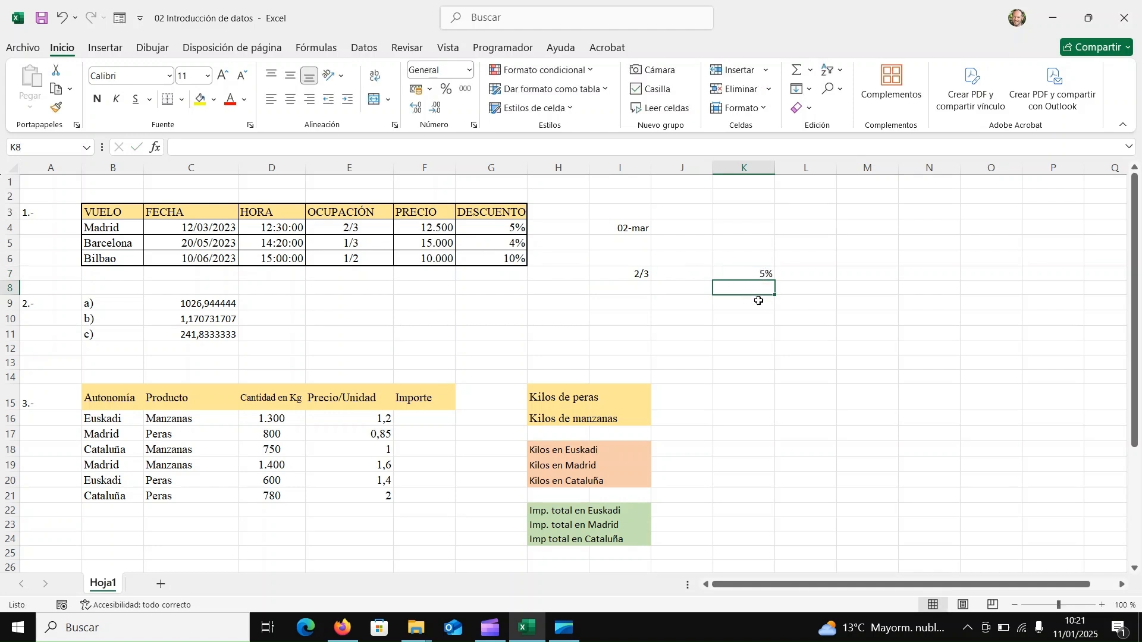
# Enter 5 in cell K9 and apply the percent style to the filled cell.
pyautogui.click(759, 301)
pyautogui.write('5')
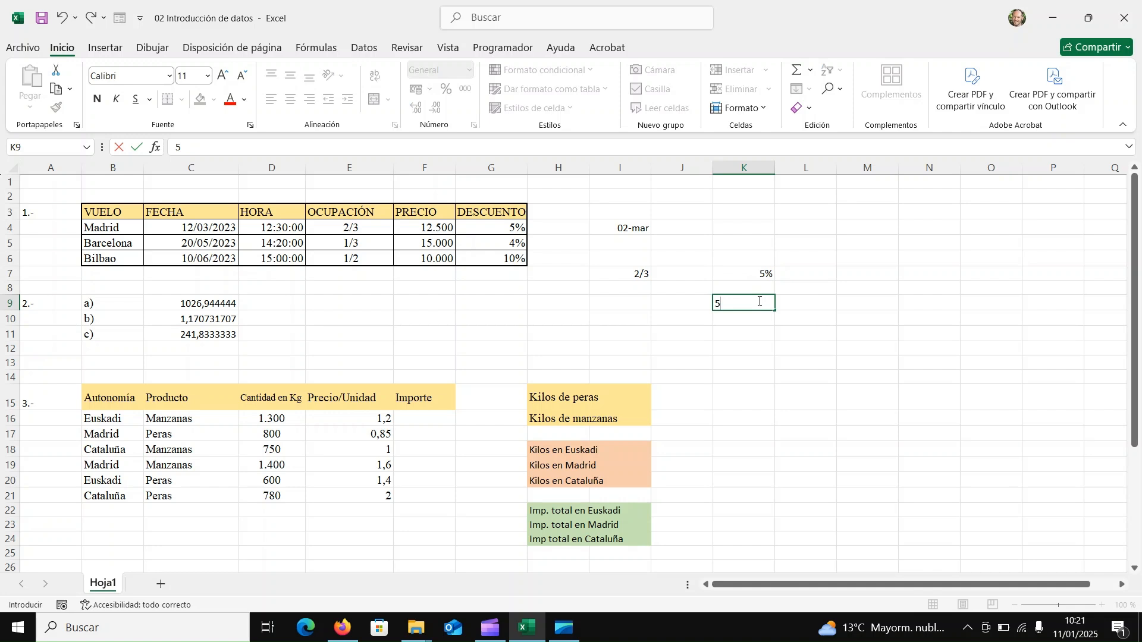
pyautogui.press('Return')
pyautogui.click(759, 301)
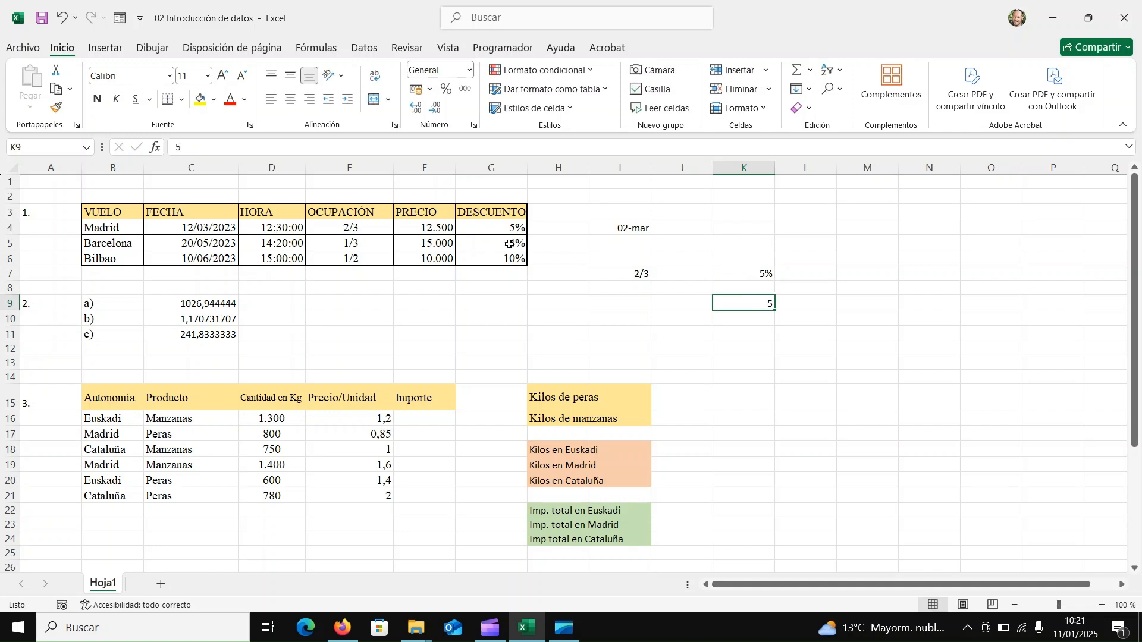
pyautogui.click(444, 92)
# Apply the percent style to the empty cell M9 and enter 5 in it.
pyautogui.click(866, 301)
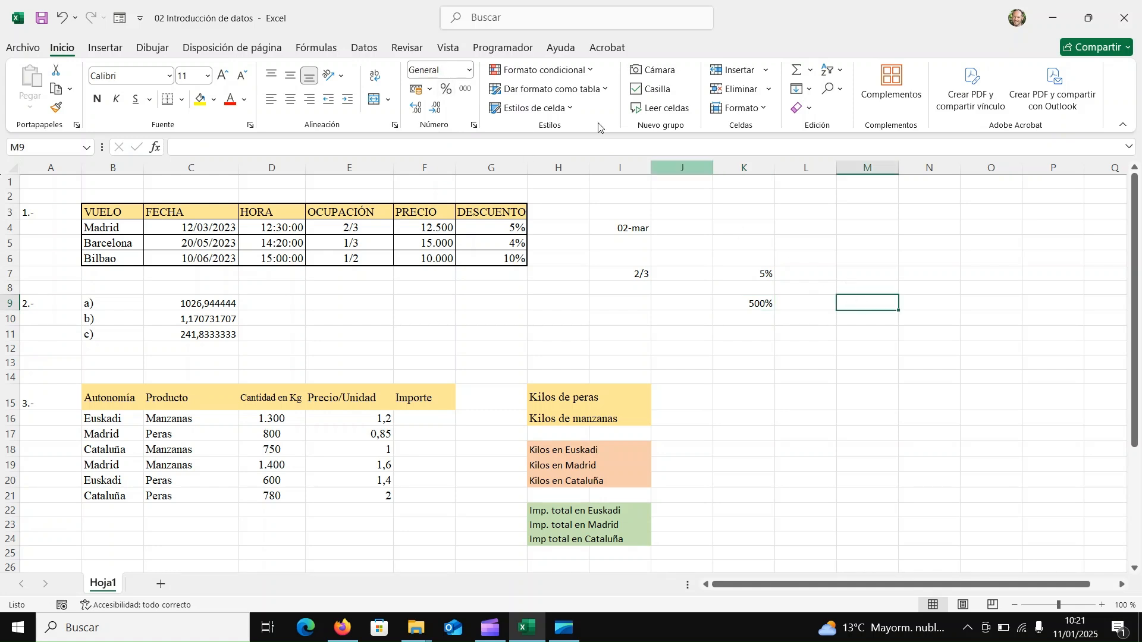
pyautogui.click(449, 96)
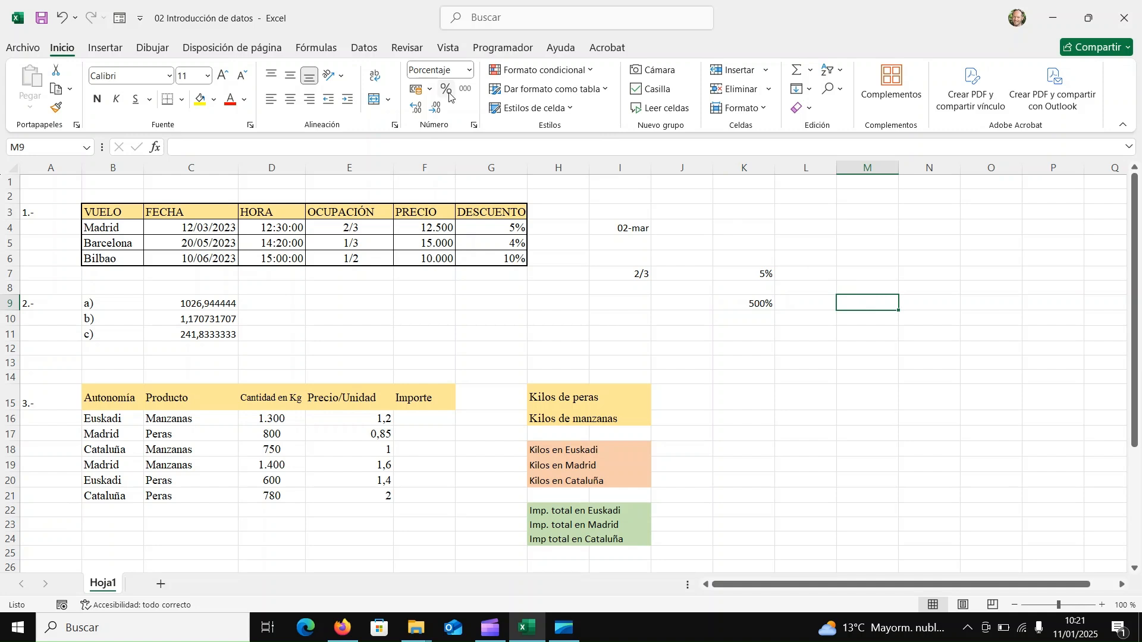
pyautogui.write('5')
pyautogui.press('Return')
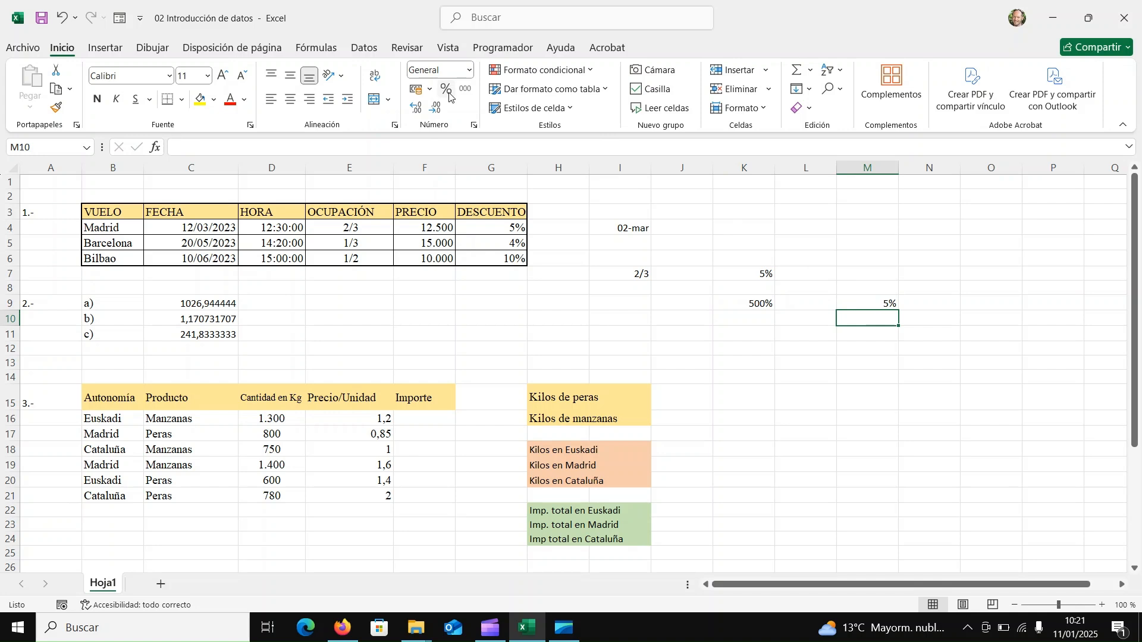
# Enter 100000 in cell L12 and apply the thousands separator style to it.
pyautogui.click(792, 349)
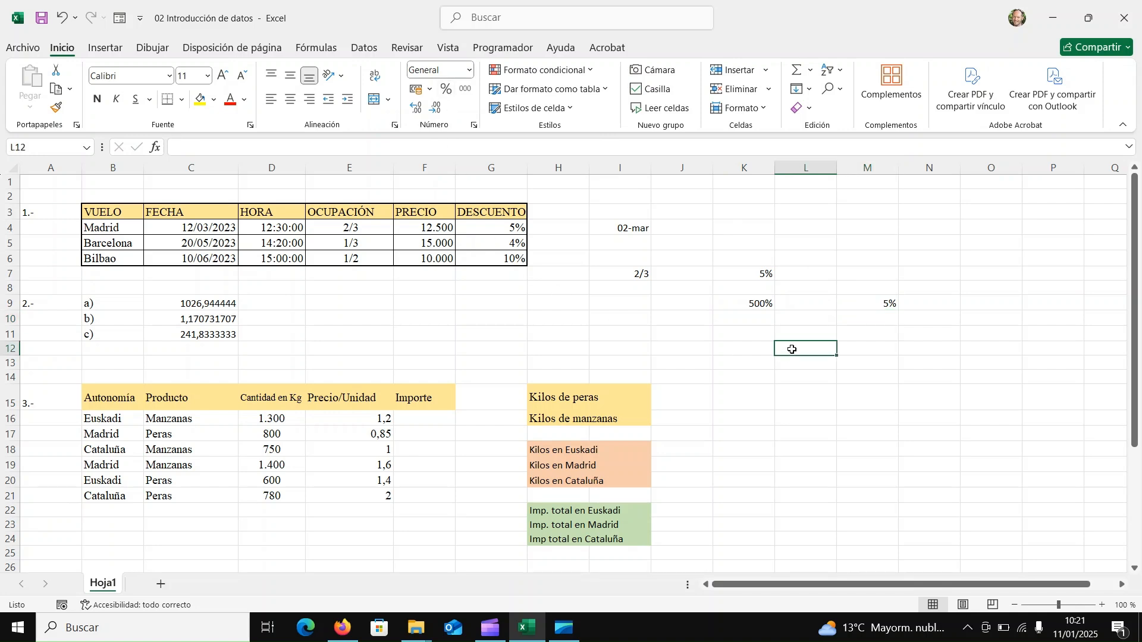
pyautogui.write('100000')
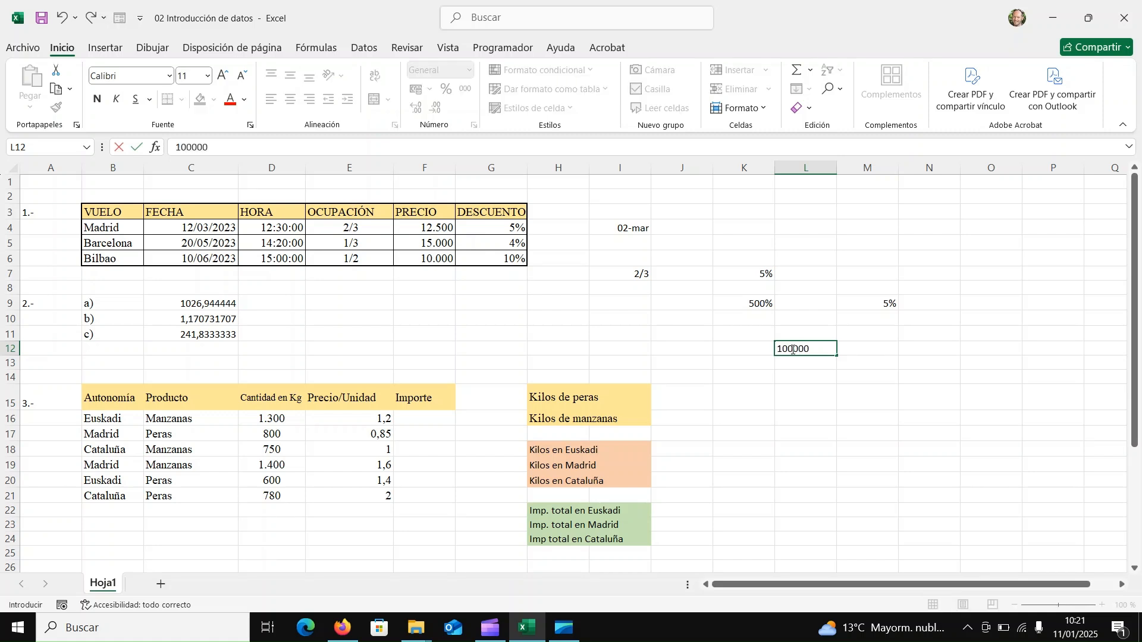
pyautogui.press('Return')
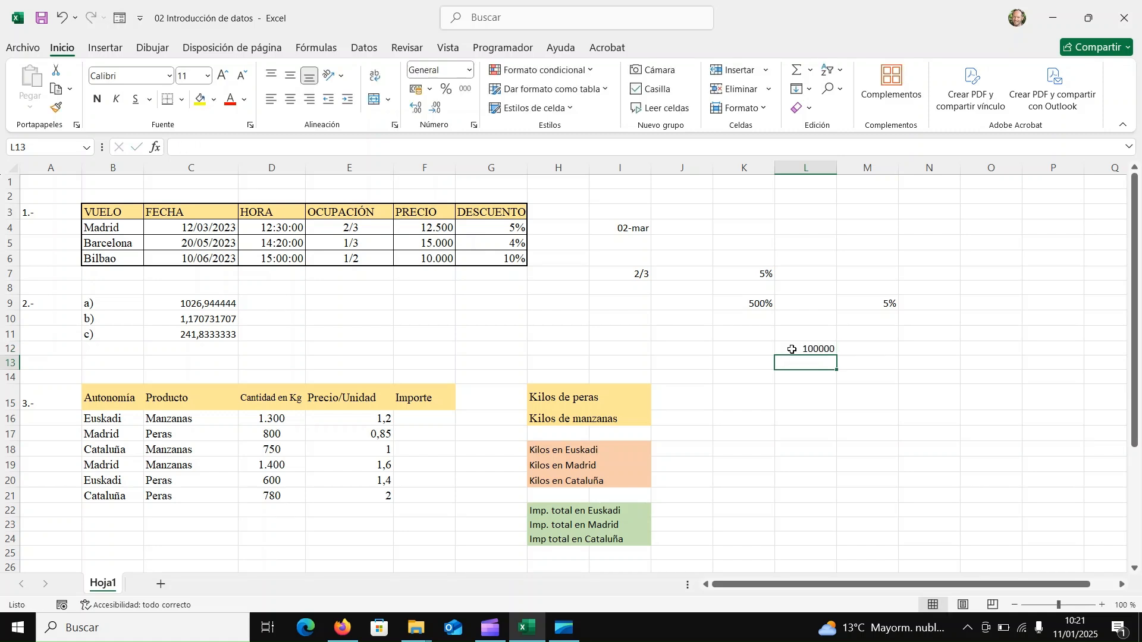
pyautogui.click(793, 350)
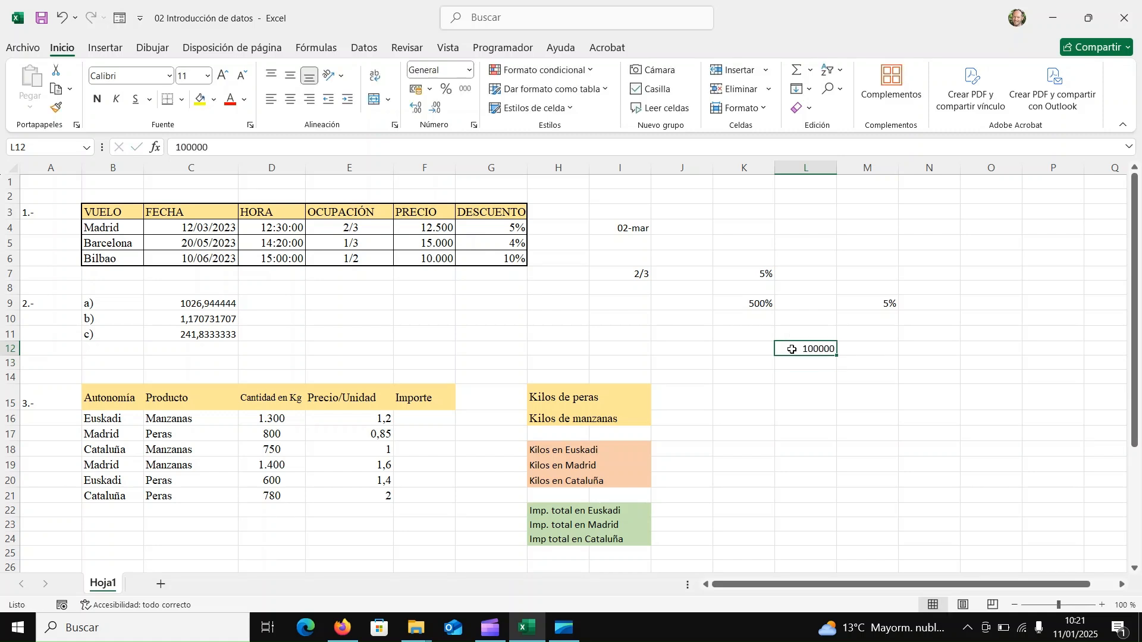
pyautogui.click(465, 89)
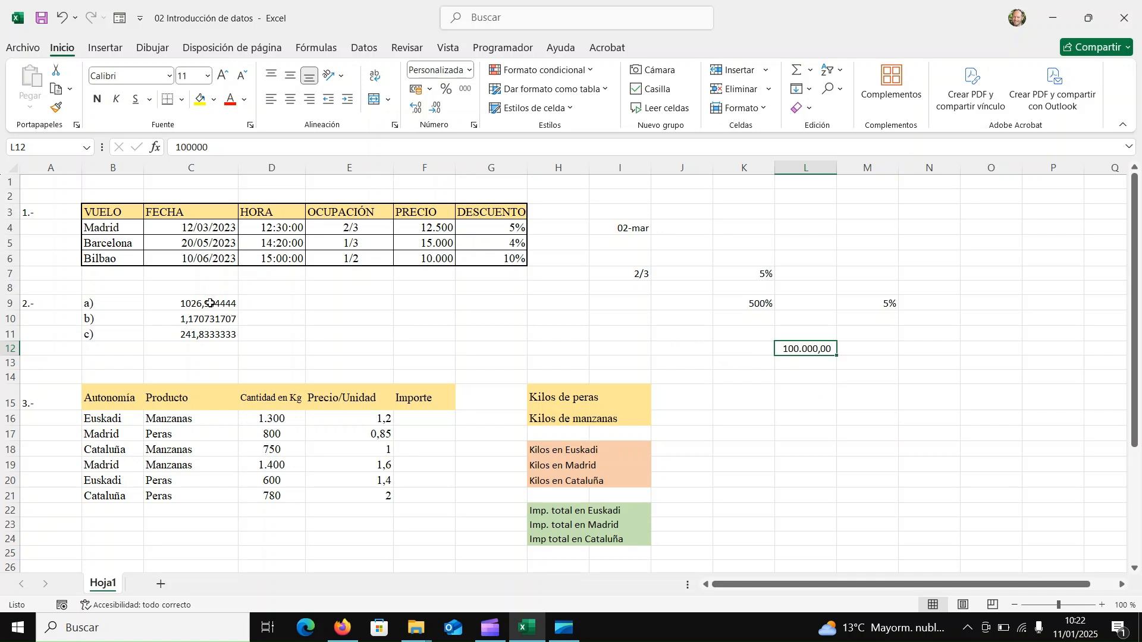
# Check the formula behind result a) in C9 and enter the operators "* /" in cell E9.
pyautogui.doubleClick(212, 303)
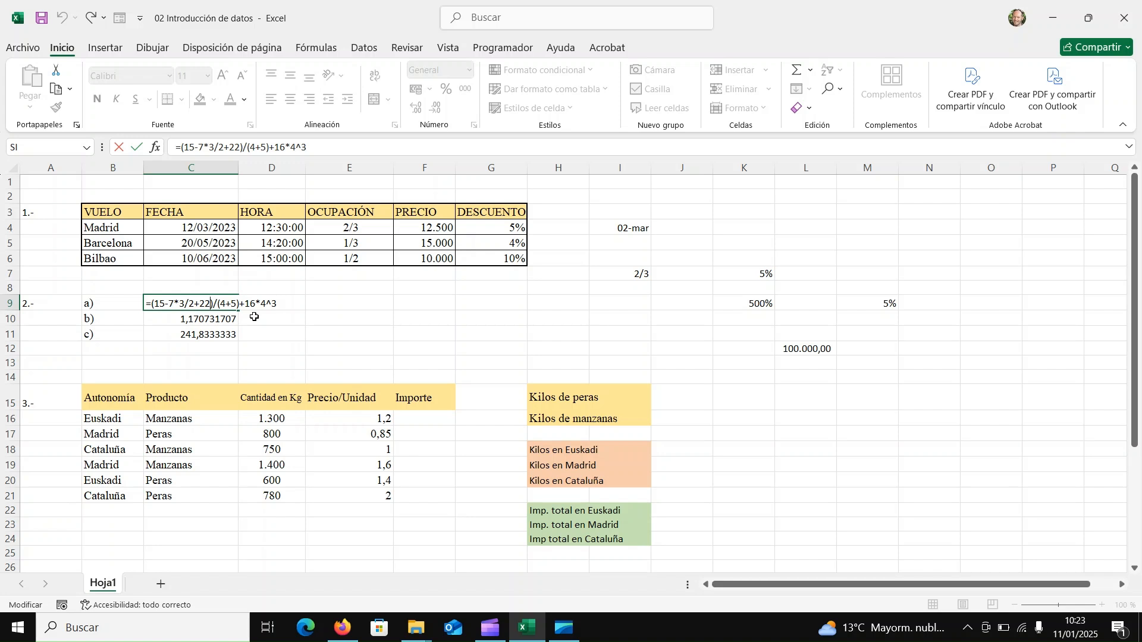
pyautogui.press('Return')
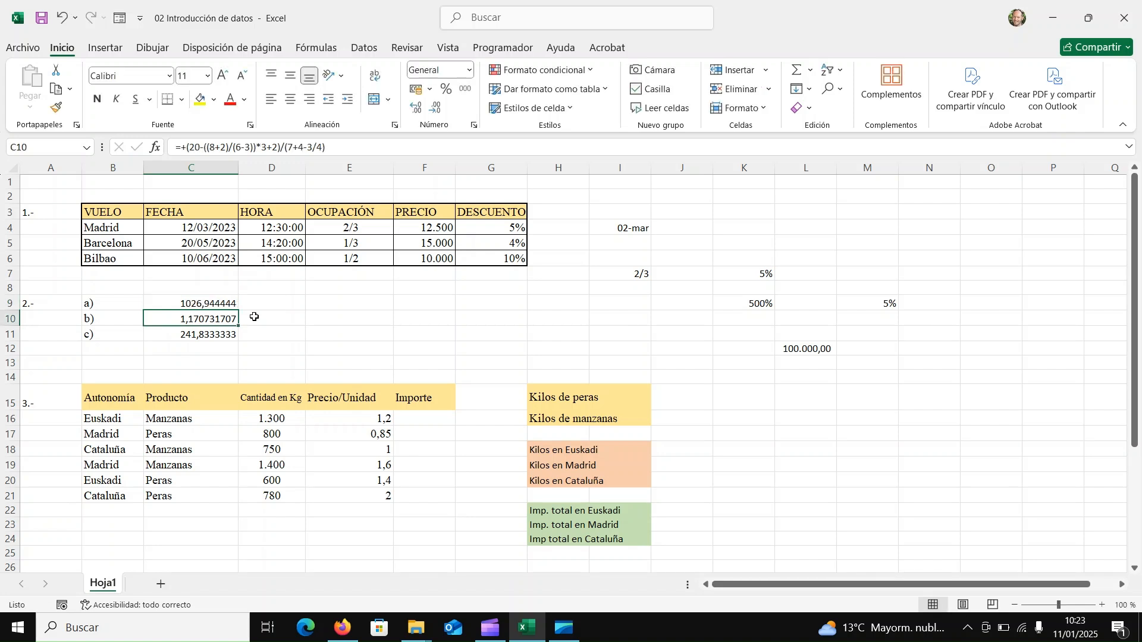
pyautogui.click(363, 304)
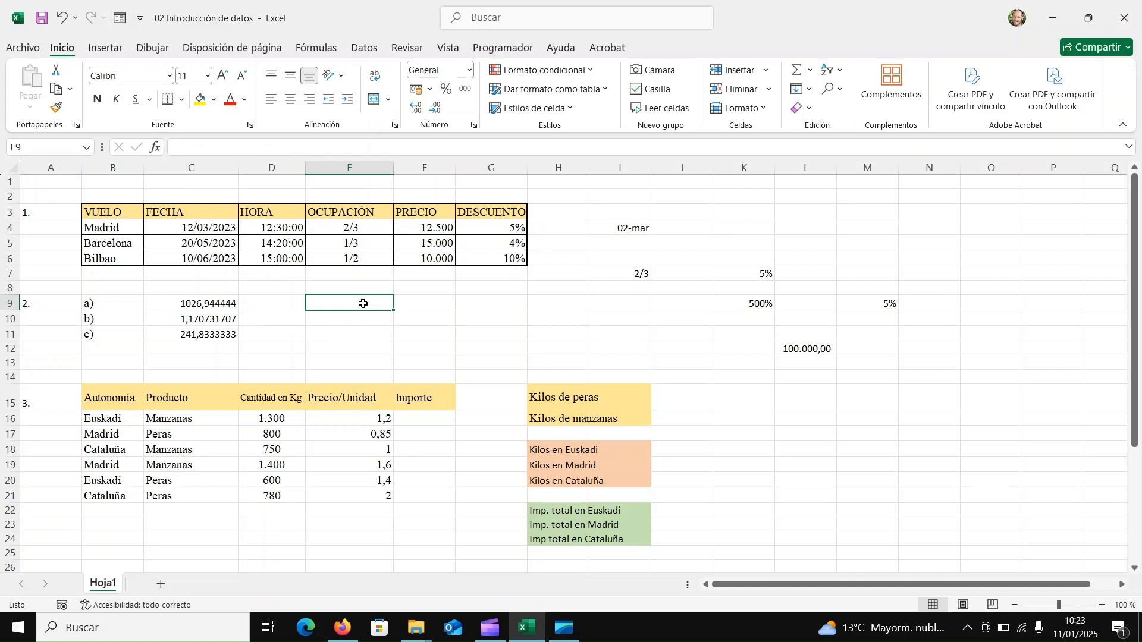
pyautogui.write('*')
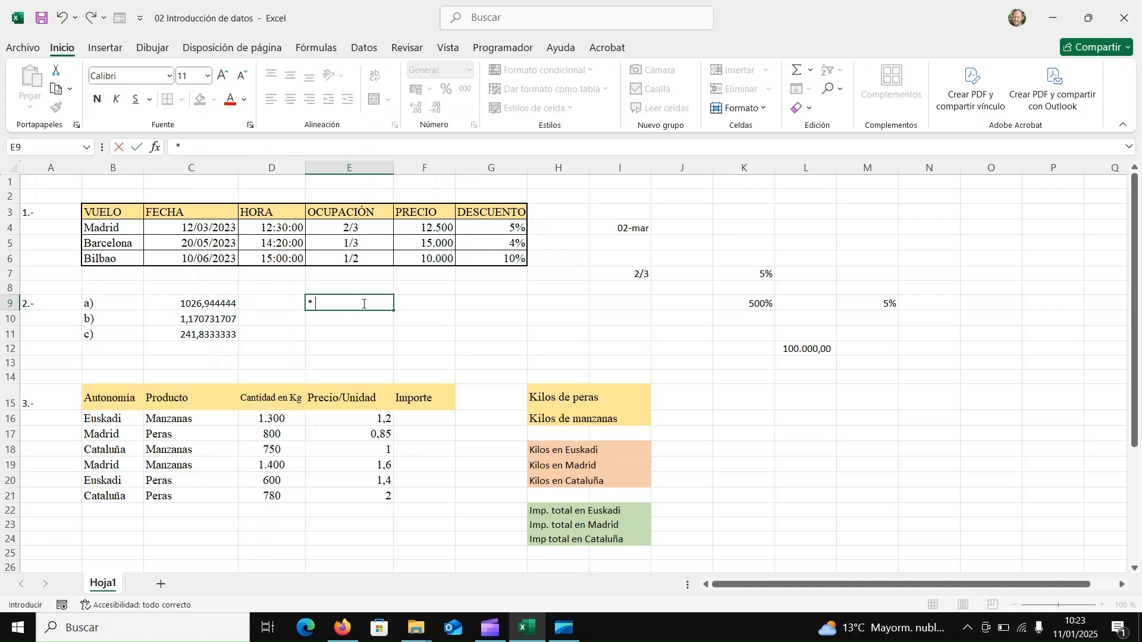
pyautogui.write(' /')
pyautogui.press('Return')
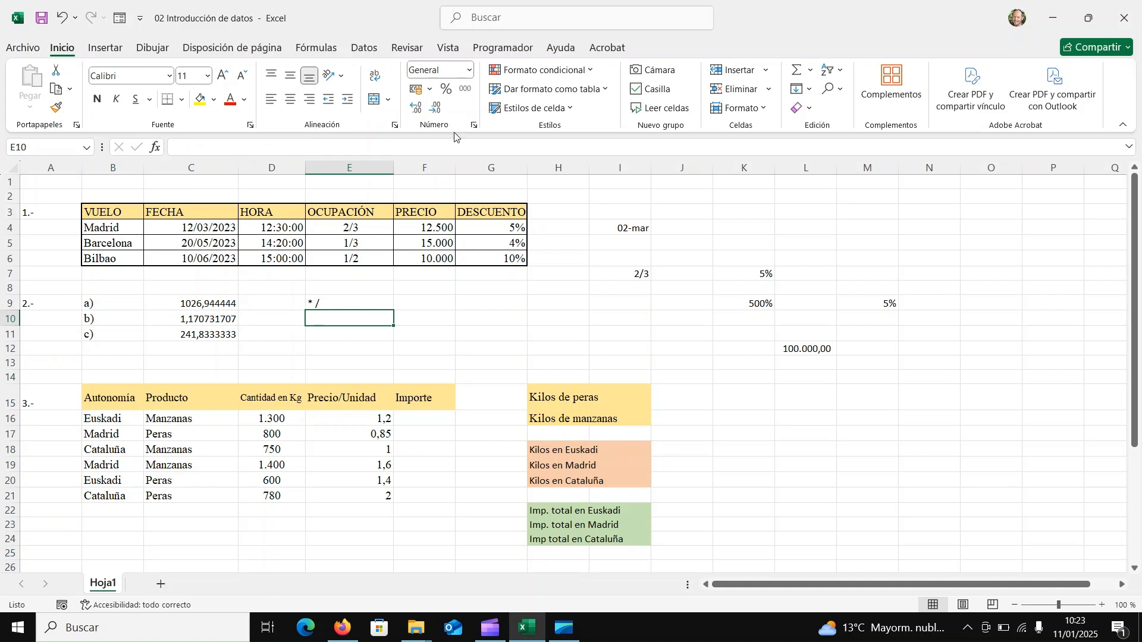
# Apply the Texto number format to cell E10.
pyautogui.click(470, 70)
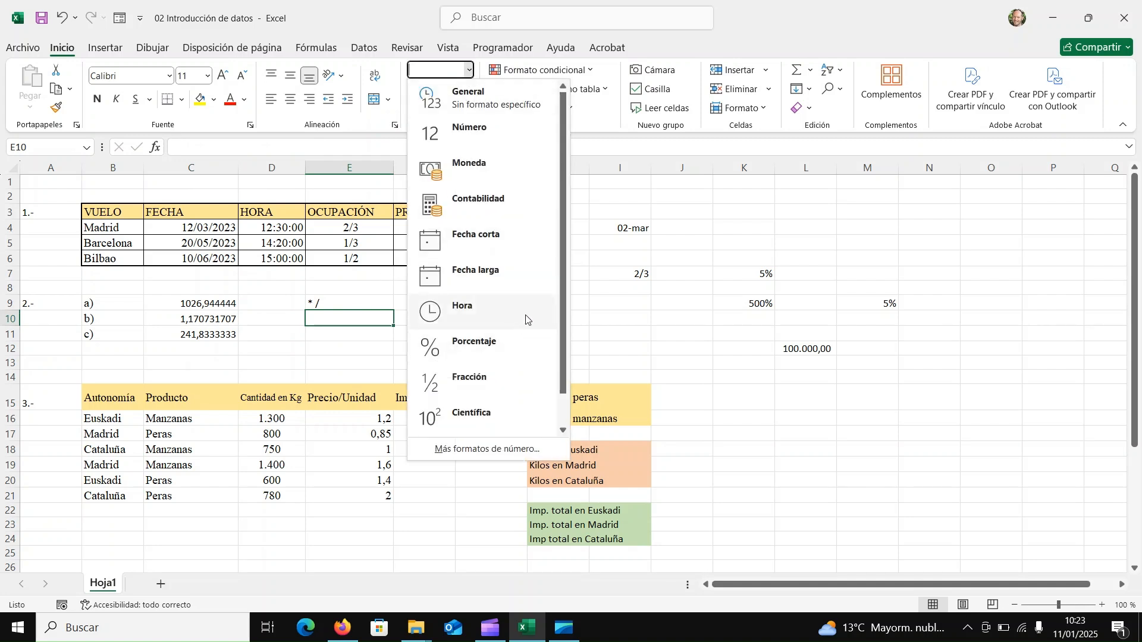
pyautogui.scroll(-1, 563, 298)
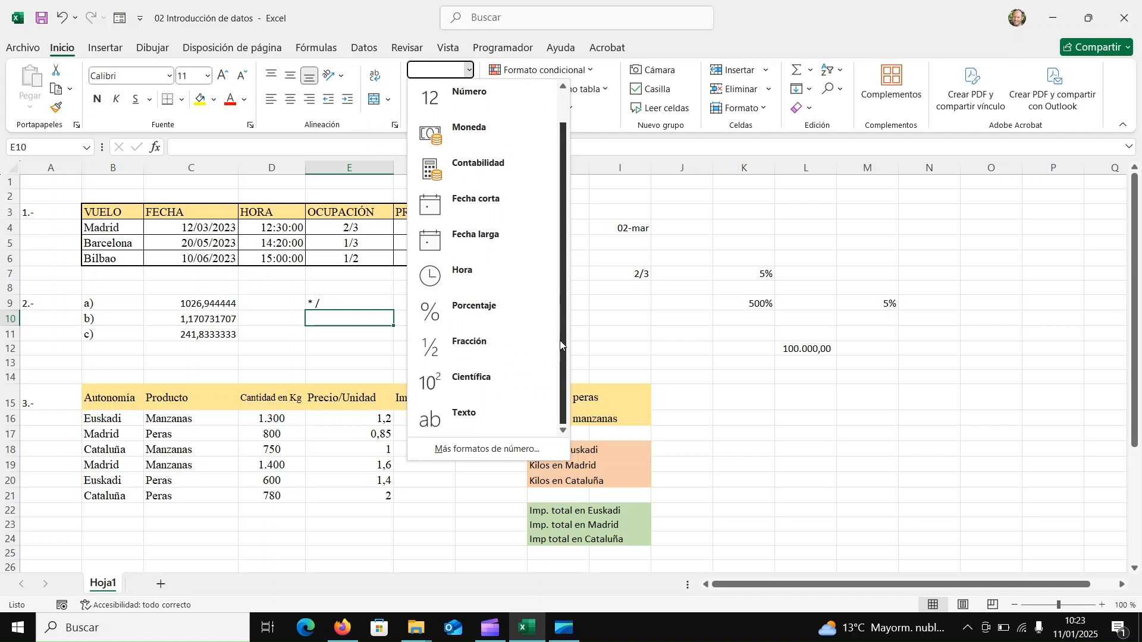
pyautogui.click(485, 416)
pyautogui.write('+')
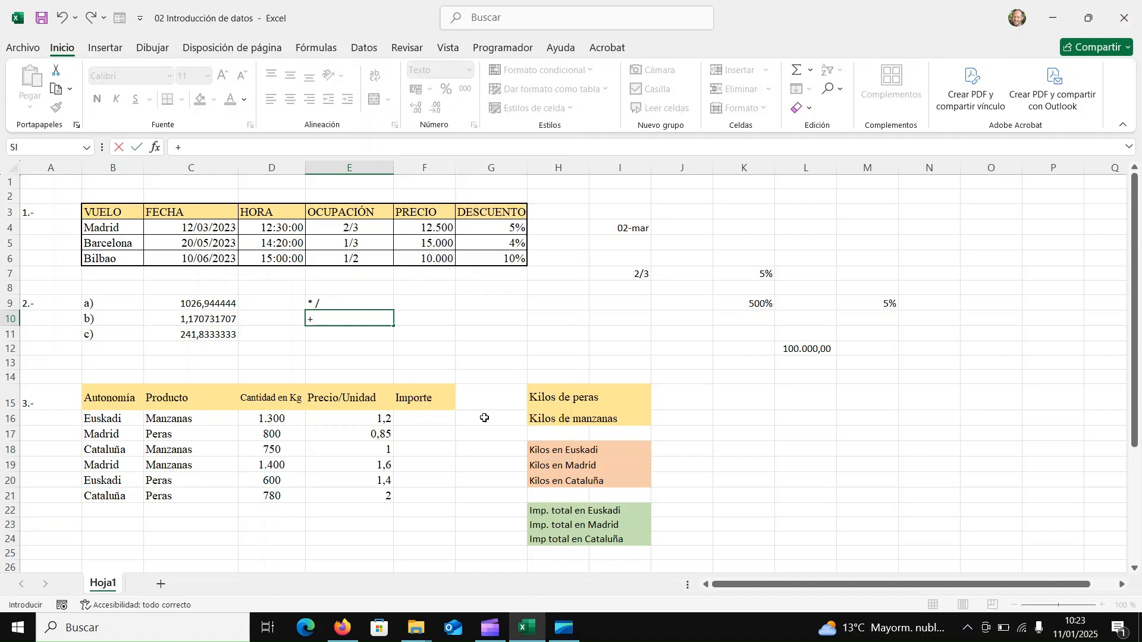
pyautogui.write(' -')
pyautogui.click(418, 323)
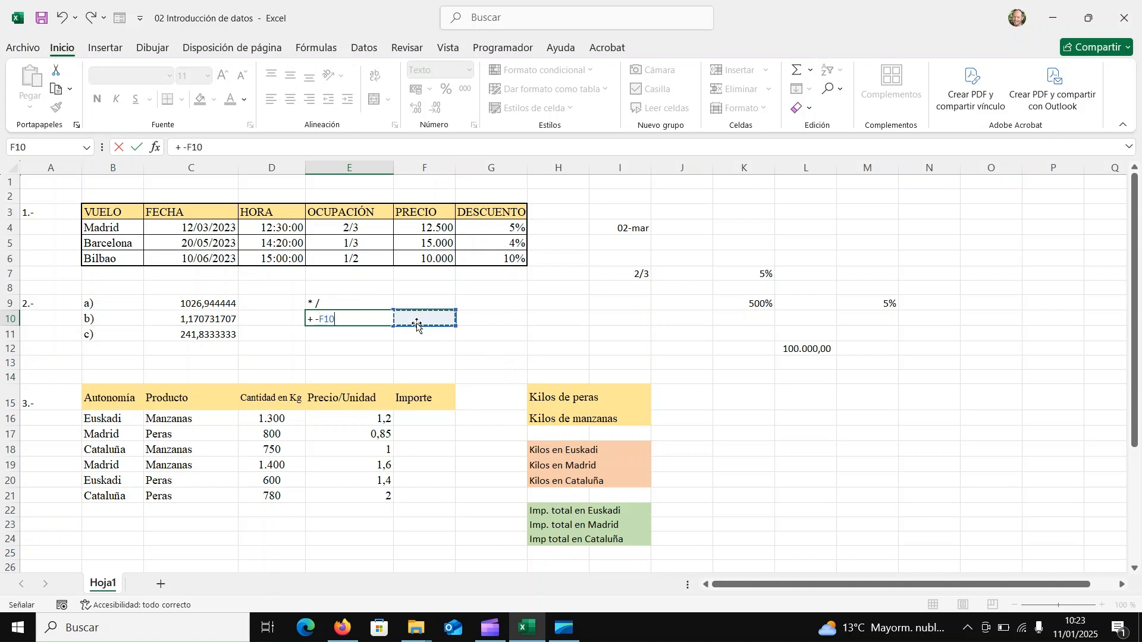
pyautogui.press('Escape')
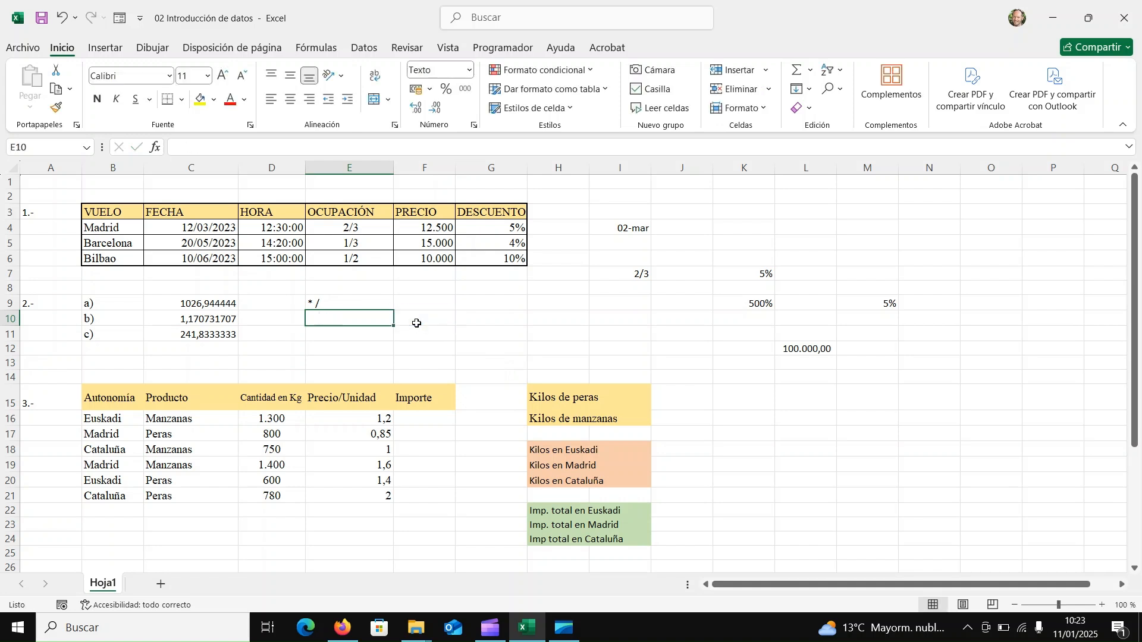
# Enter the operators "+ -" in cell E10.
pyautogui.write('+')
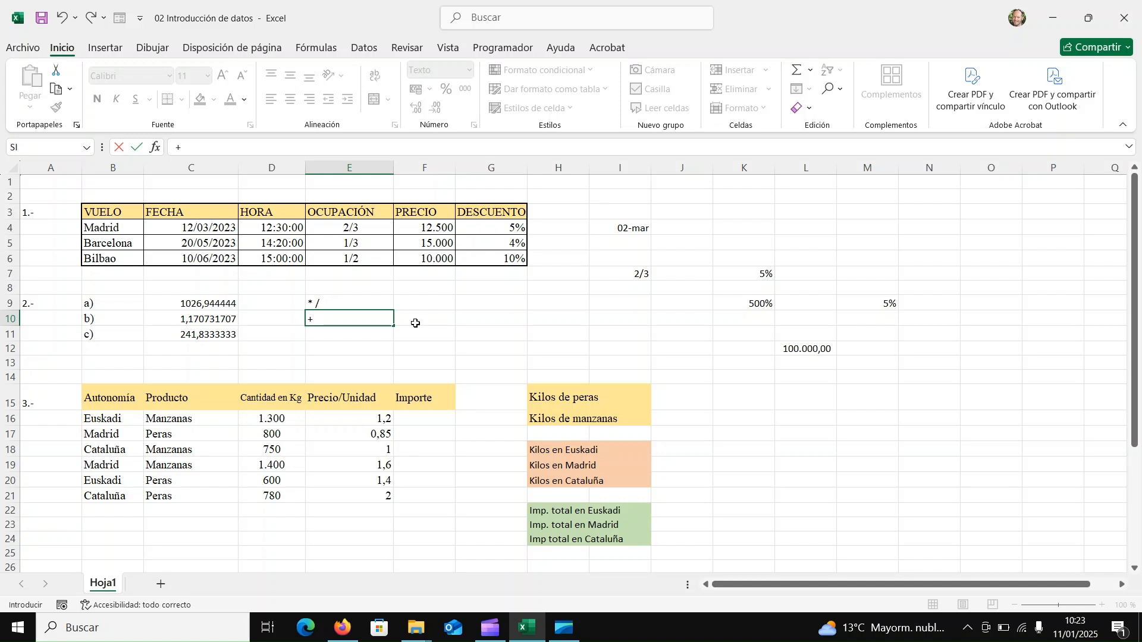
pyautogui.write(' -')
pyautogui.press('Return')
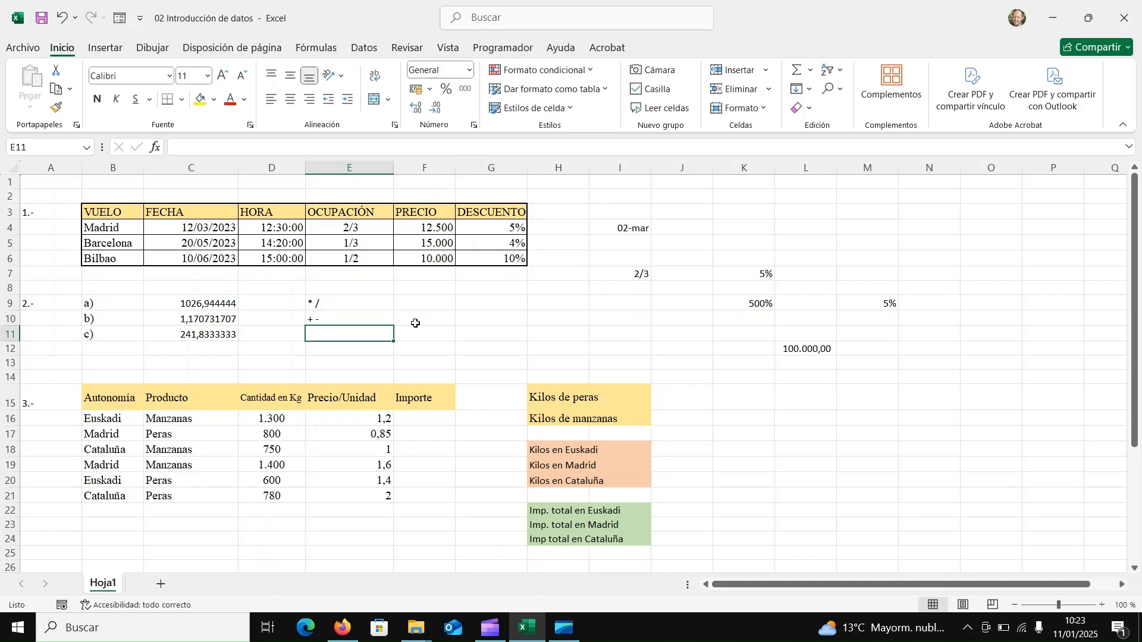
# Enter the formula =5+3*2 in cell F10 to demonstrate operator precedence.
pyautogui.click(415, 323)
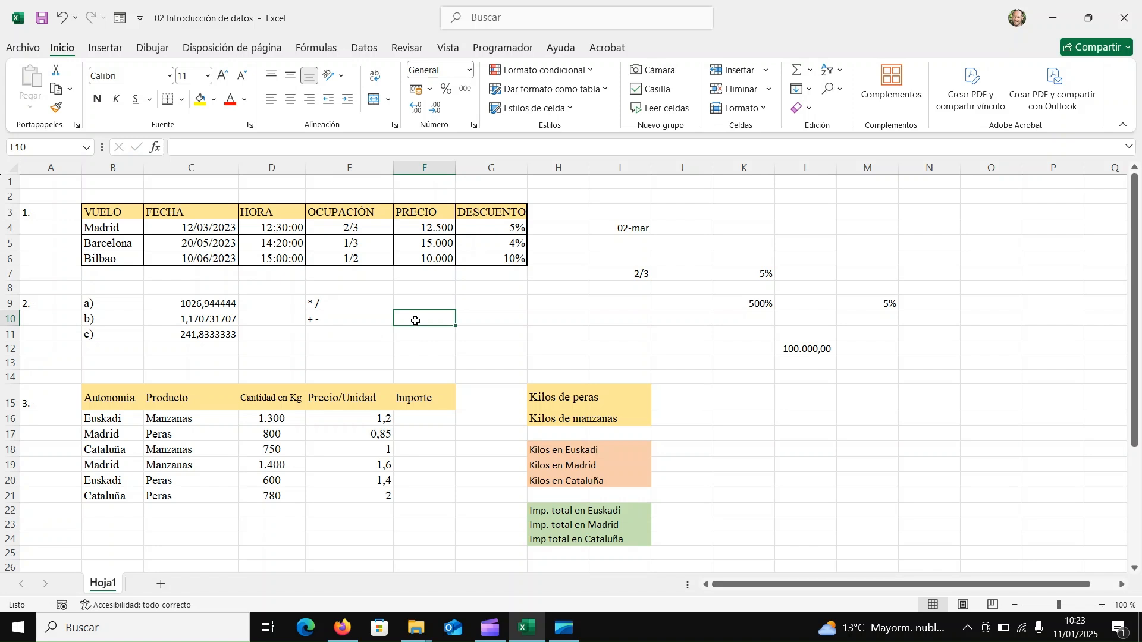
pyautogui.write('=')
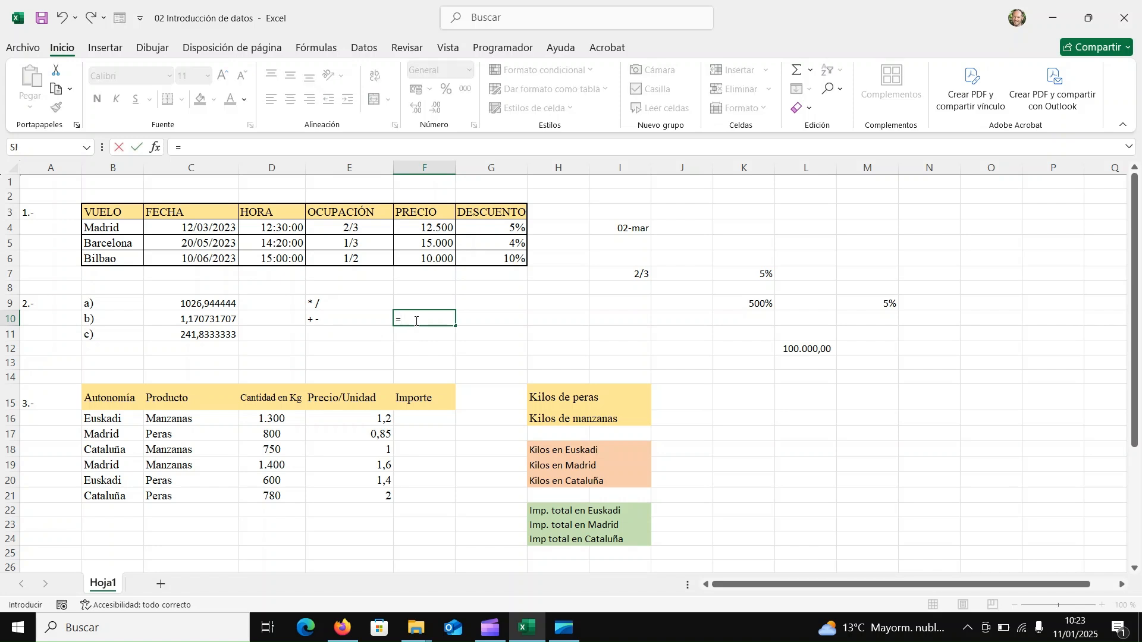
pyautogui.write('5+3*2')
pyautogui.press('Return')
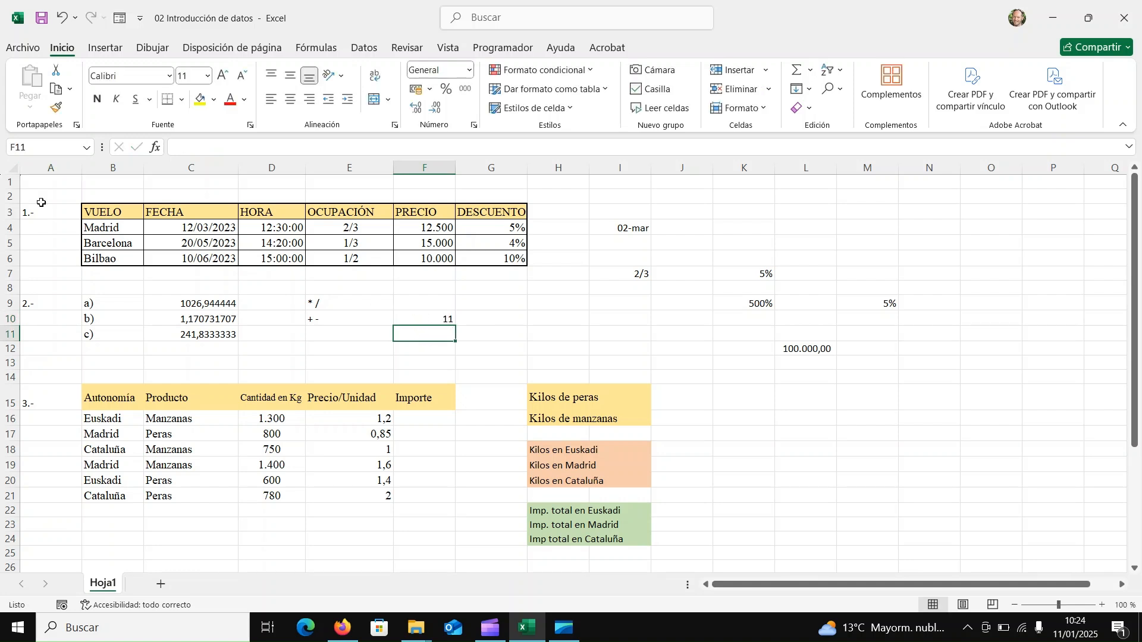
# Go through results a) to c) in C9:C11 and examine the formula behind c) inside its cell.
pyautogui.click(210, 307)
pyautogui.press('Down')
pyautogui.press('Down')
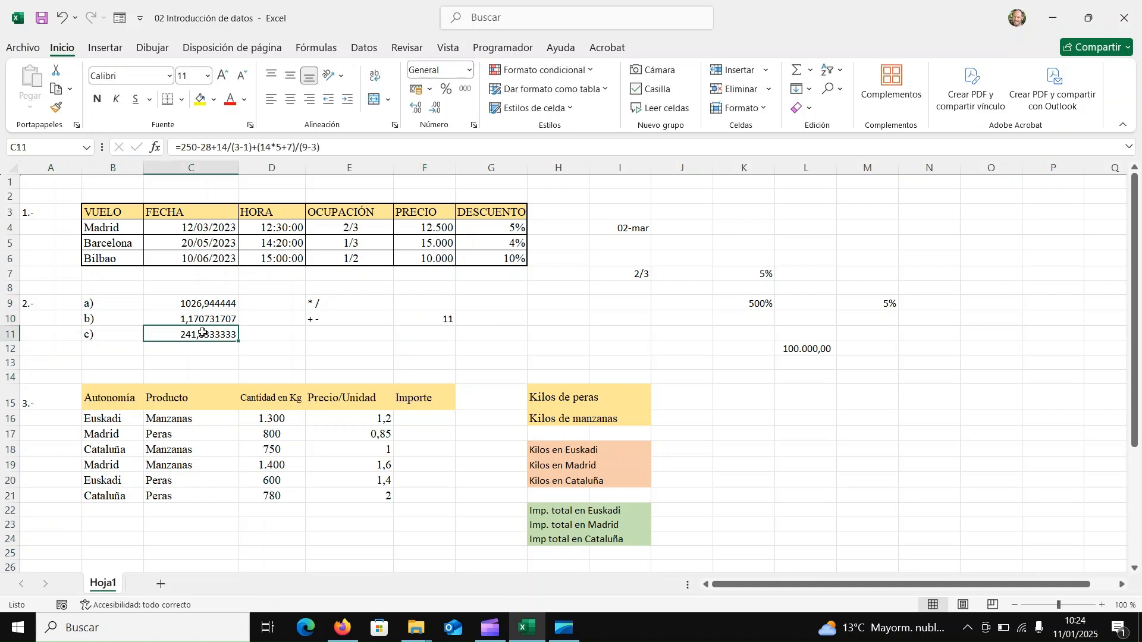
pyautogui.doubleClick(202, 334)
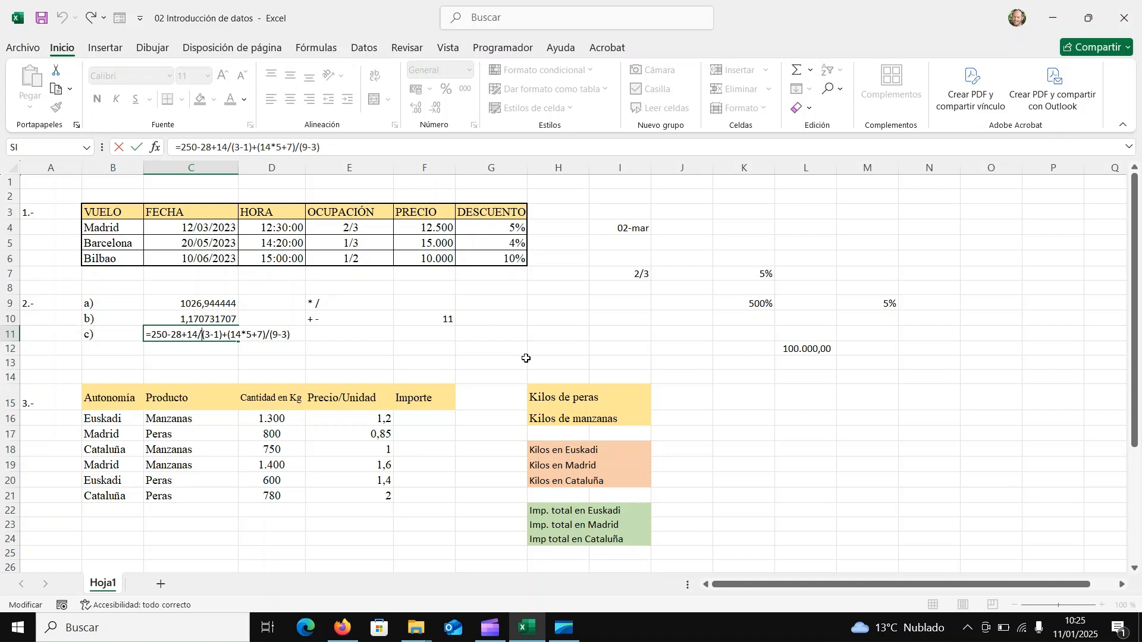
pyautogui.hotkey('ctrl', 'Return')
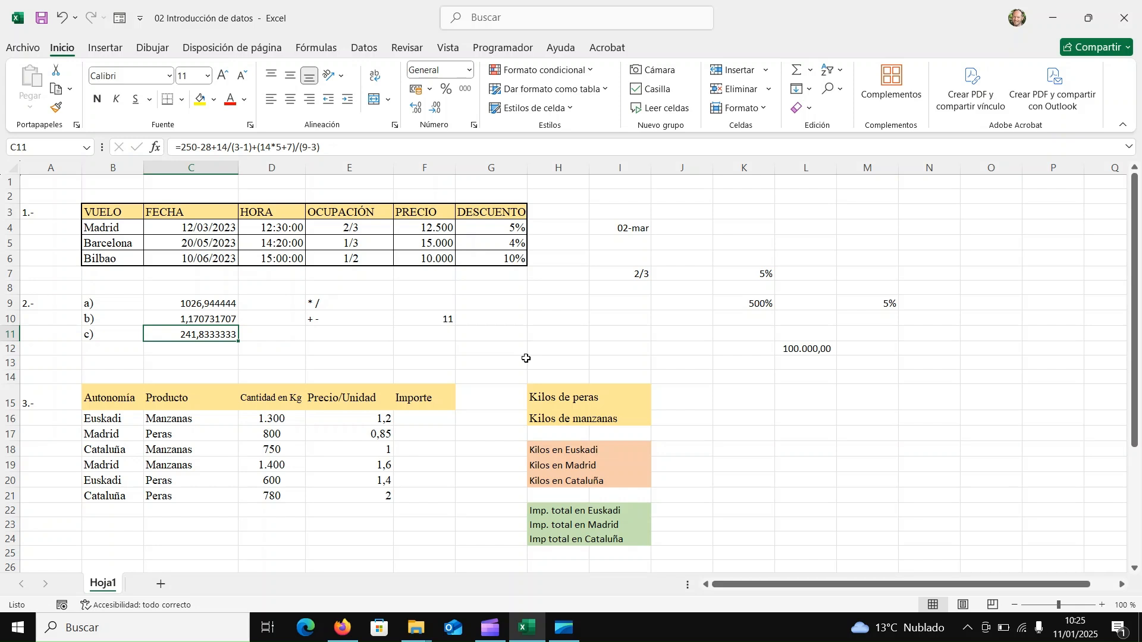
# Enter the label "potencia y raiz" in cell E8, above the multiplication and division operators.
pyautogui.click(323, 291)
pyautogui.write('po')
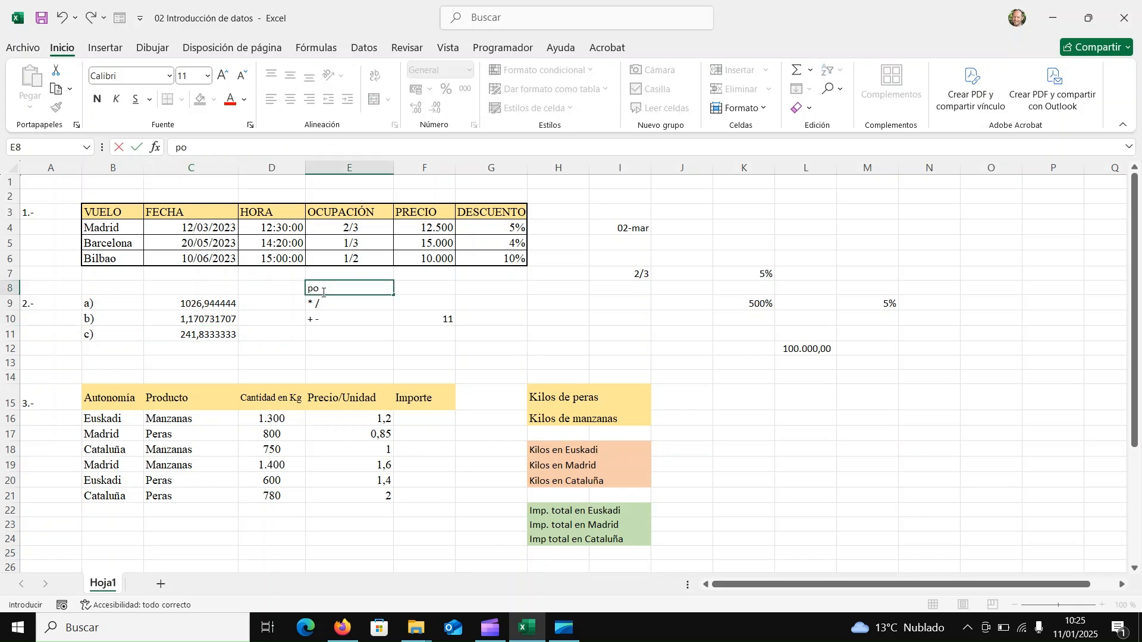
pyautogui.write('tencia y raiz')
pyautogui.press('Return')
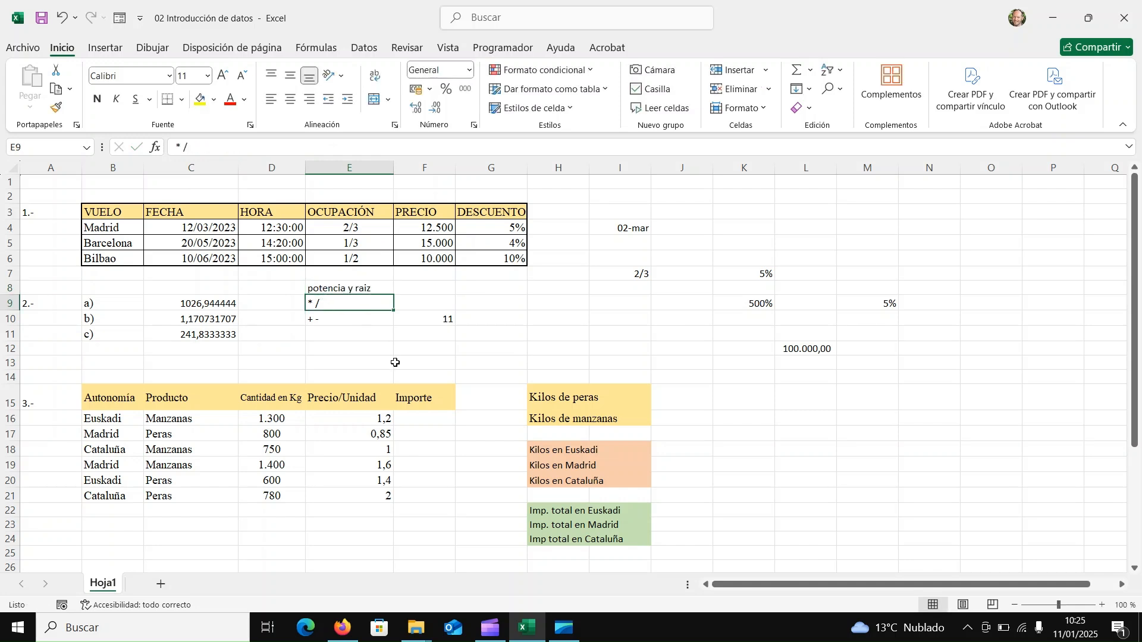
pyautogui.click(395, 362)
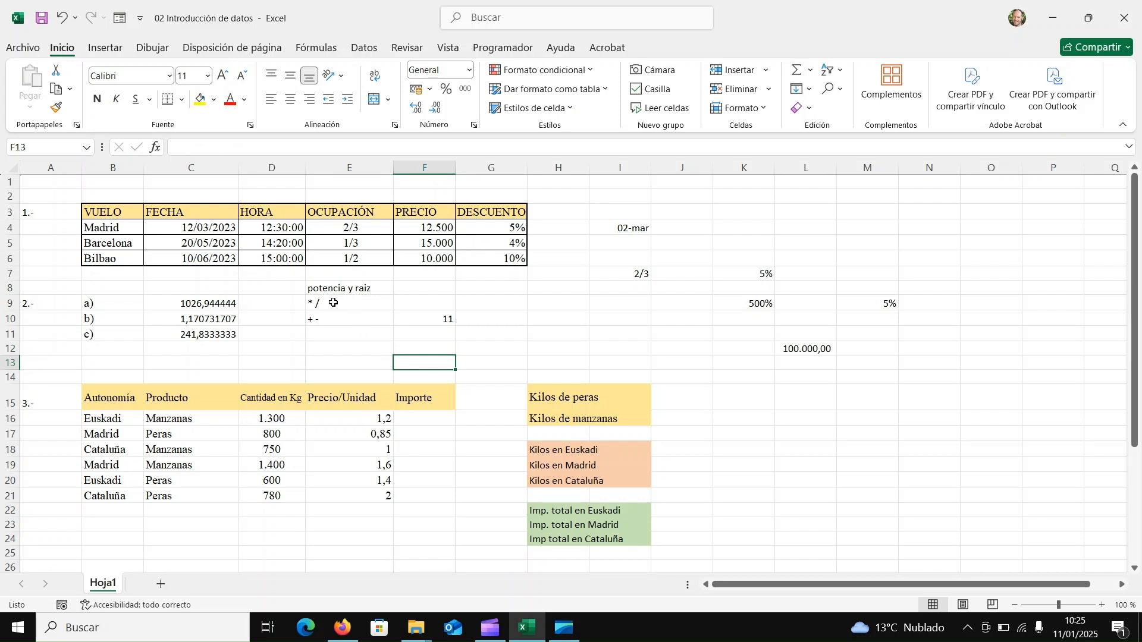
# Examine the nested parentheses in the formula behind result b) in cell C10.
pyautogui.click(203, 322)
pyautogui.doubleClick(202, 322)
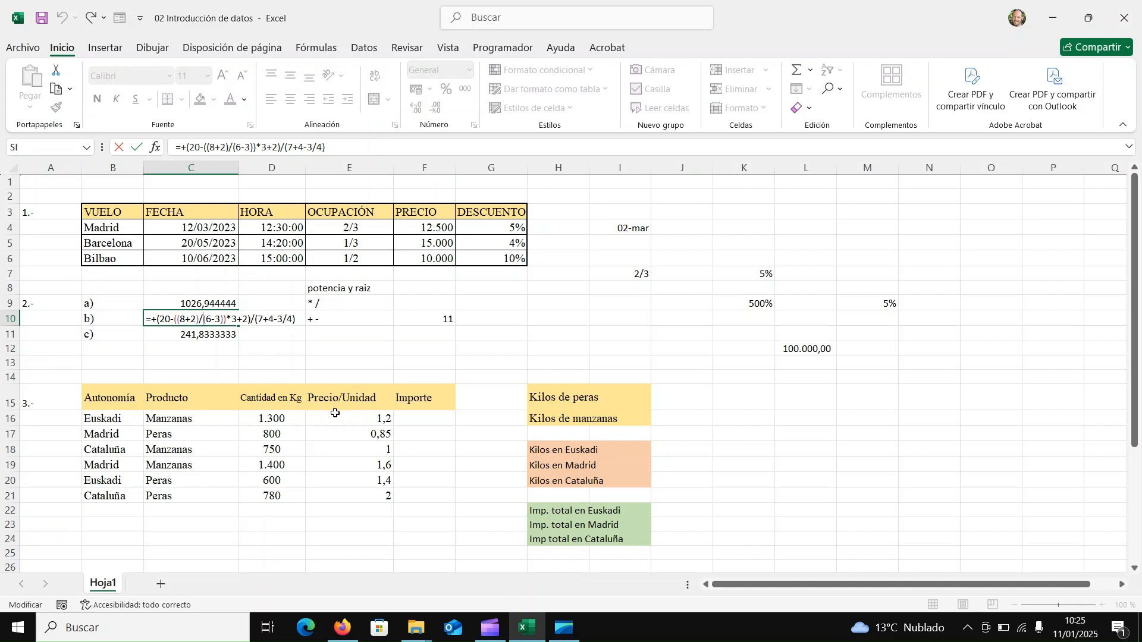
pyautogui.hotkey('ctrl', 'Return')
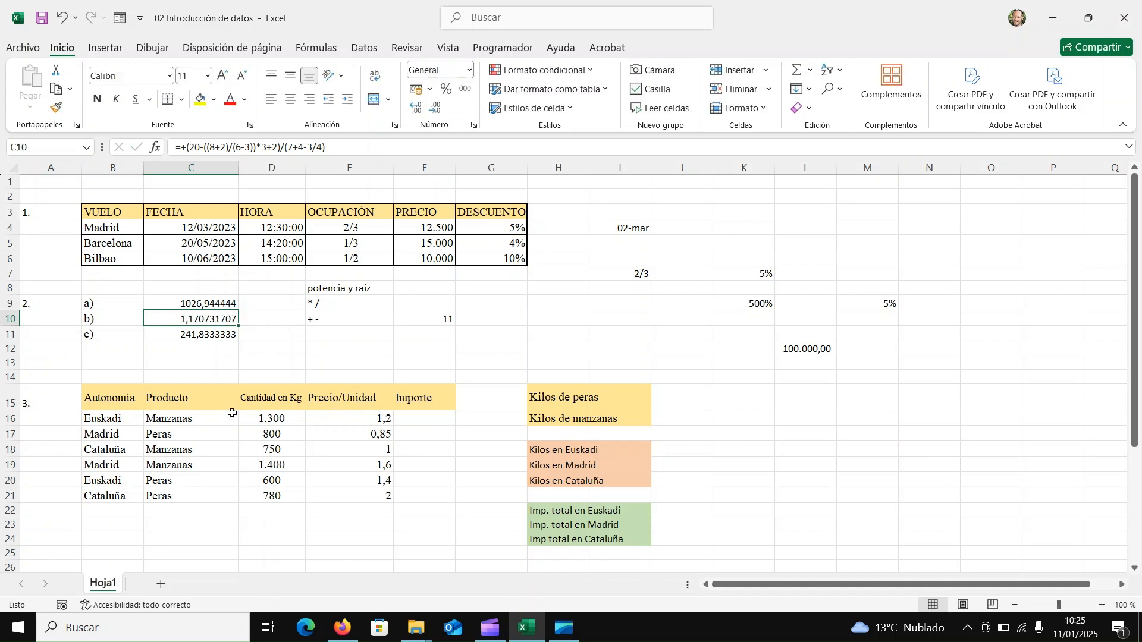
# Calculate the first Importe of the product table in F16 with the formula +D16*E16.
pyautogui.moveTo(104, 364); pyautogui.dragTo(449, 513)
pyautogui.click(417, 552)
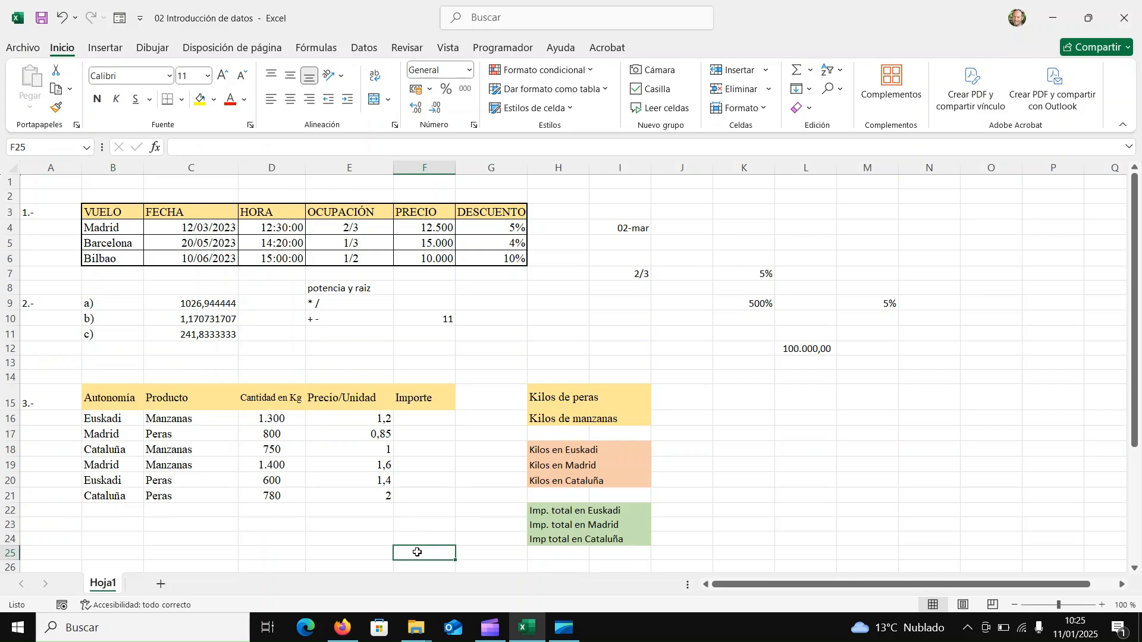
pyautogui.click(428, 421)
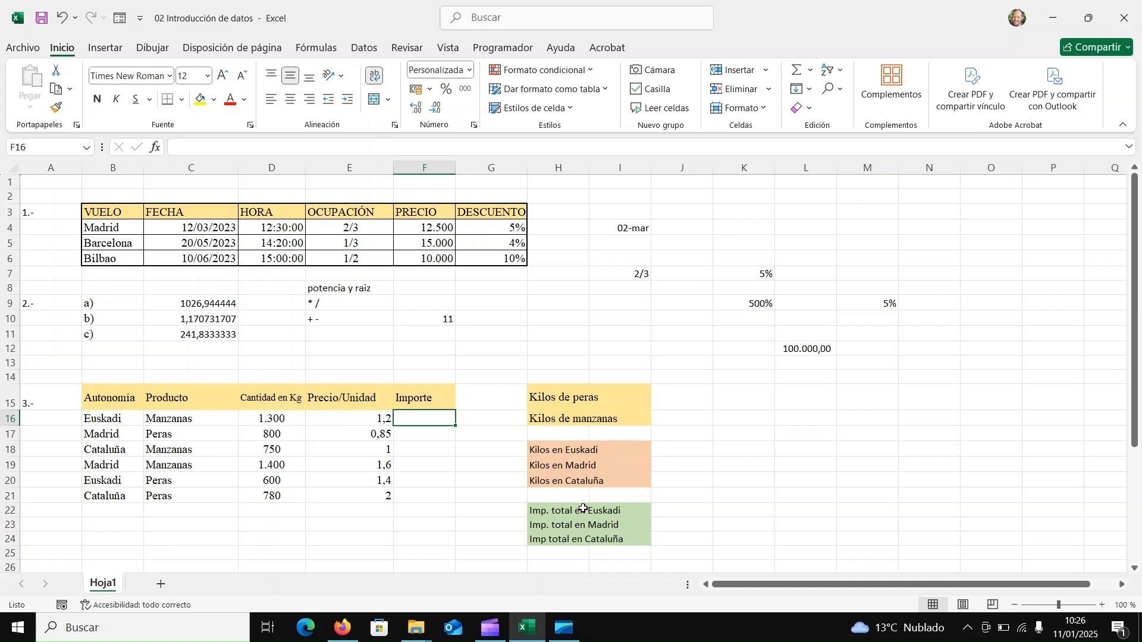
pyautogui.write('+')
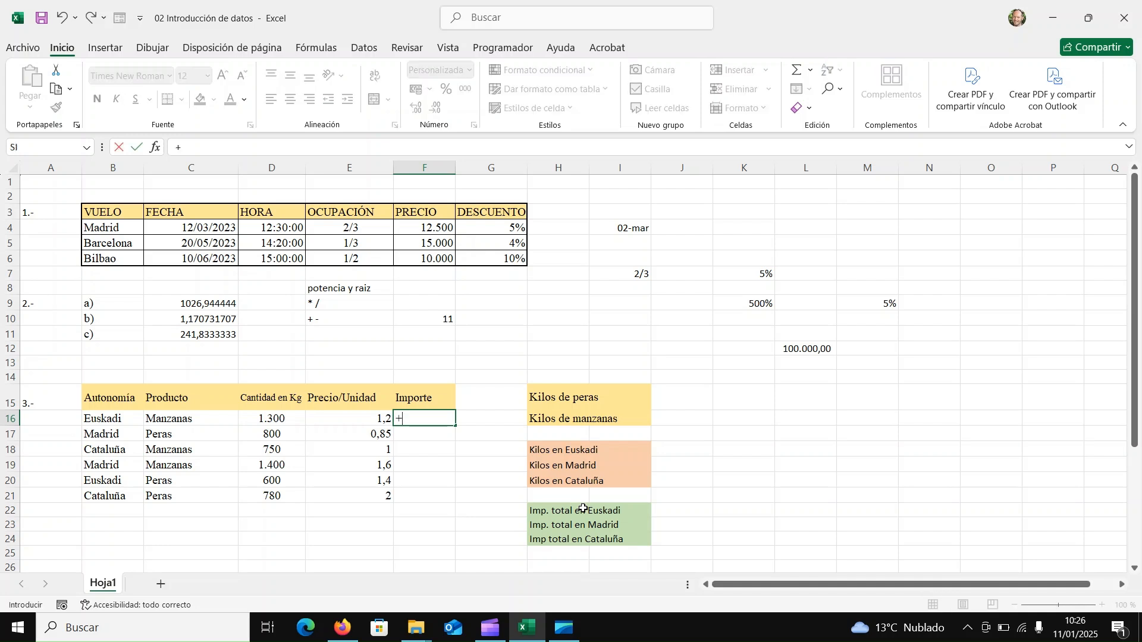
pyautogui.click(266, 420)
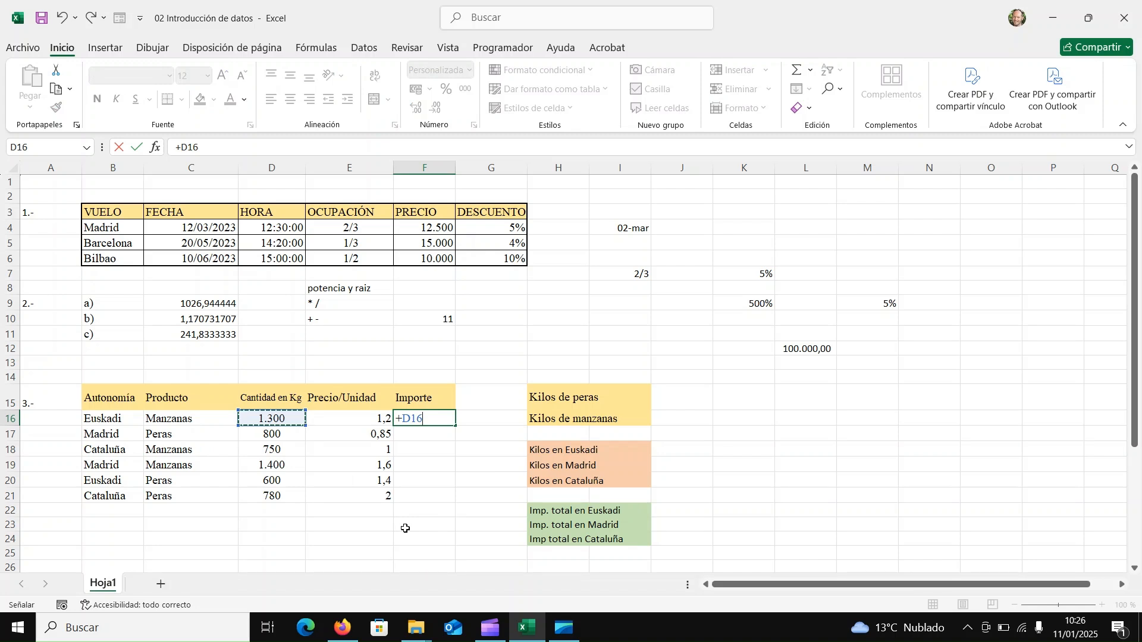
pyautogui.write('*')
pyautogui.click(354, 422)
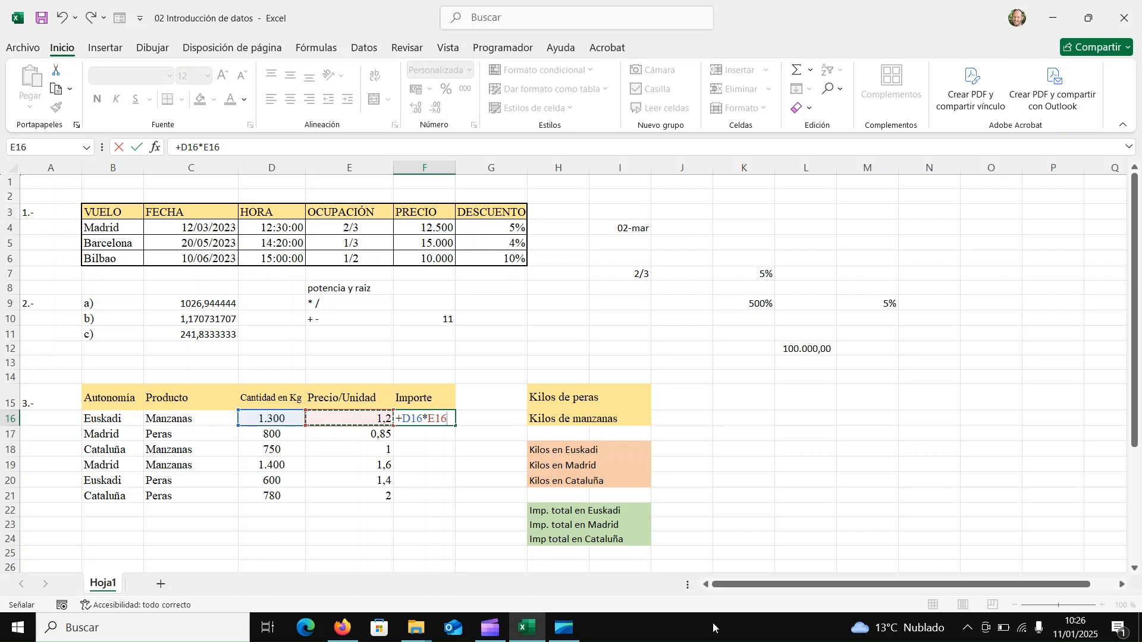
pyautogui.press('Return')
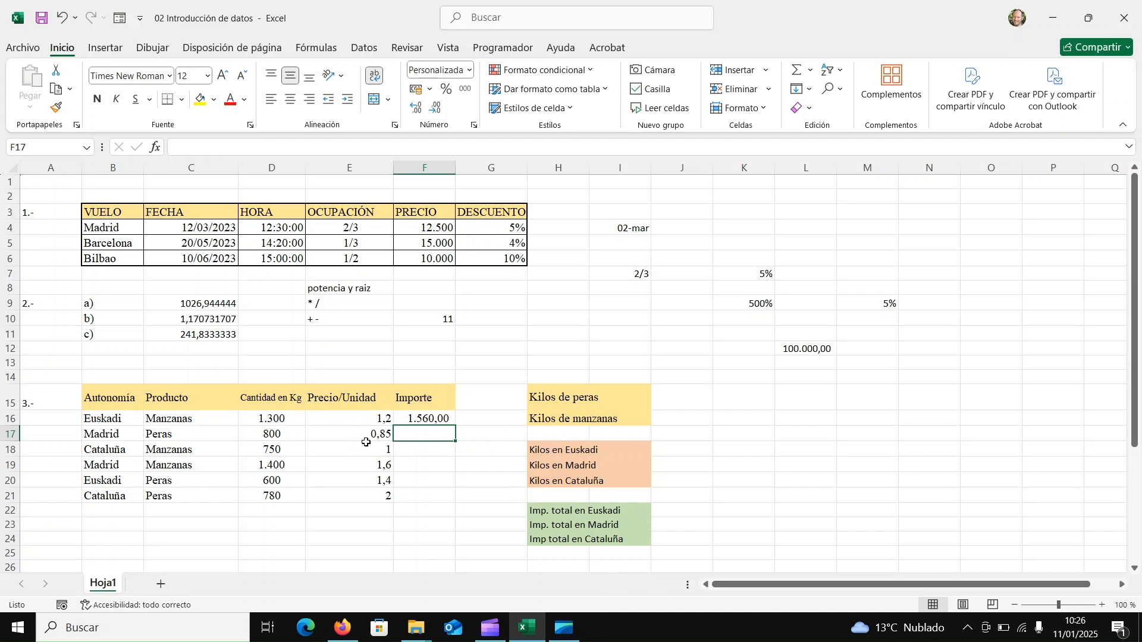
# Set the Precio/Unidad in E16 to 1,50 and check the cell references in the F16 formula.
pyautogui.click(381, 419)
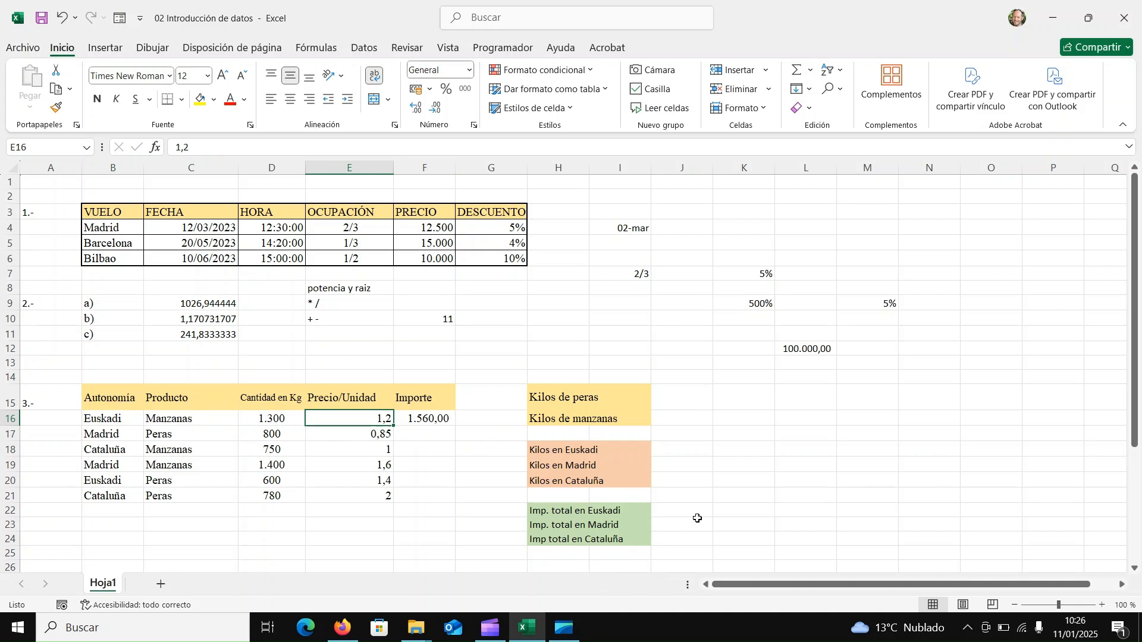
pyautogui.write('1,50')
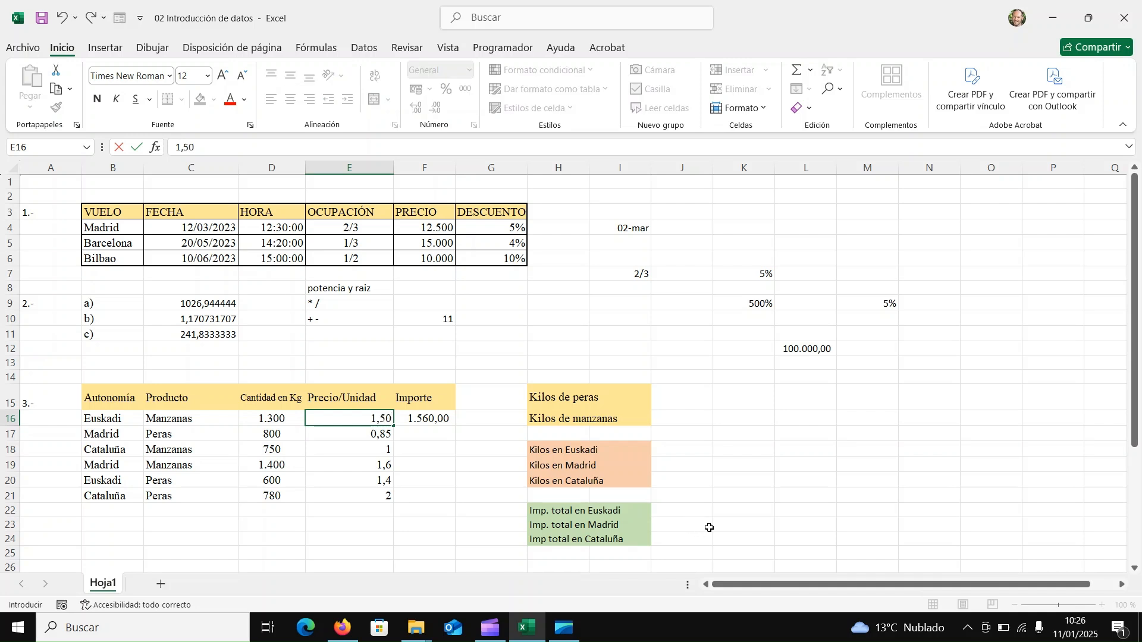
pyautogui.press('Return')
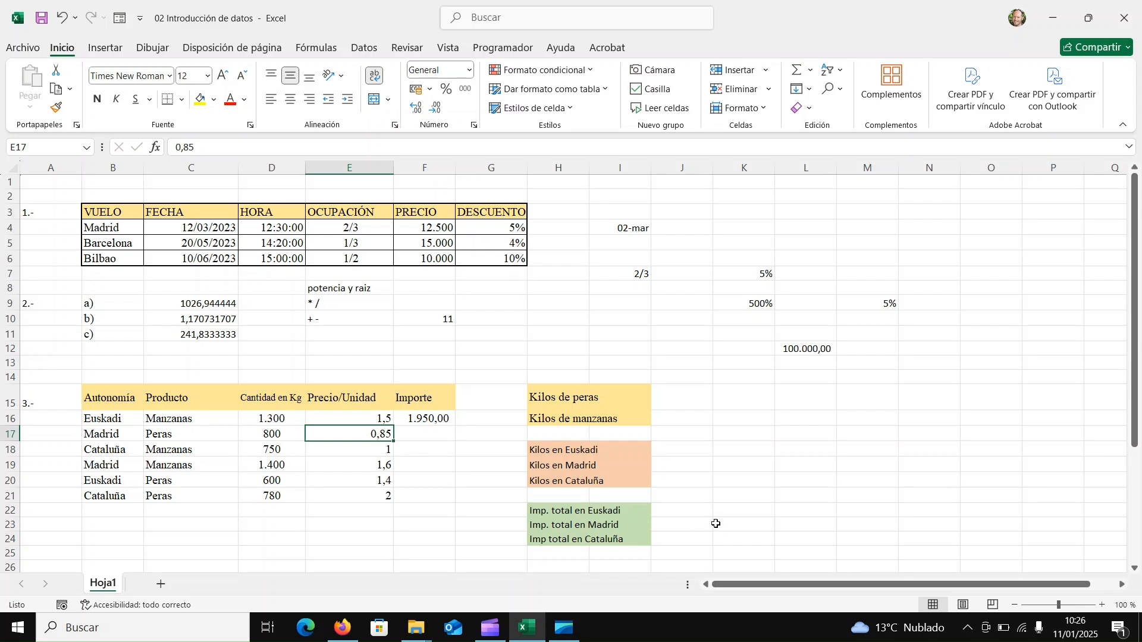
pyautogui.doubleClick(437, 421)
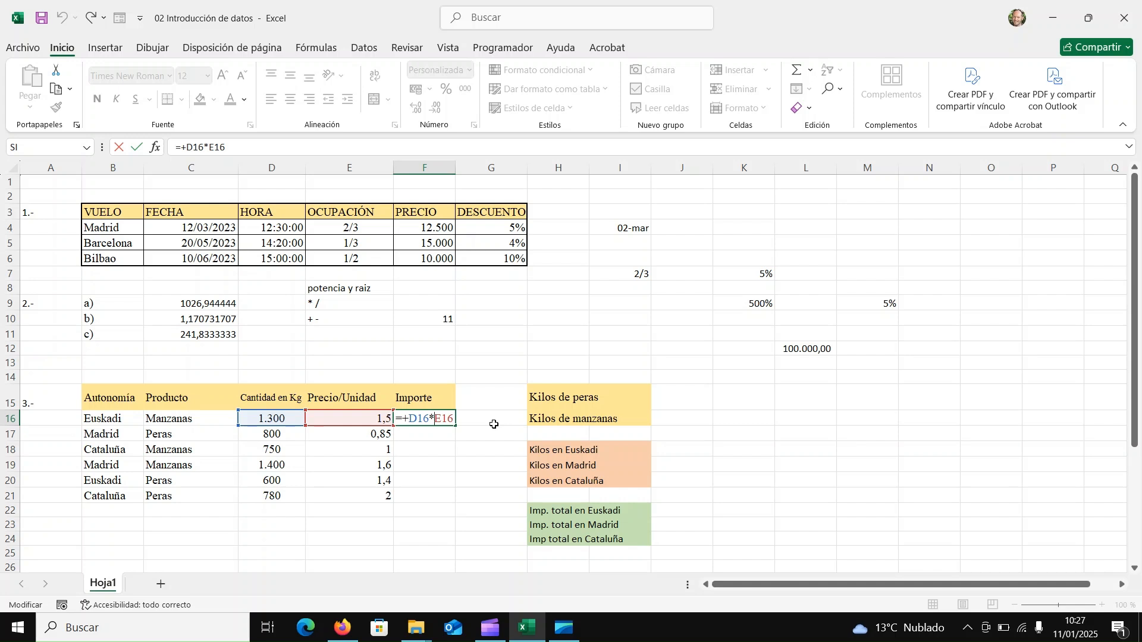
pyautogui.press('Return')
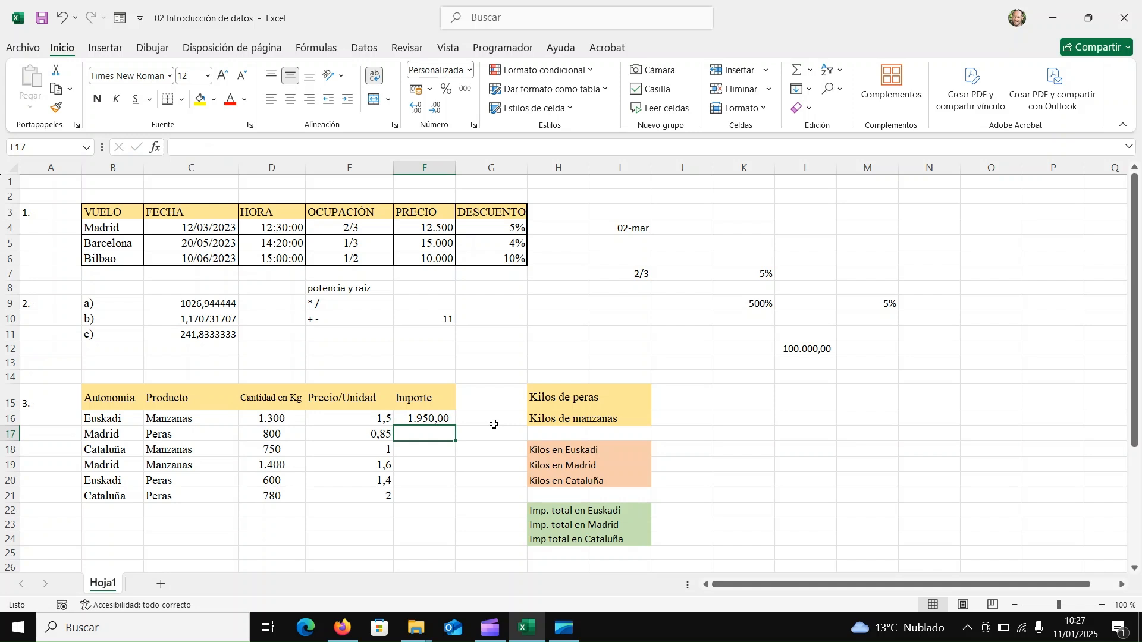
# Enter the formula +D17*E17 in F17 for the Madrid row, and clear that cell again.
pyautogui.write('+')
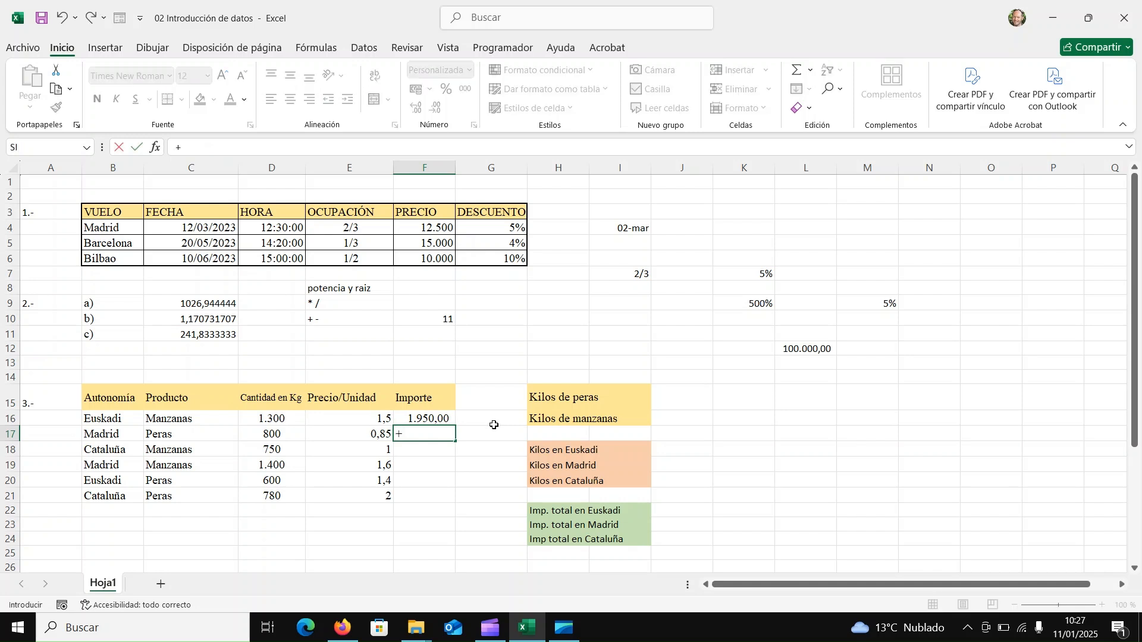
pyautogui.click(285, 435)
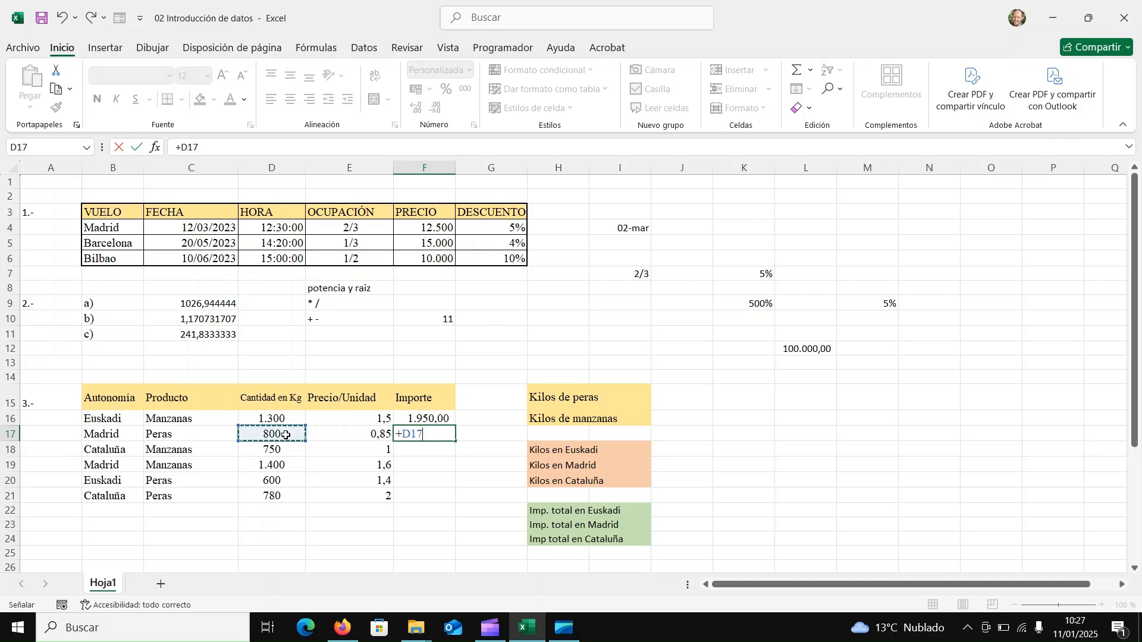
pyautogui.write('*')
pyautogui.click(320, 431)
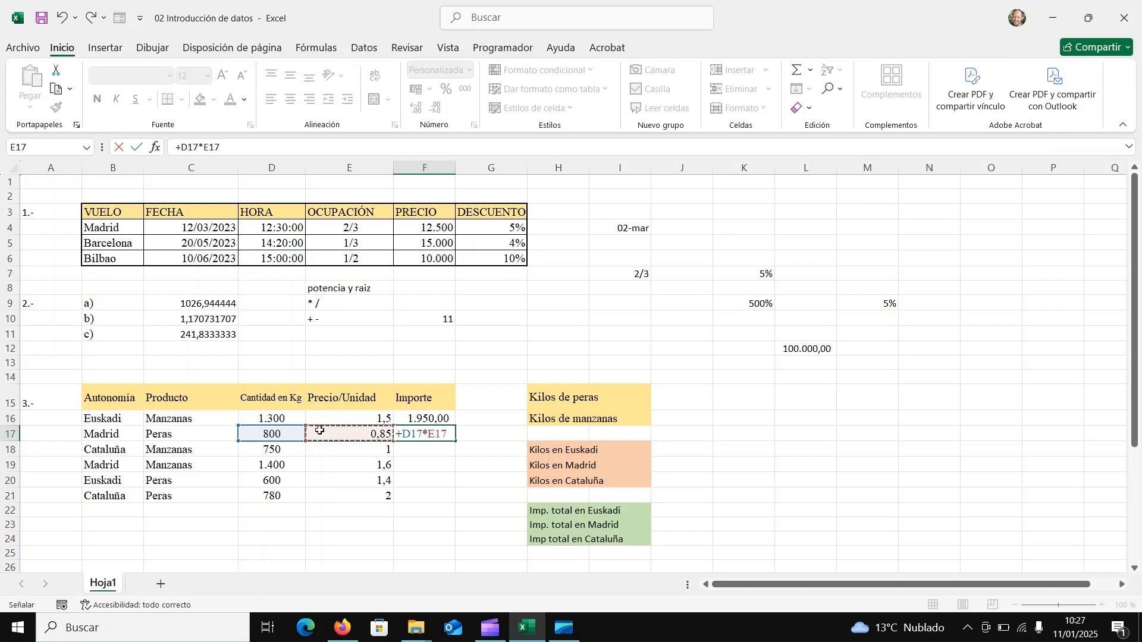
pyautogui.press('Return')
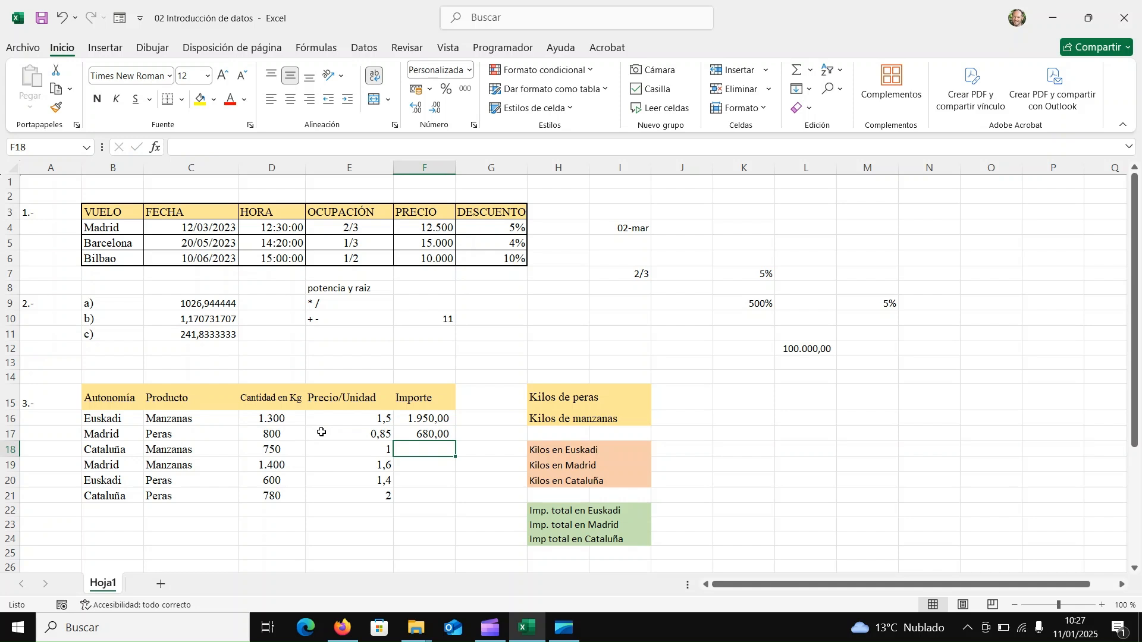
pyautogui.click(426, 431)
pyautogui.press('Delete')
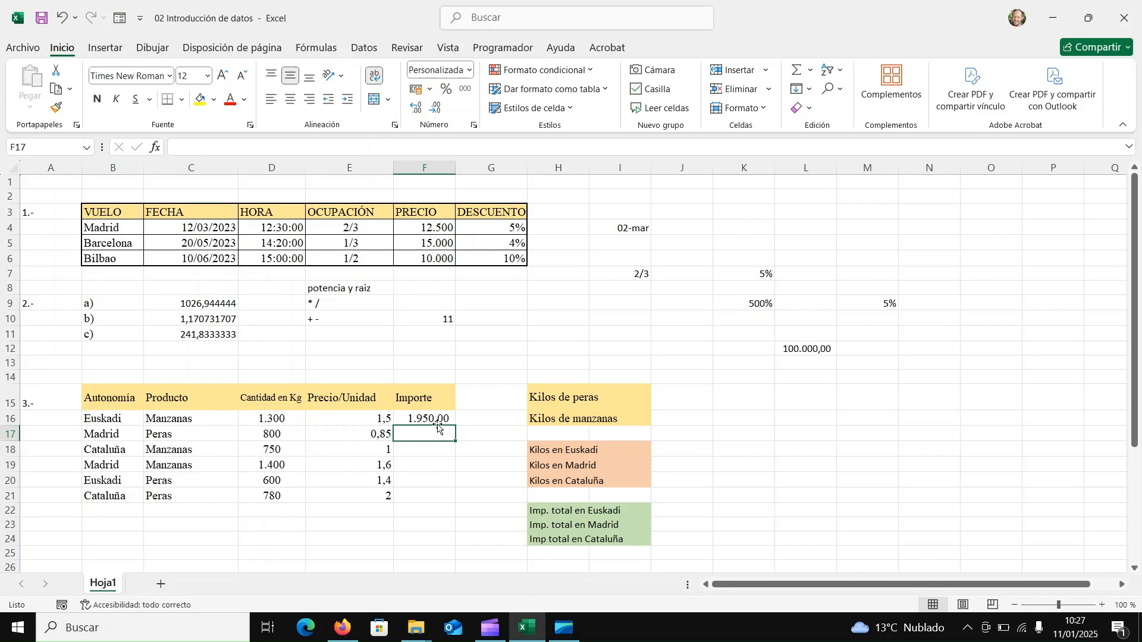
# Fill the Importe formula from F16 down through F21 for the remaining product rows.
pyautogui.click(440, 420)
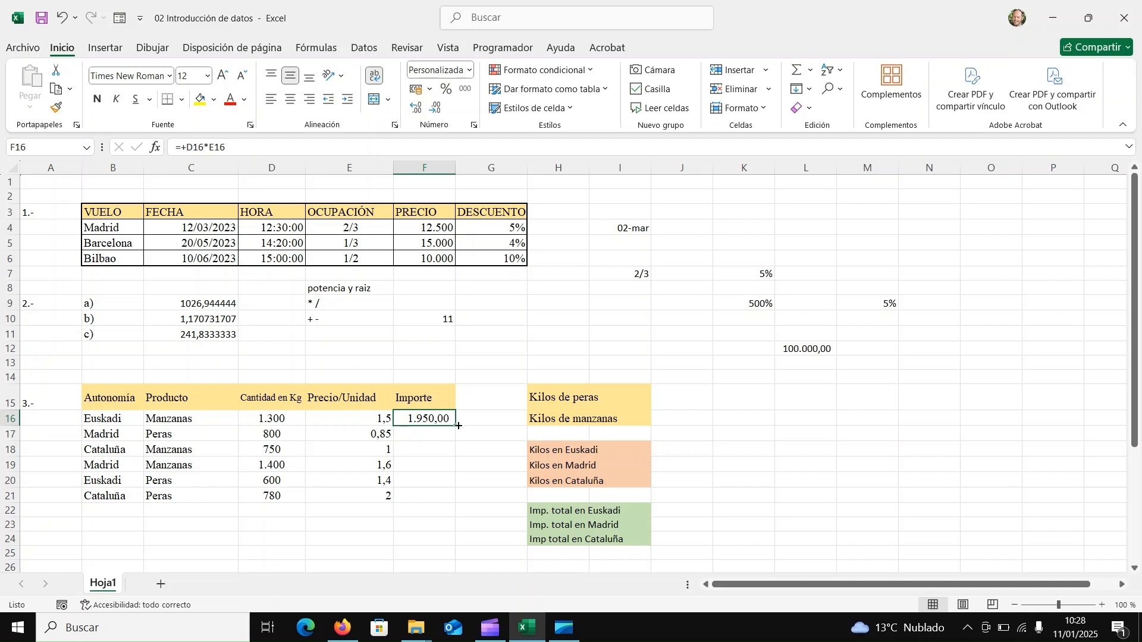
pyautogui.moveTo(457, 426); pyautogui.dragTo(437, 505)
pyautogui.click(425, 518)
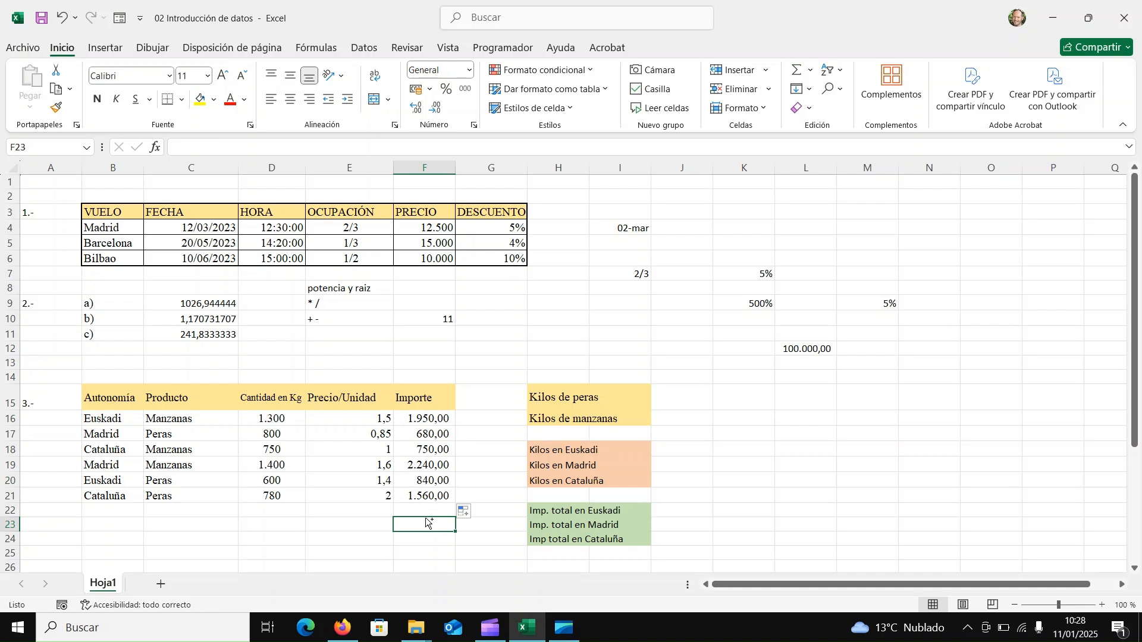
pyautogui.write('[')
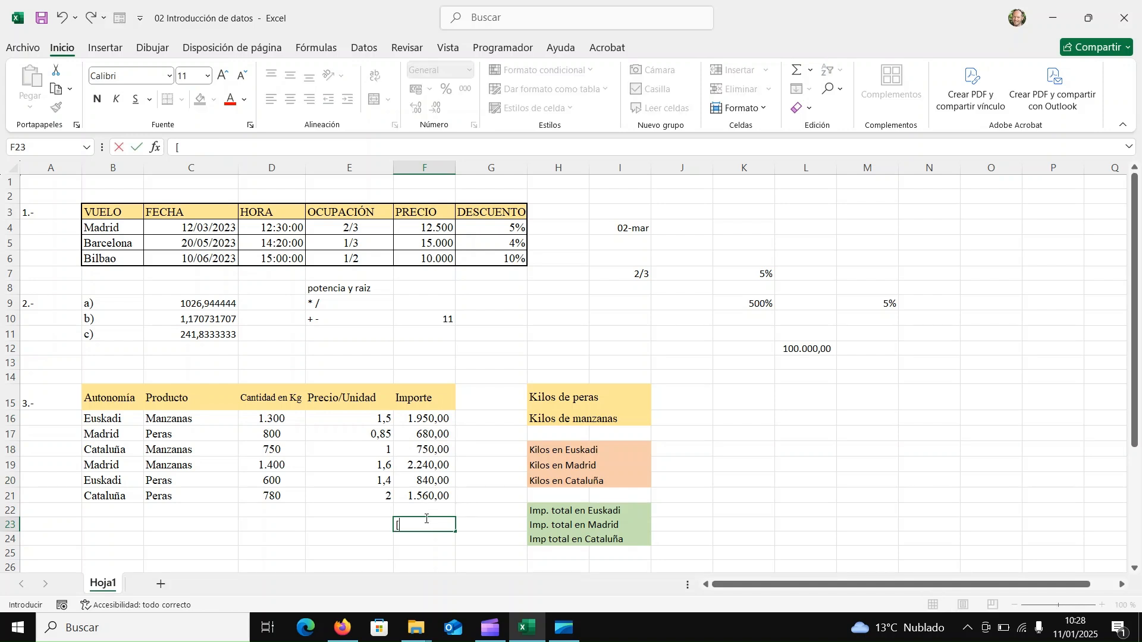
pyautogui.press('Escape')
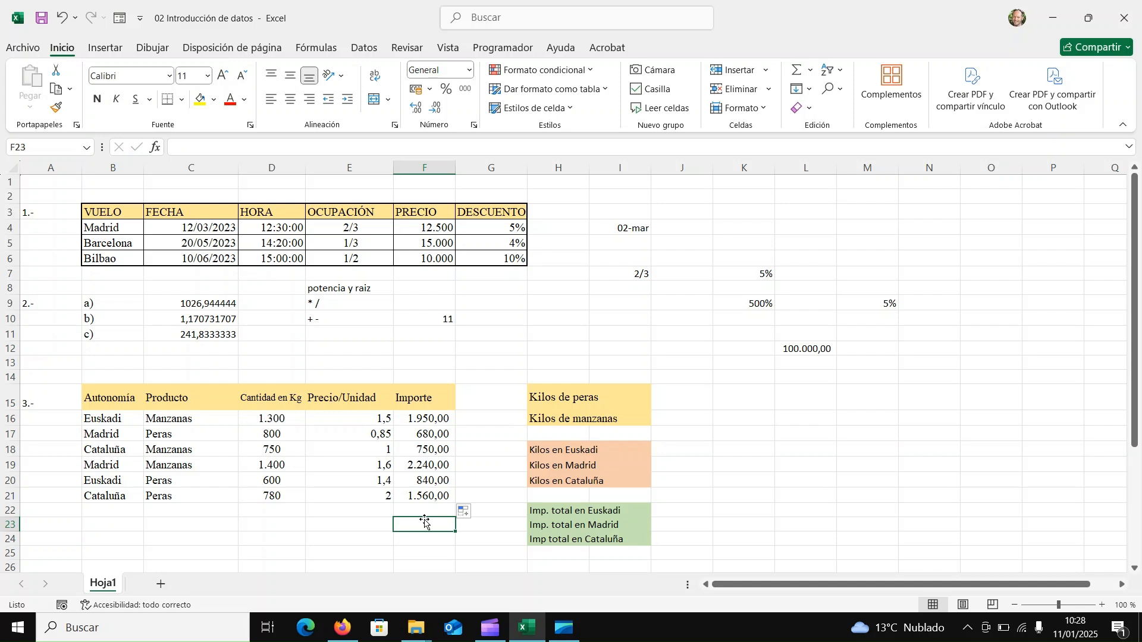
# Check which cells the copied Importe formulas in F17 and F18 refer to, leaving both formulas as they are.
pyautogui.doubleClick(433, 434)
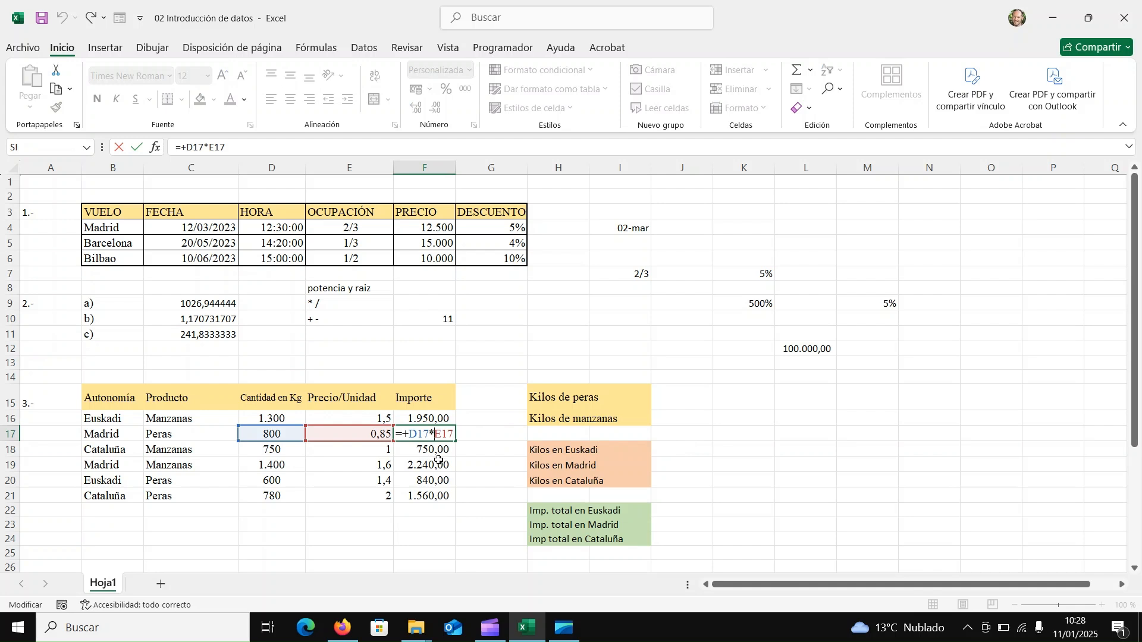
pyautogui.click(442, 451)
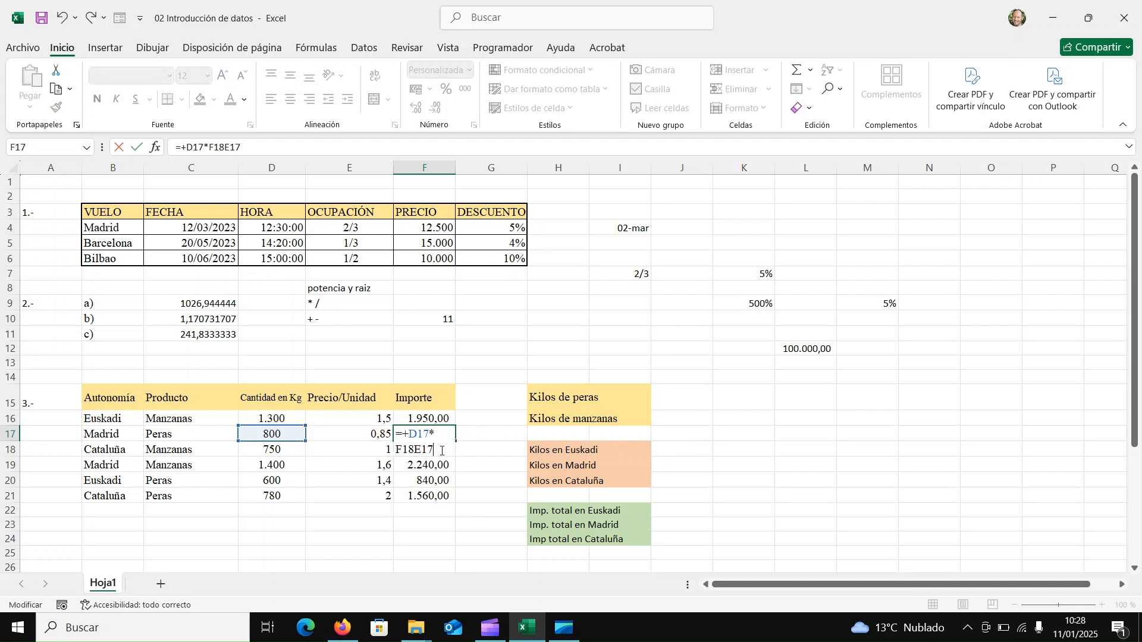
pyautogui.press('Escape')
pyautogui.doubleClick(442, 451)
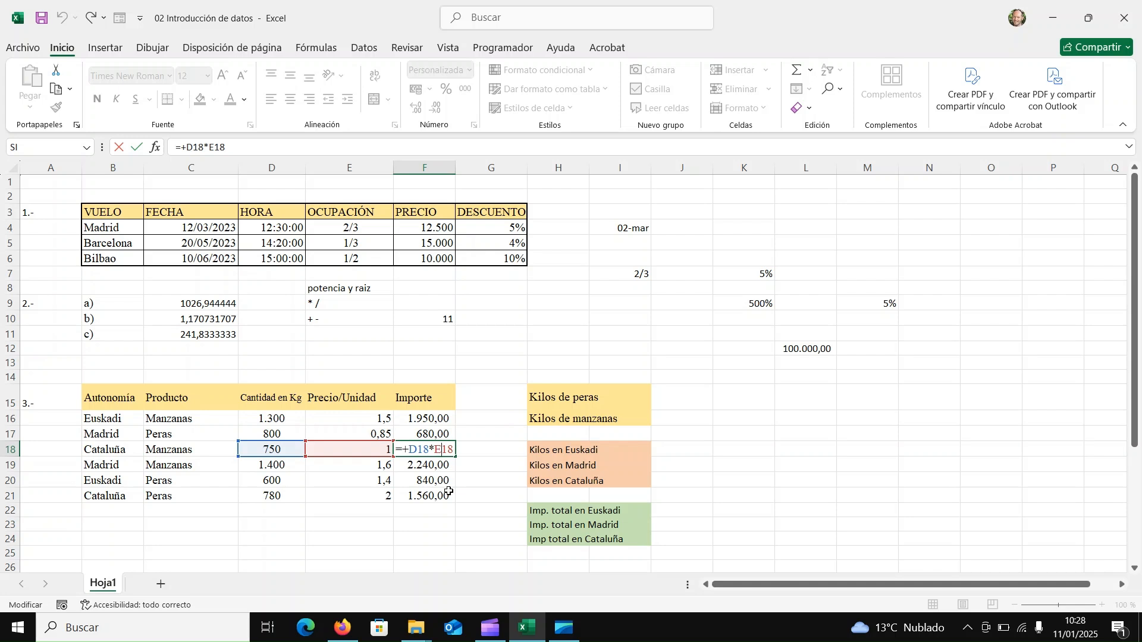
pyautogui.press('Return')
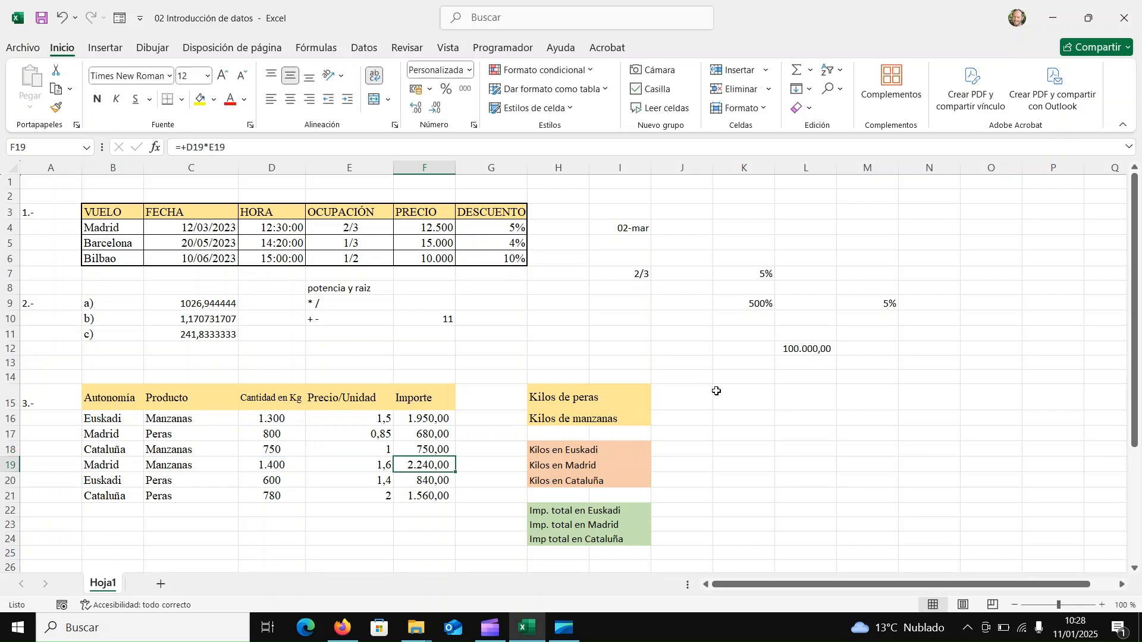
# Calculate the Kilos de peras in J15 with the formula +D17+D20+D21.
pyautogui.click(687, 404)
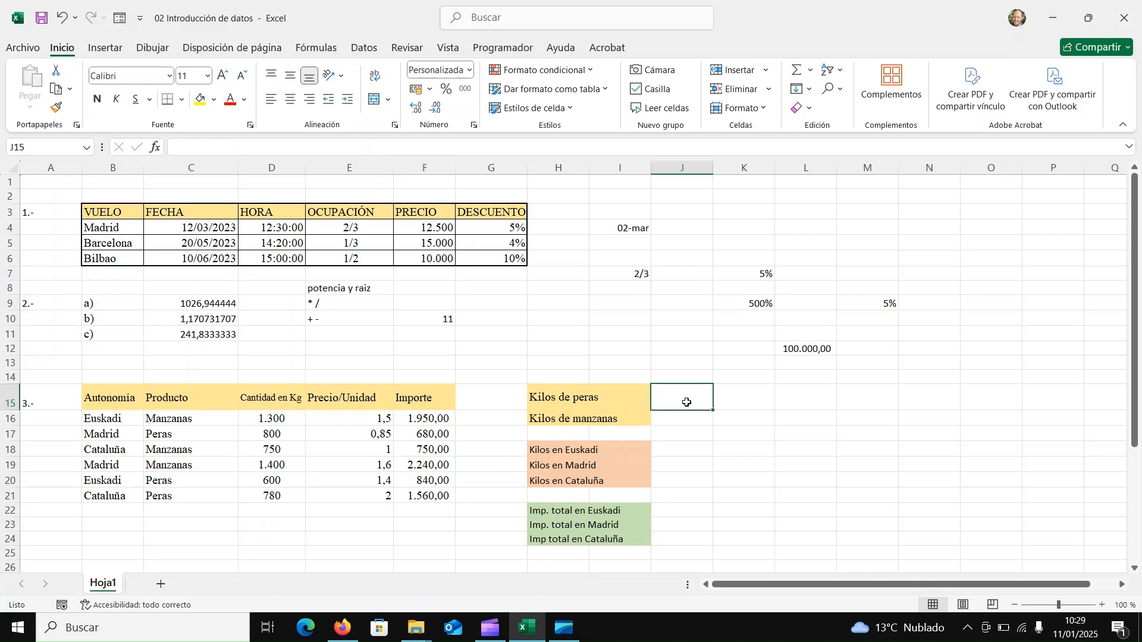
pyautogui.write('+')
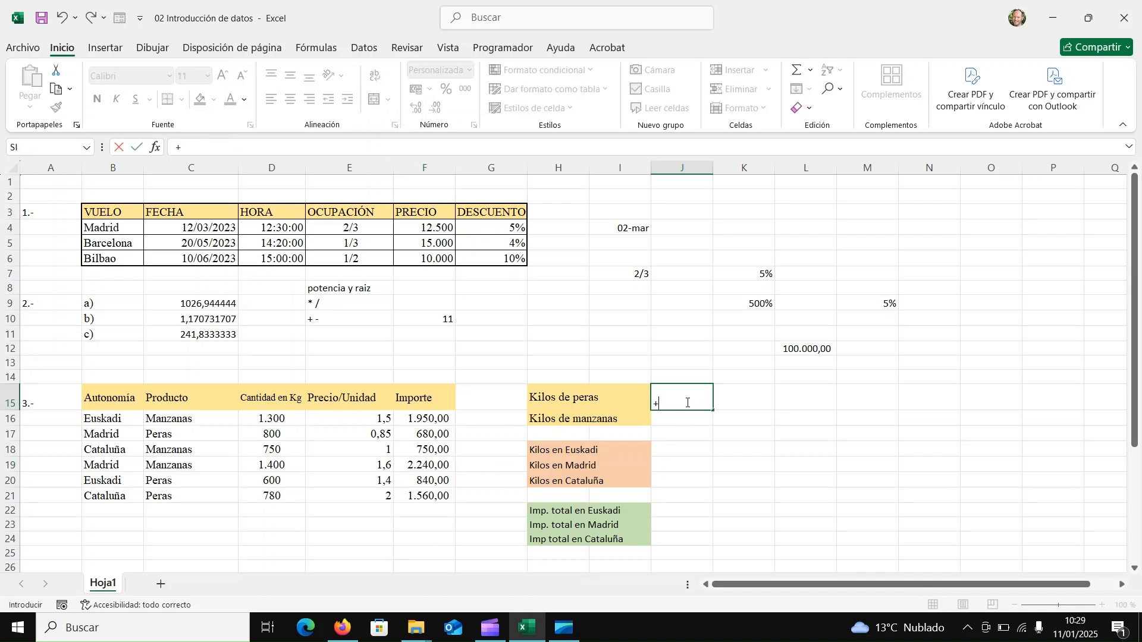
pyautogui.click(276, 435)
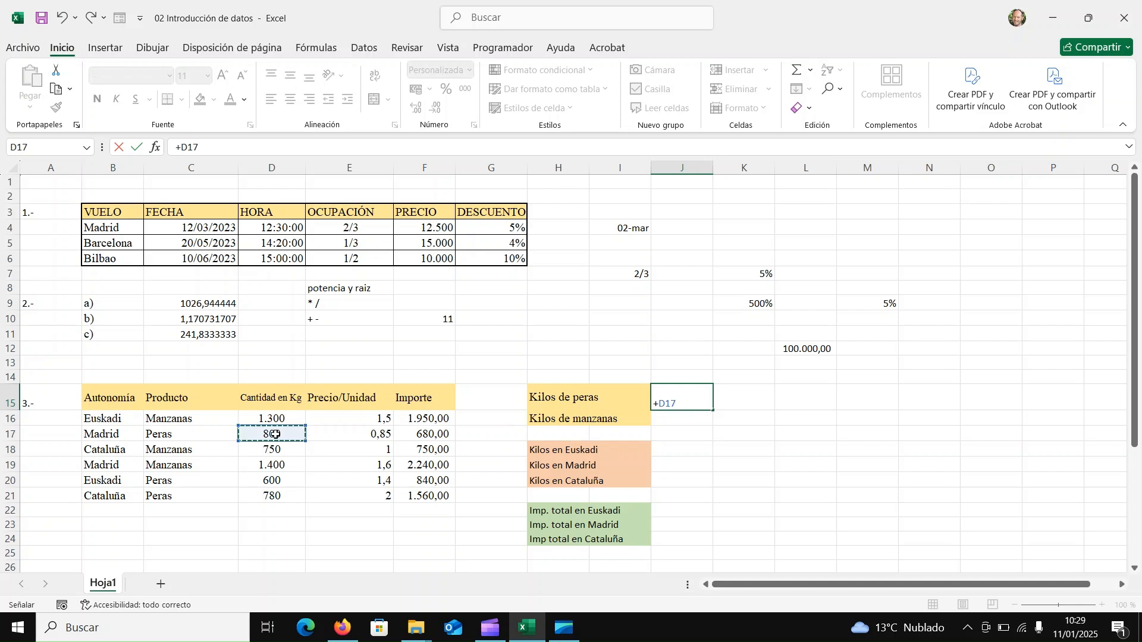
pyautogui.write('+')
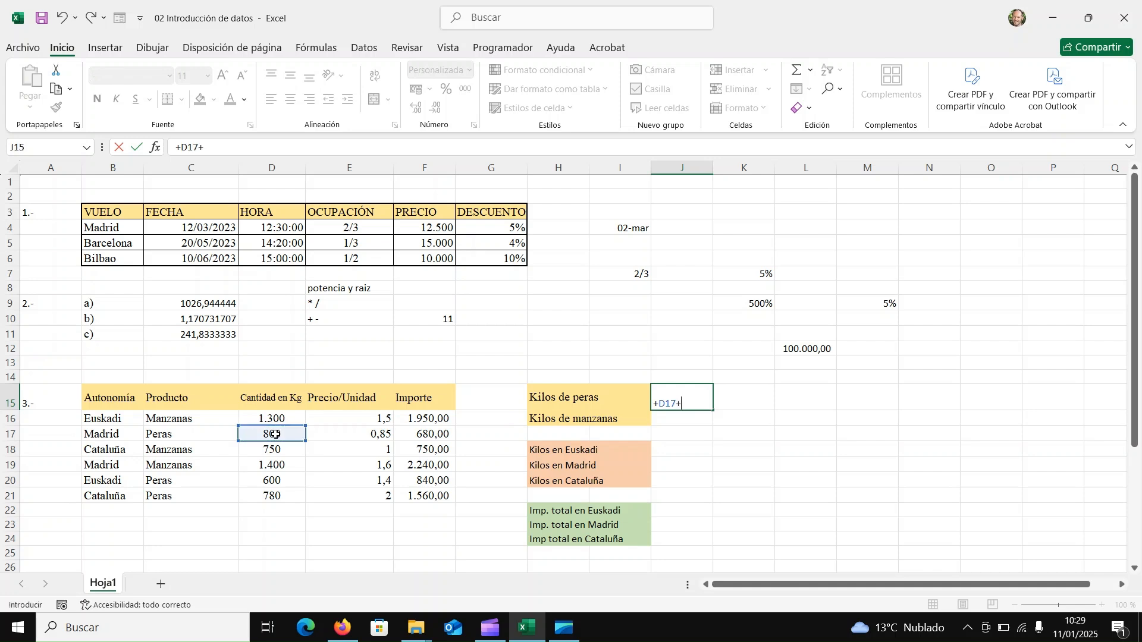
pyautogui.click(261, 486)
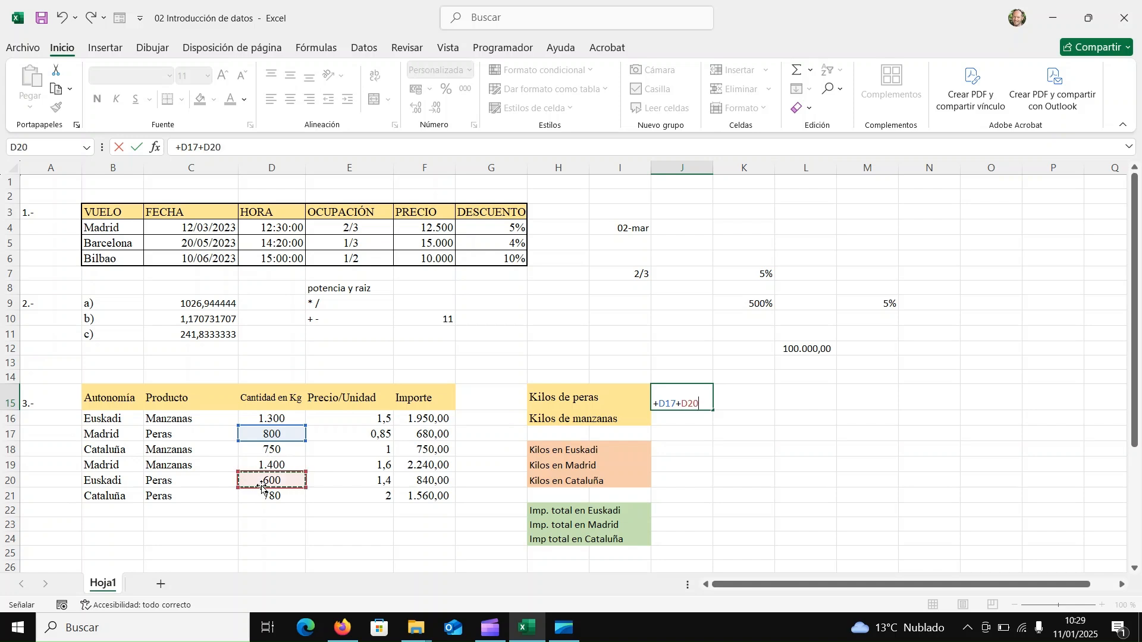
pyautogui.write('+')
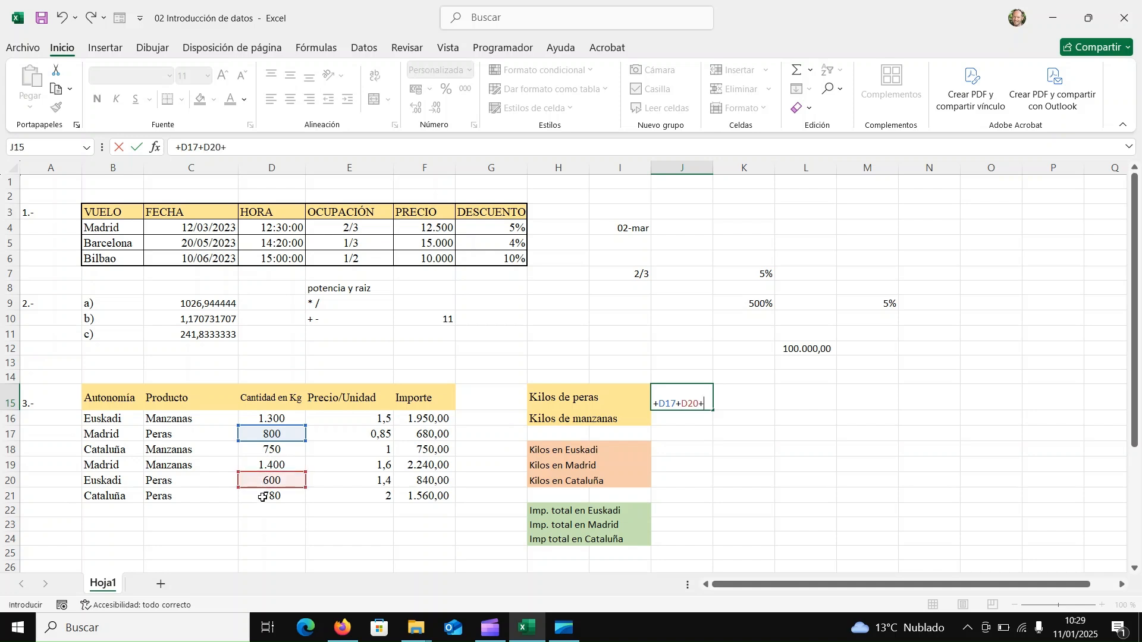
pyautogui.click(262, 496)
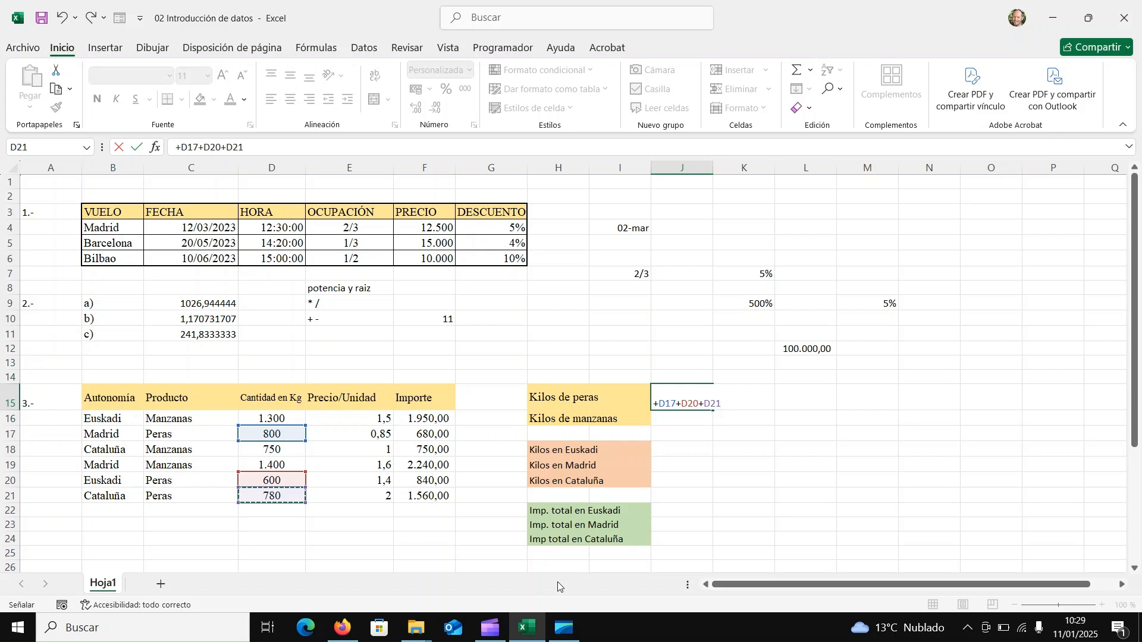
pyautogui.press('Return')
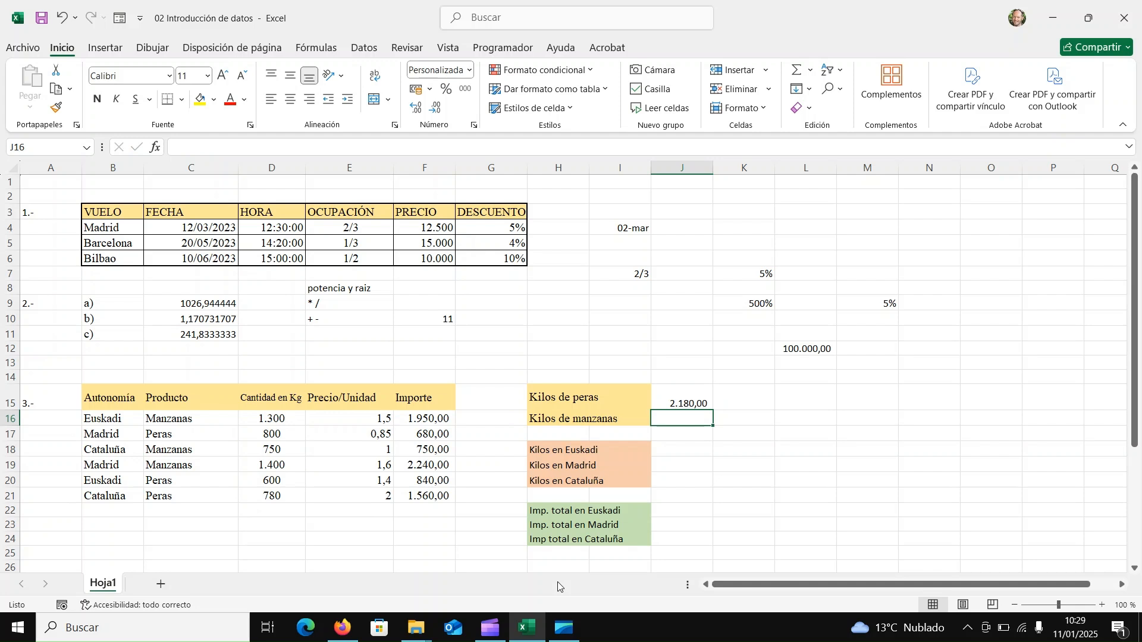
# Calculate the Kilos de manzanas in J16 with the formula +D16+D18+D19.
pyautogui.write('+')
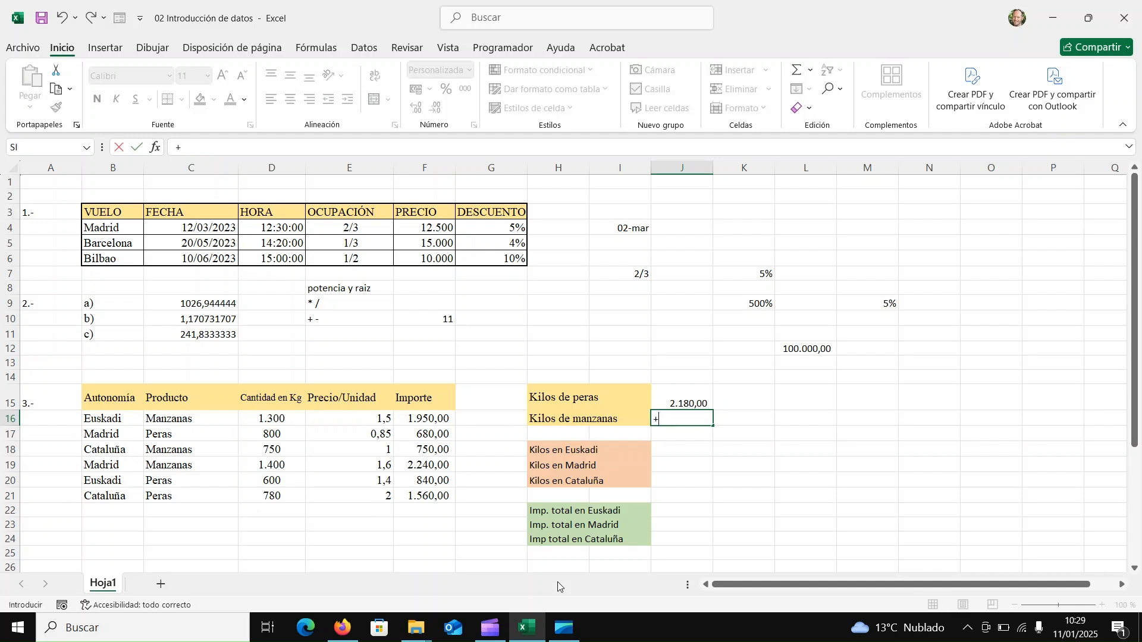
pyautogui.click(269, 419)
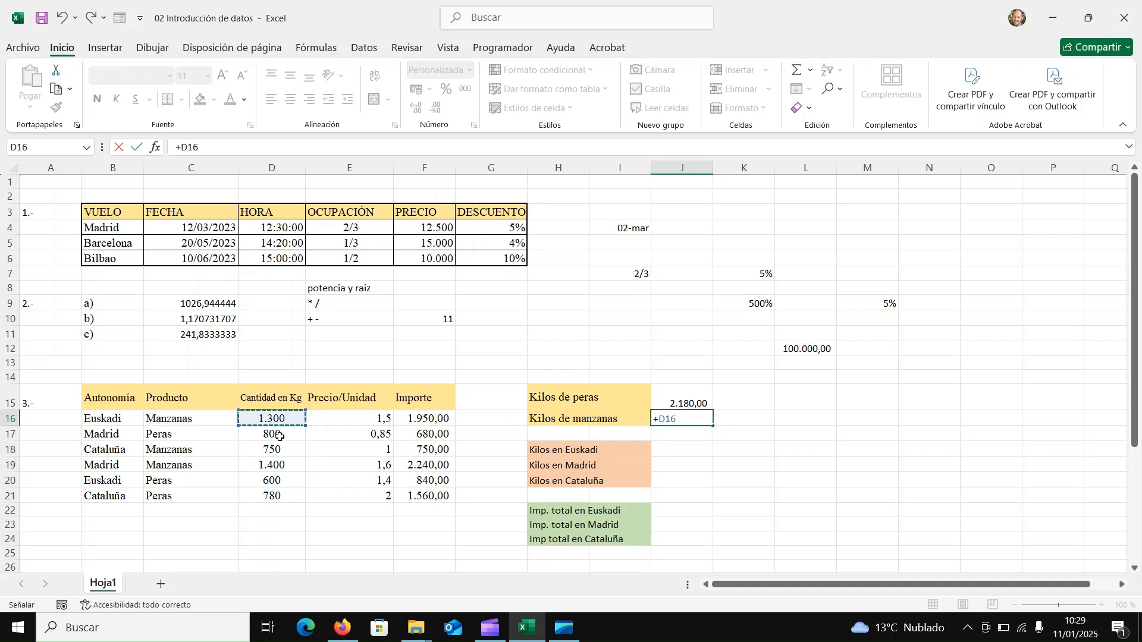
pyautogui.write('+')
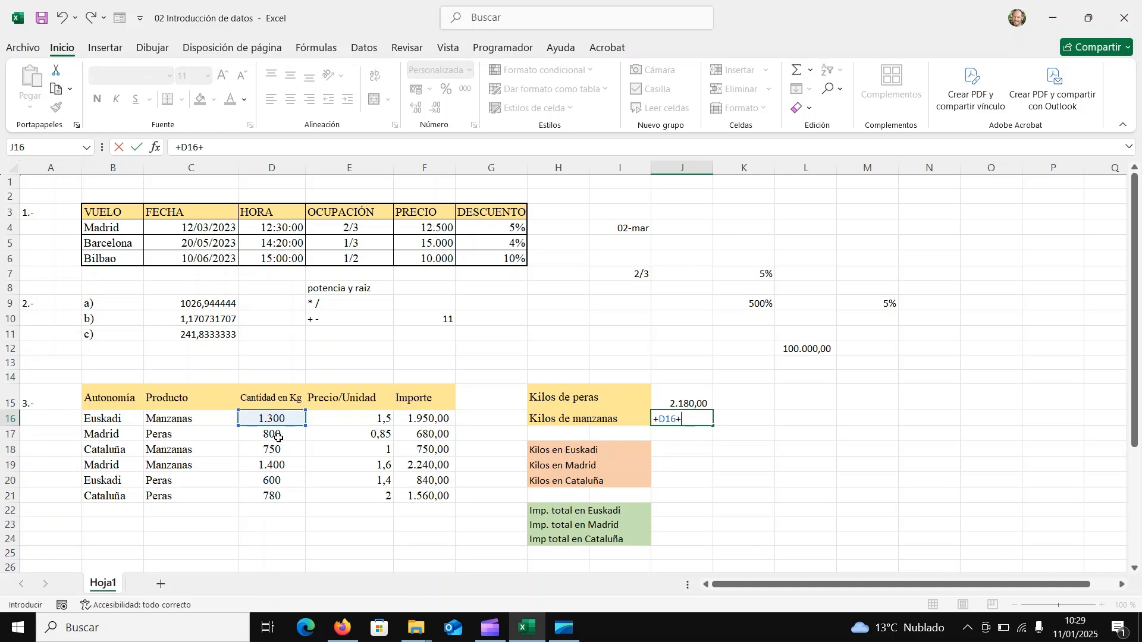
pyautogui.click(269, 451)
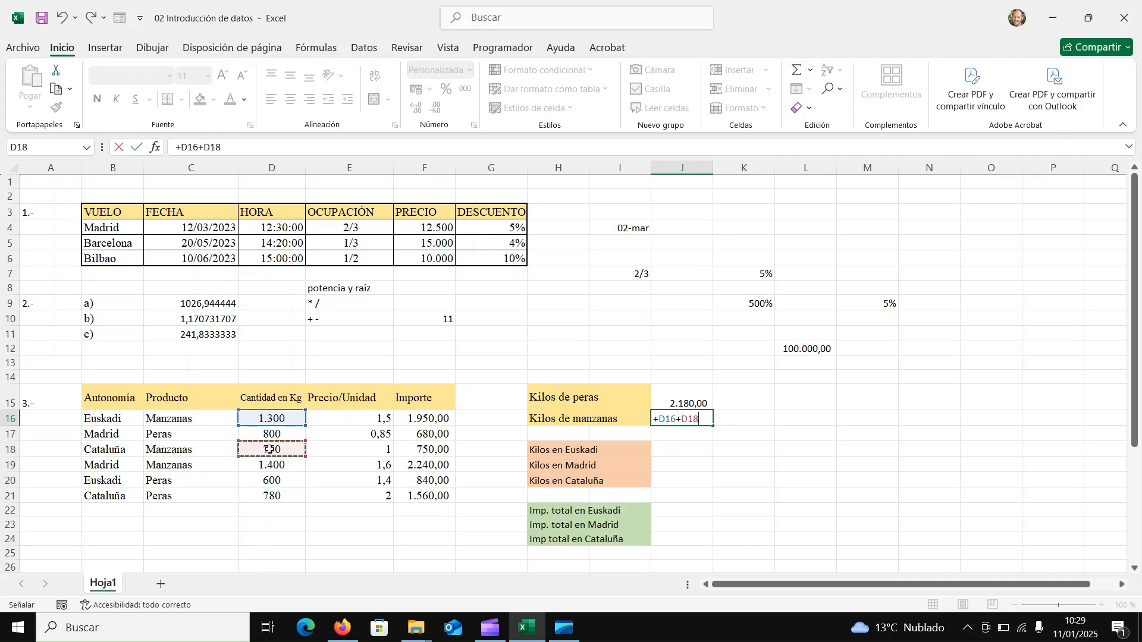
pyautogui.write('+')
pyautogui.click(269, 466)
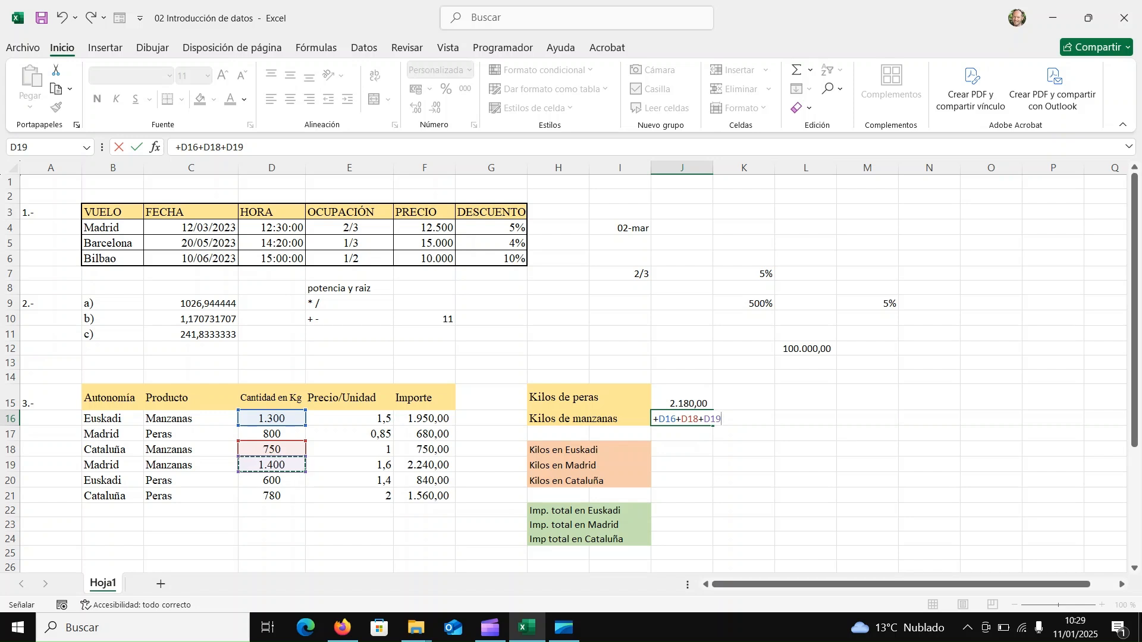
pyautogui.press('Return')
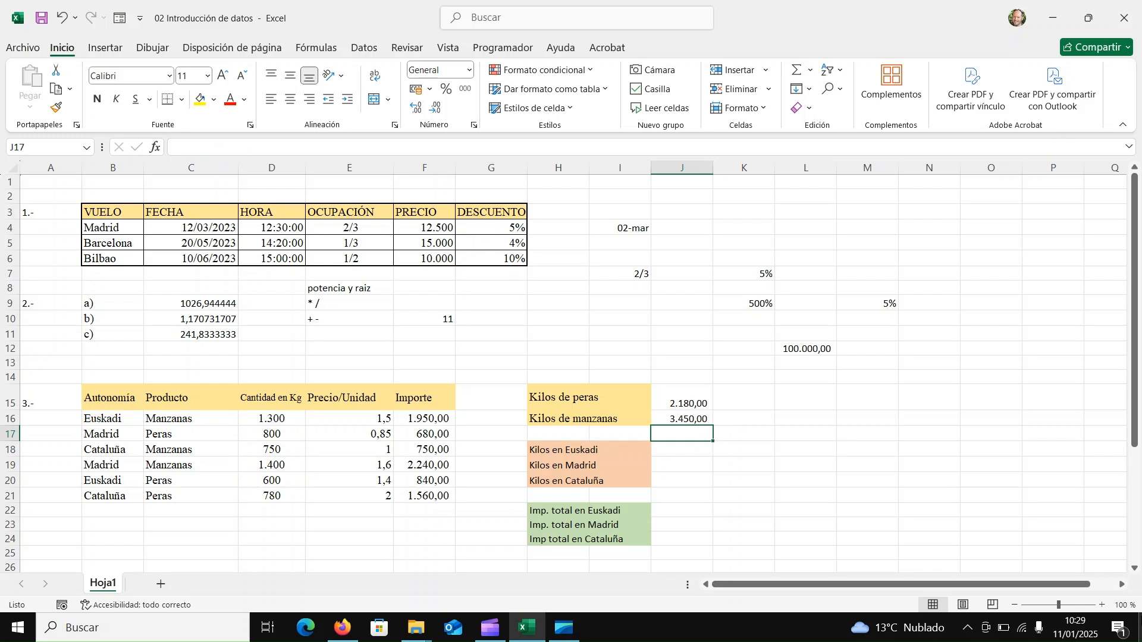
# Calculate the Kilos en Euskadi in J18 with the formula =D16+D20.
pyautogui.click(687, 456)
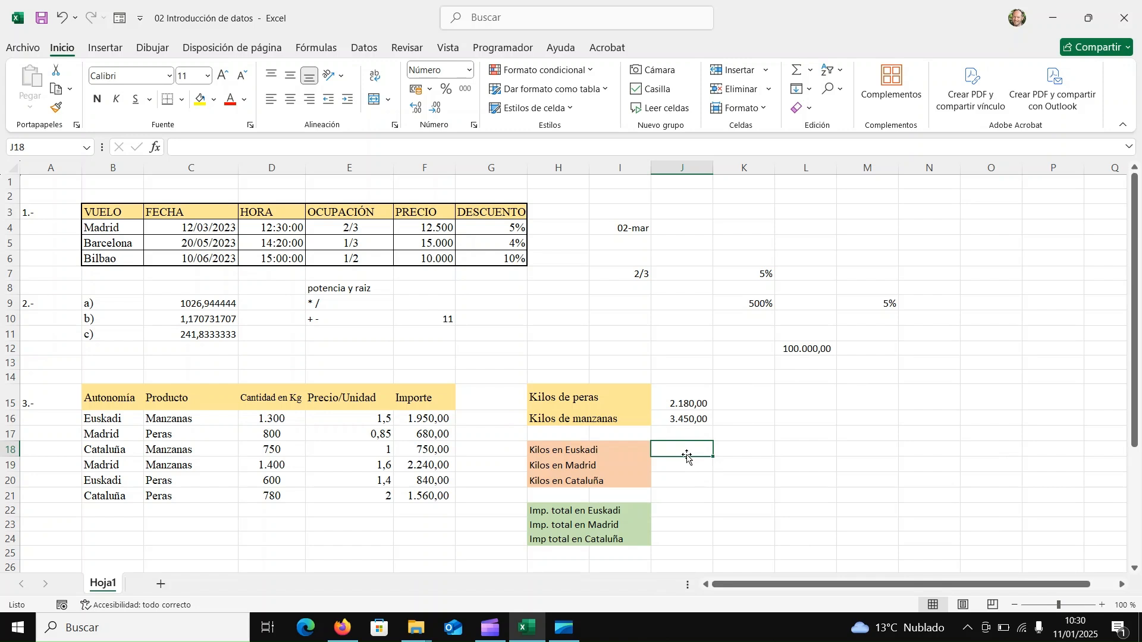
pyautogui.write('=')
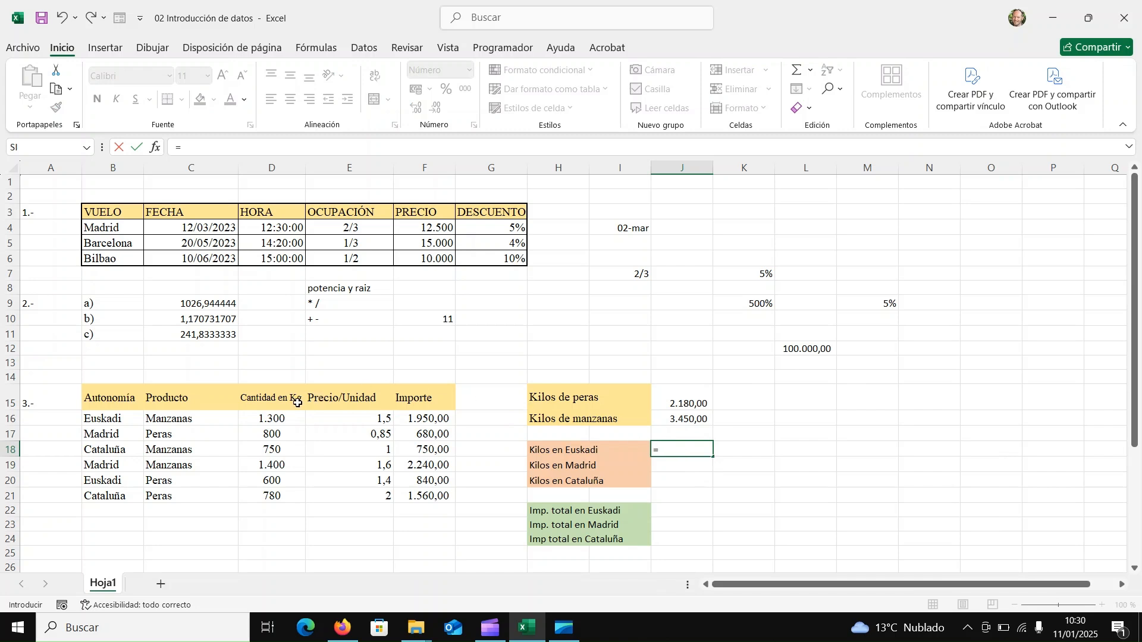
pyautogui.click(286, 420)
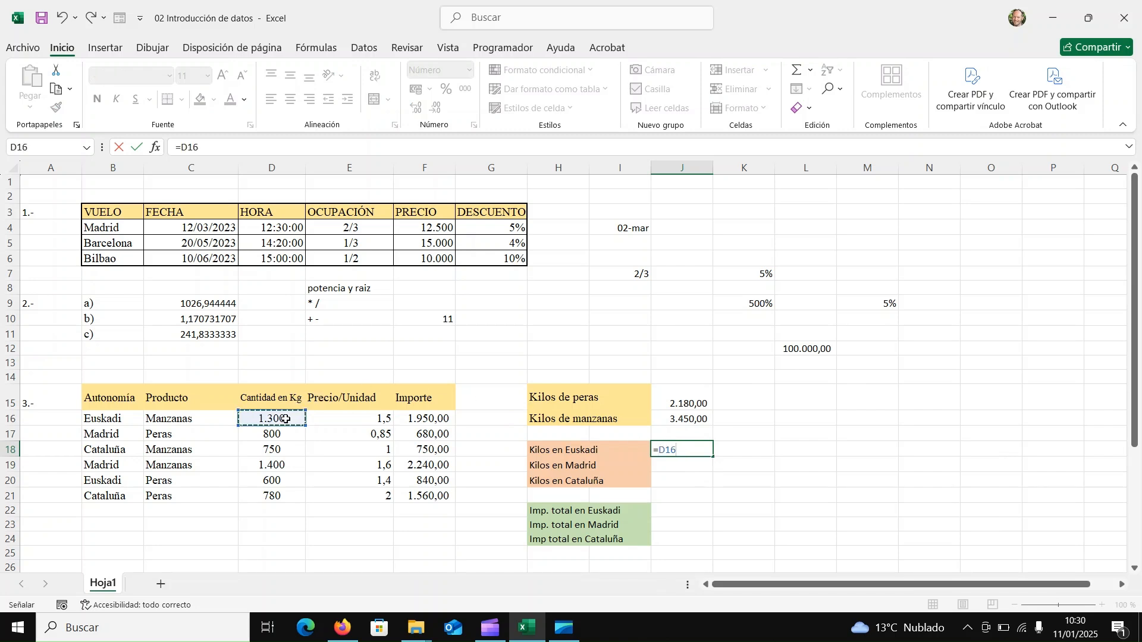
pyautogui.write('+')
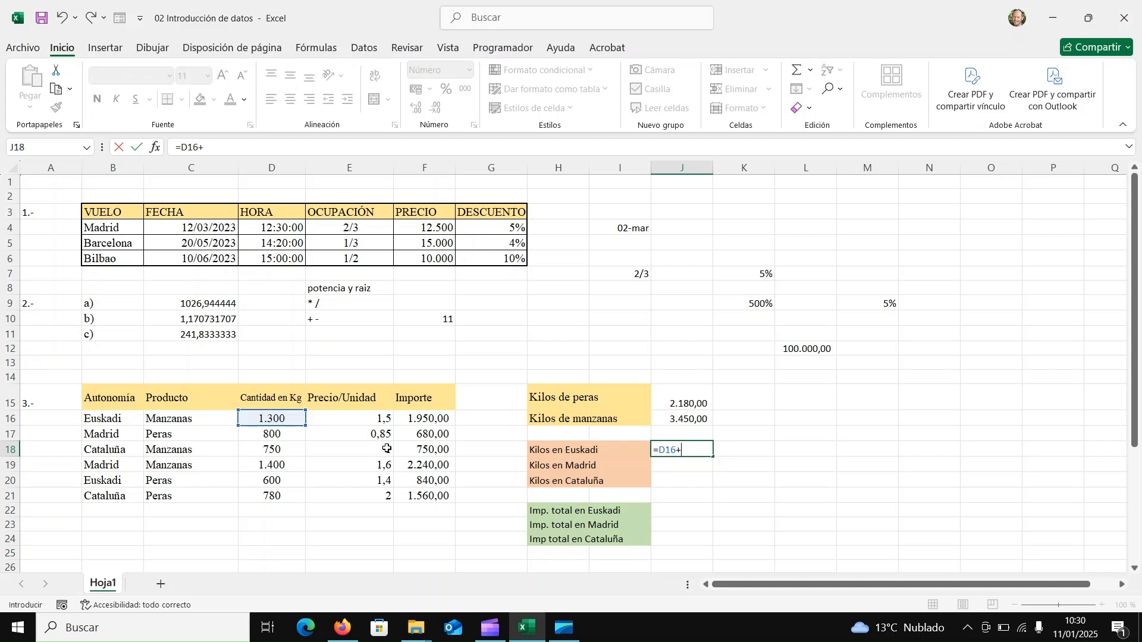
pyautogui.click(260, 481)
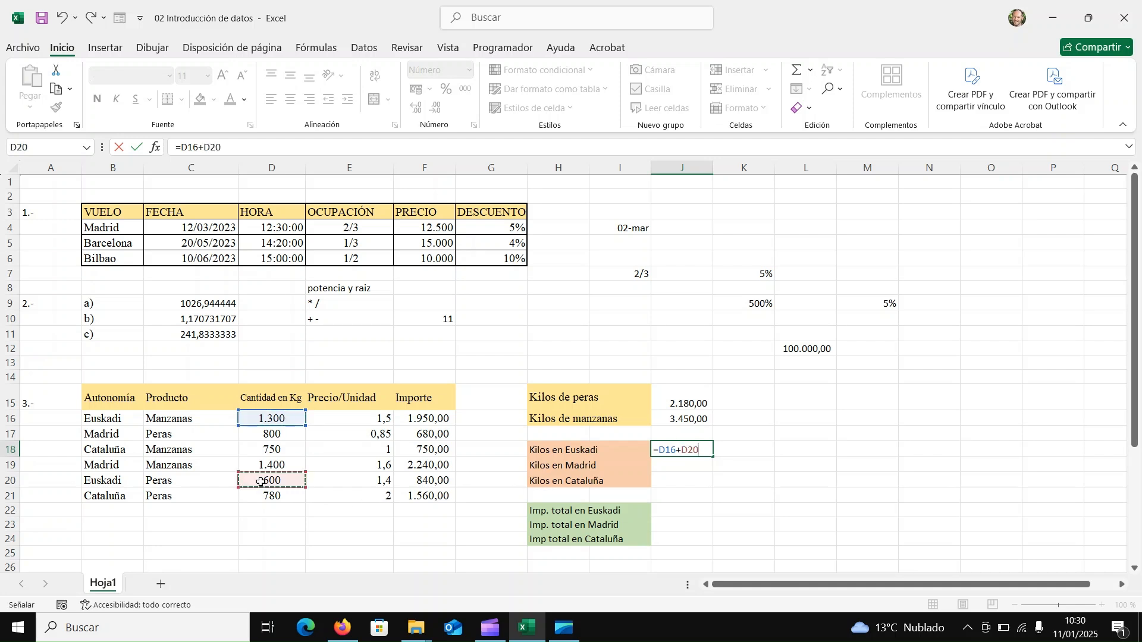
pyautogui.press('Return')
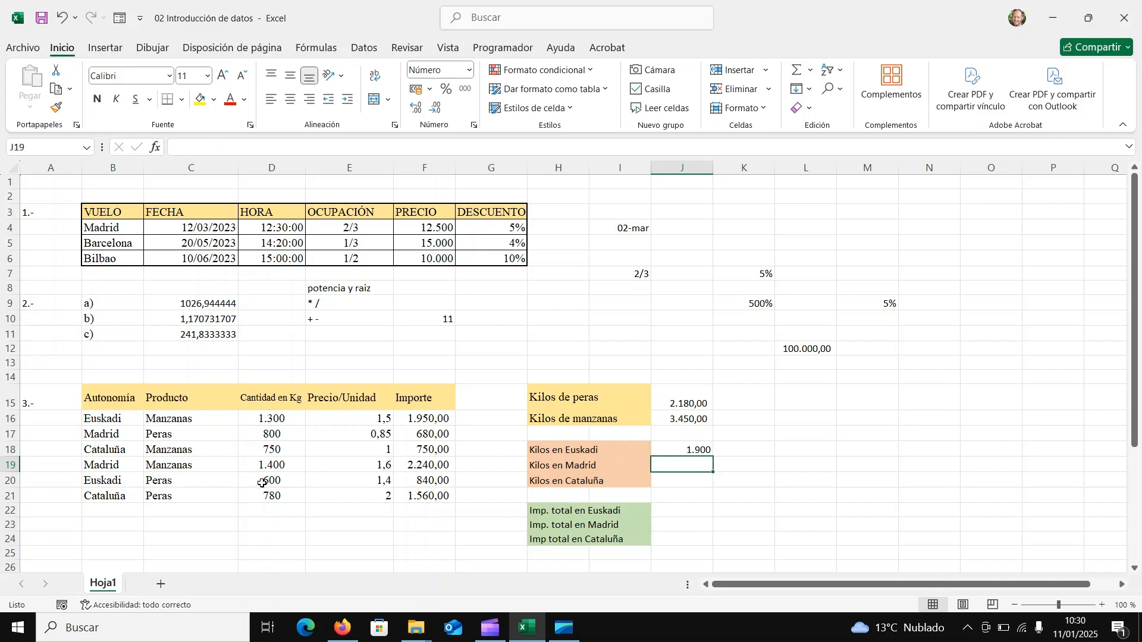
pyautogui.press('Down')
pyautogui.write('0')
pyautogui.press('BackSpace')
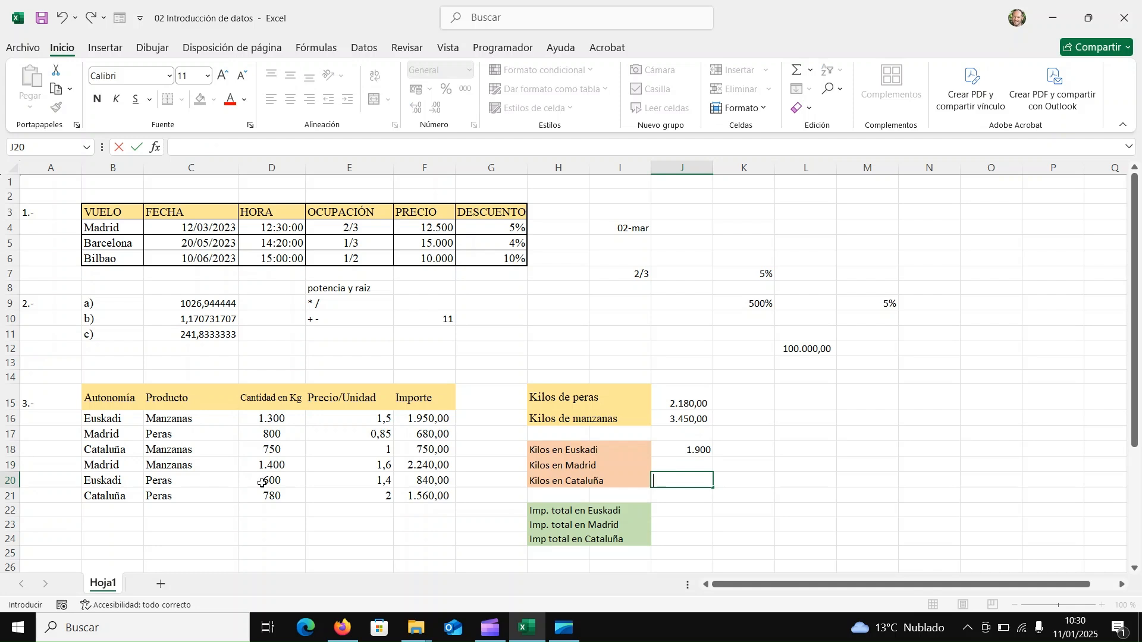
pyautogui.press('Down')
pyautogui.press('Down')
pyautogui.write('0')
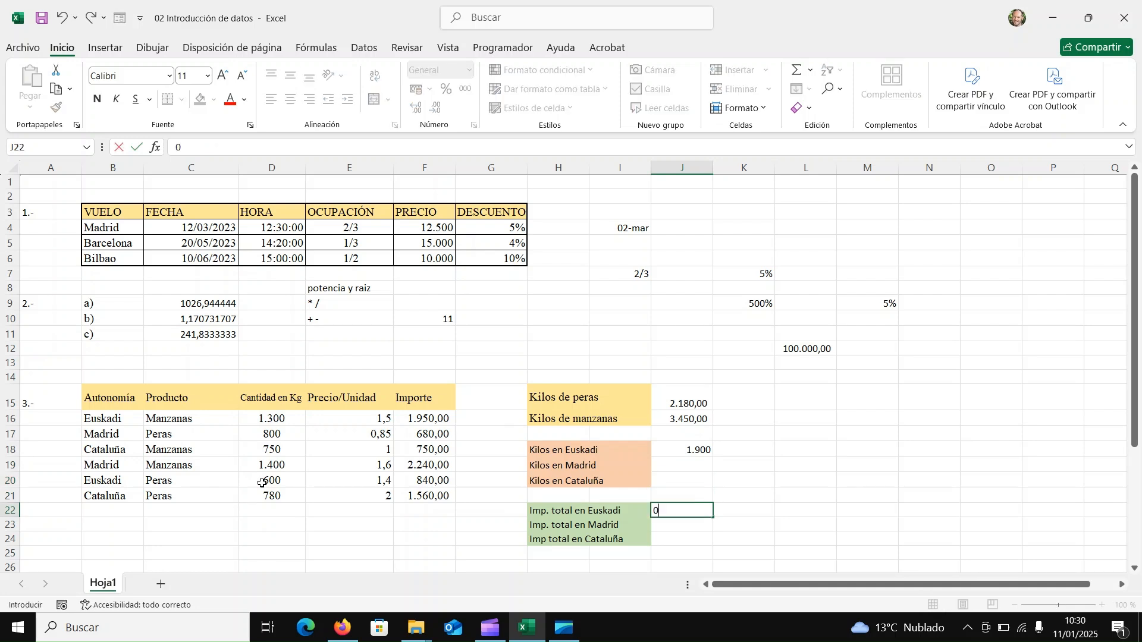
pyautogui.press('Escape')
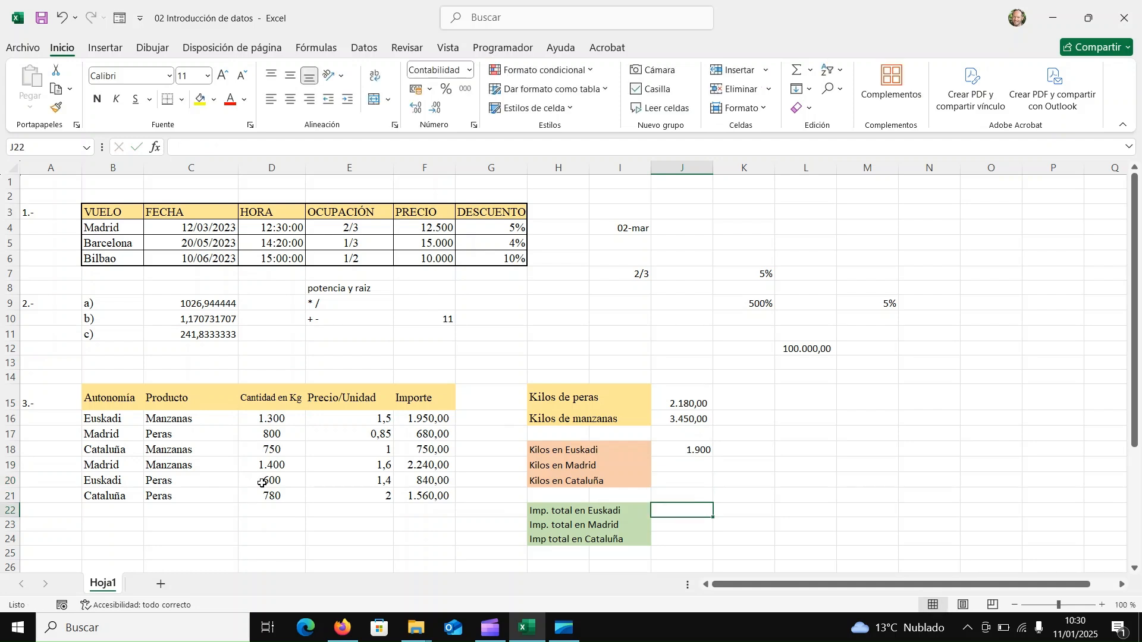
pyautogui.write('+')
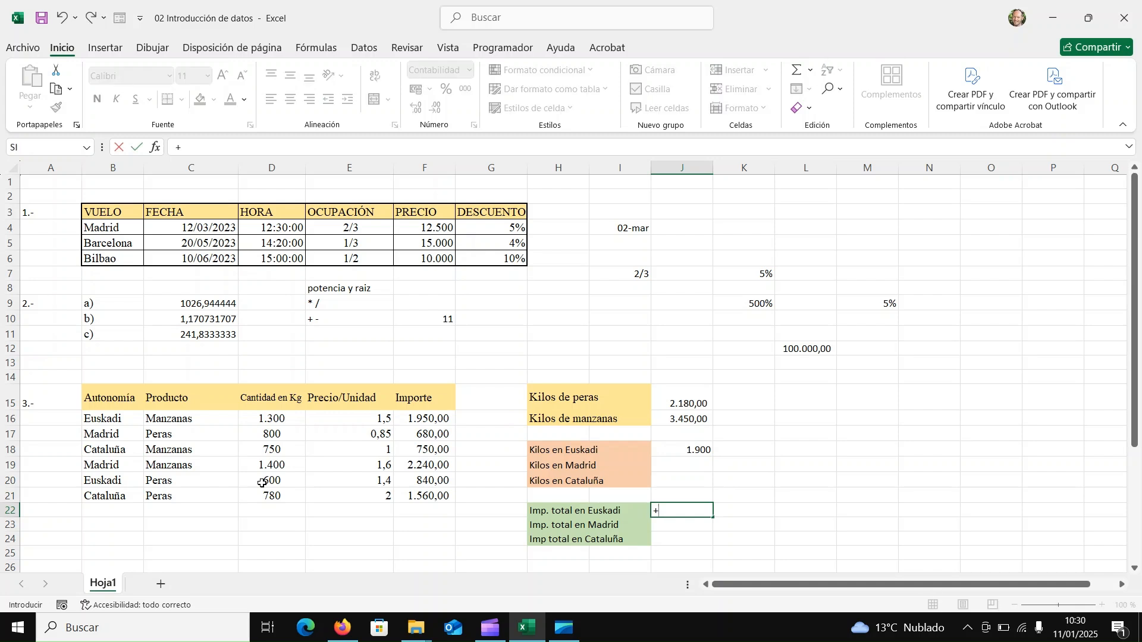
pyautogui.press('Escape')
# Calculate the Kilos en Madrid in J19 with the formula +D17+D19 and fill in the Kilos en Cataluña of 1530 in J20.
pyautogui.click(674, 461)
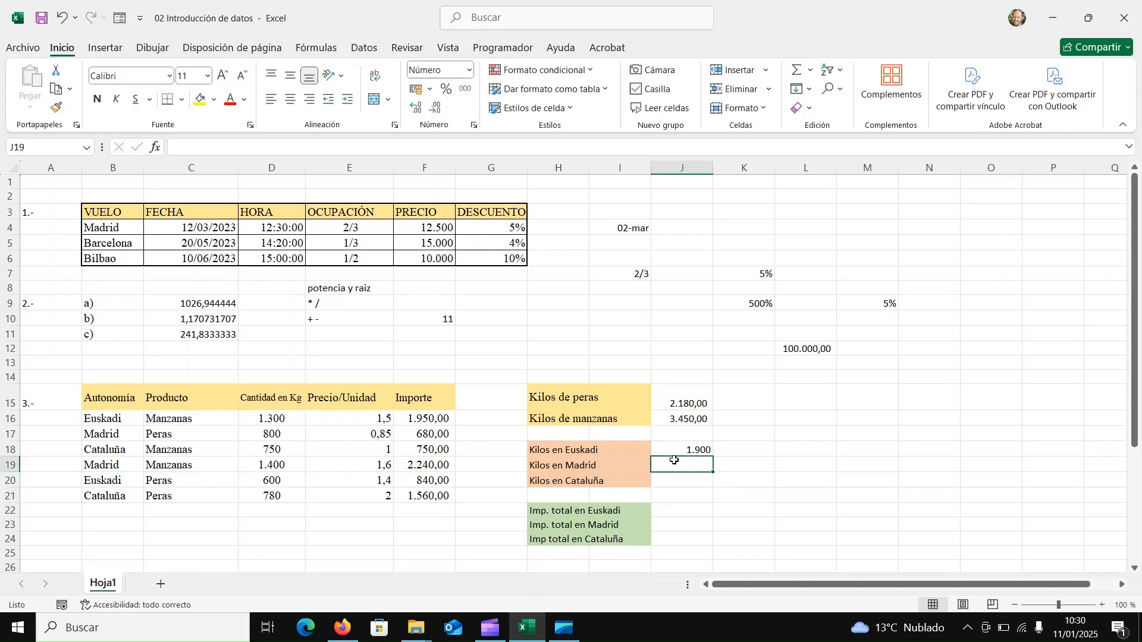
pyautogui.write('+')
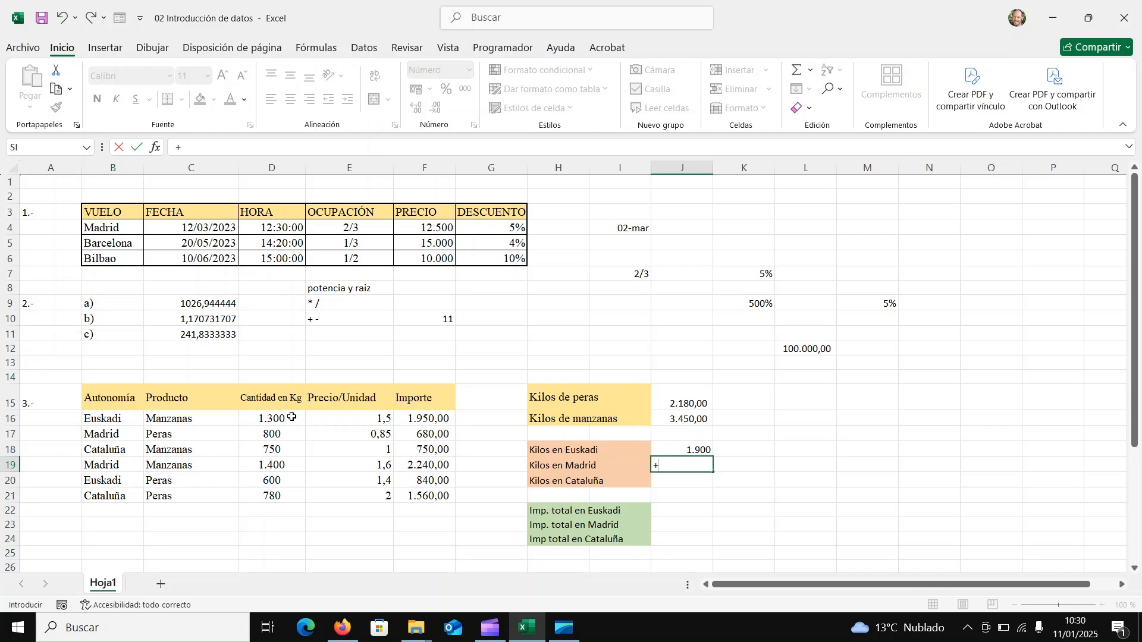
pyautogui.click(263, 435)
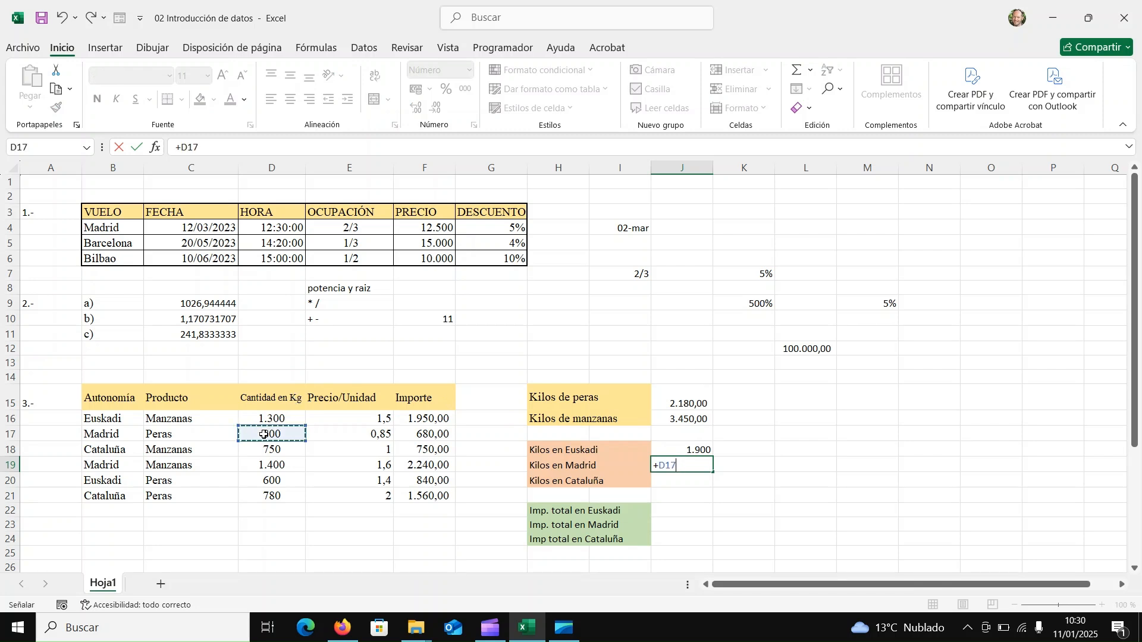
pyautogui.write('+')
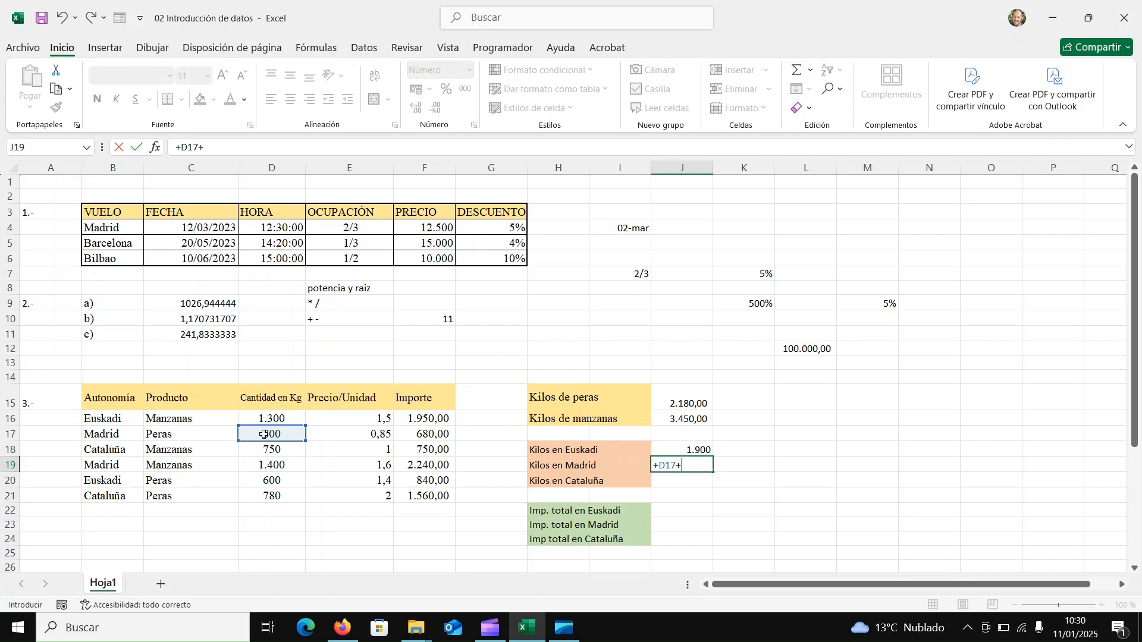
pyautogui.click(276, 465)
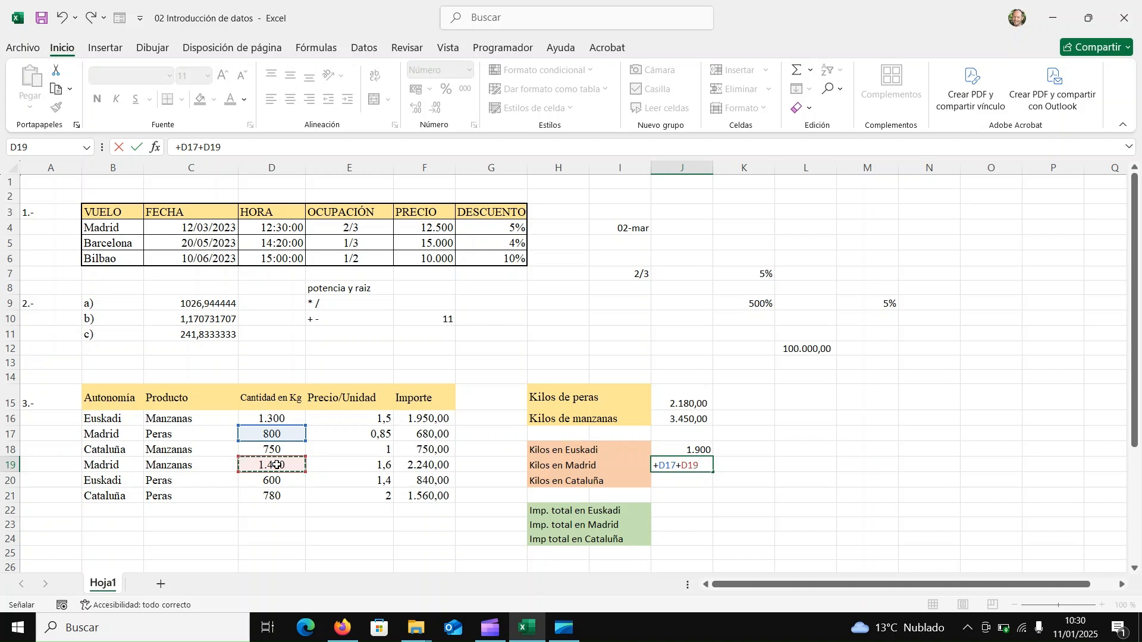
pyautogui.press('Return')
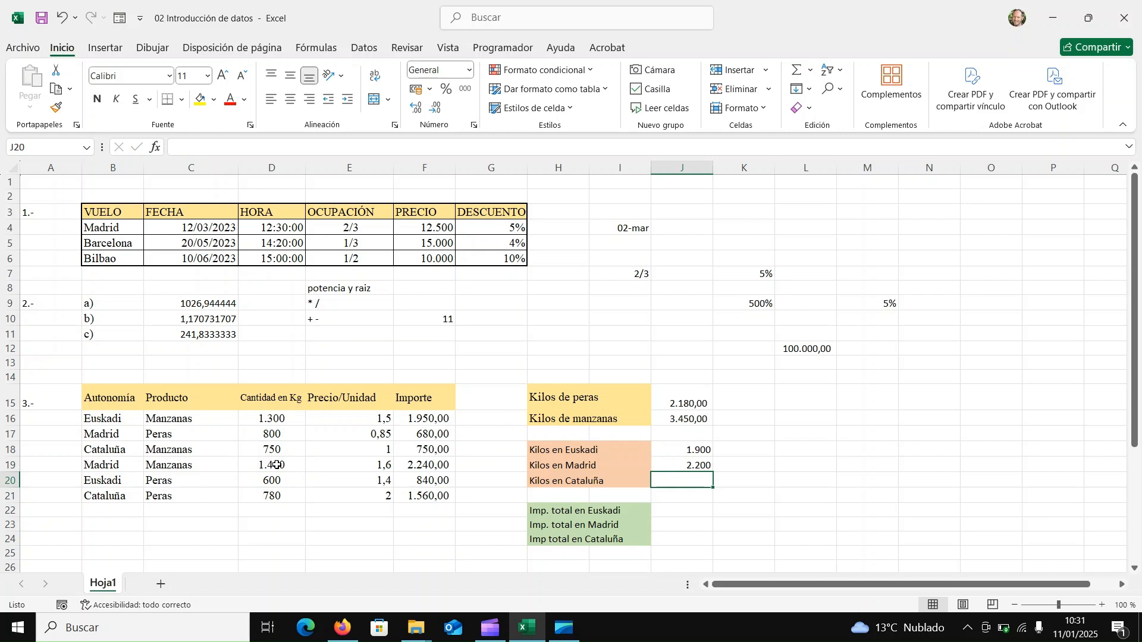
pyautogui.write('1530')
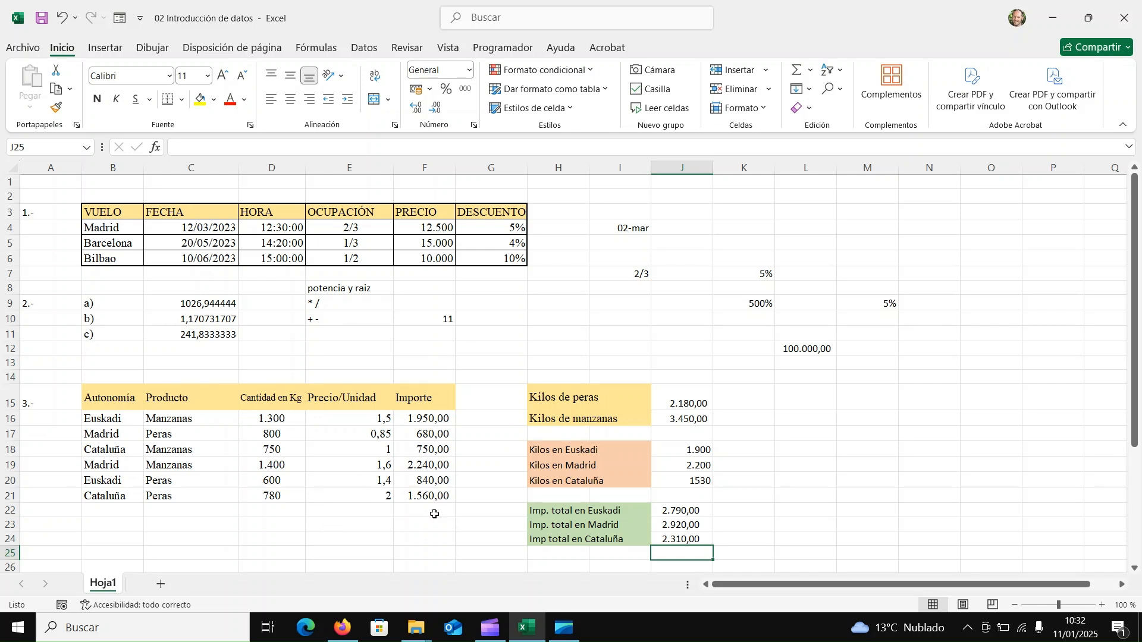
# Fill the cells D23 and F23, below the Cantidad en Kg and Importe columns, with yellow.
pyautogui.click(811, 71)
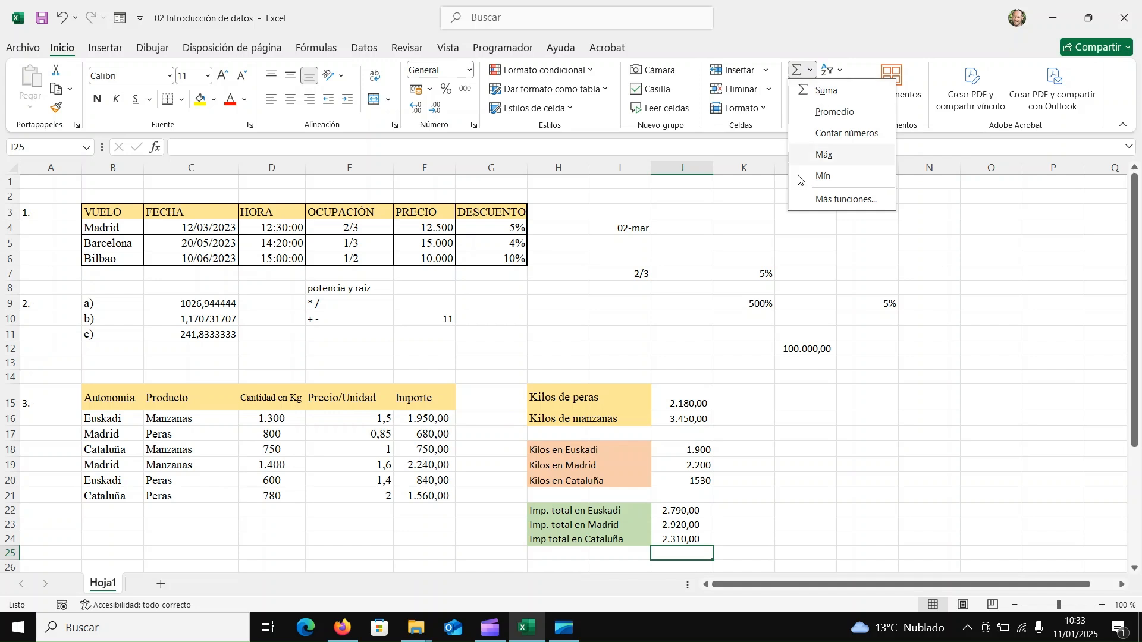
pyautogui.click(272, 521)
pyautogui.click(269, 522)
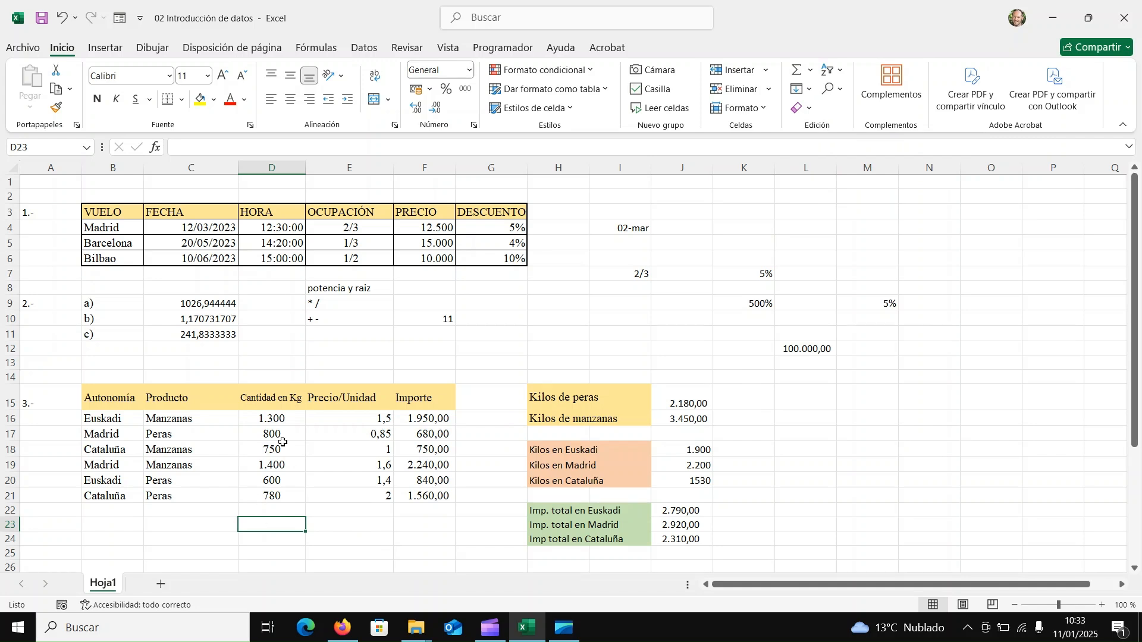
pyautogui.click(201, 99)
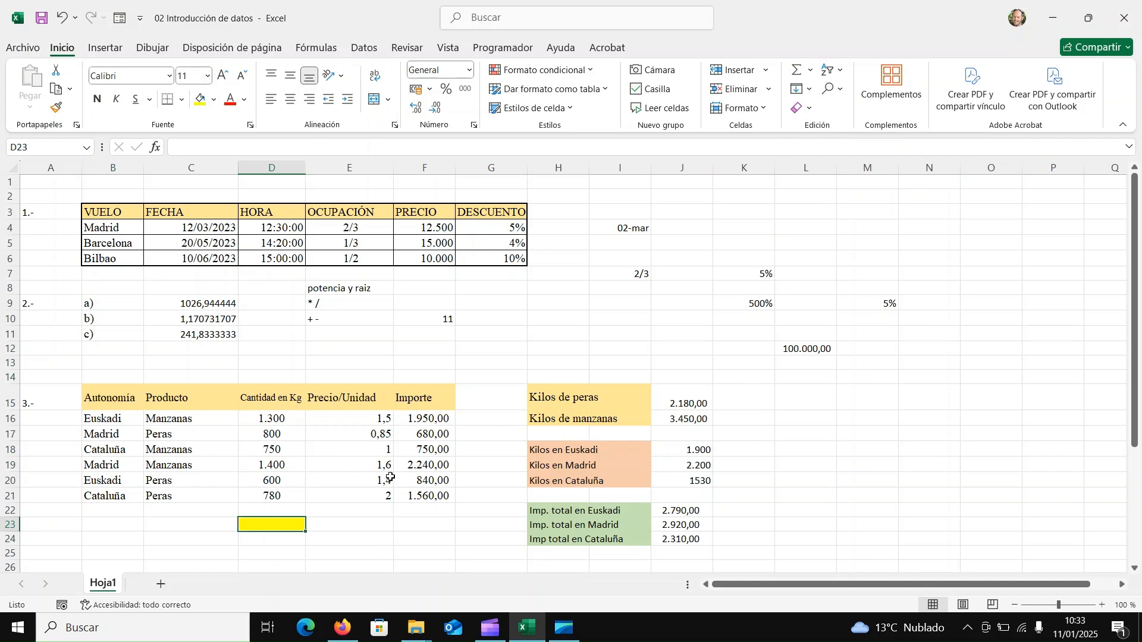
pyautogui.click(412, 523)
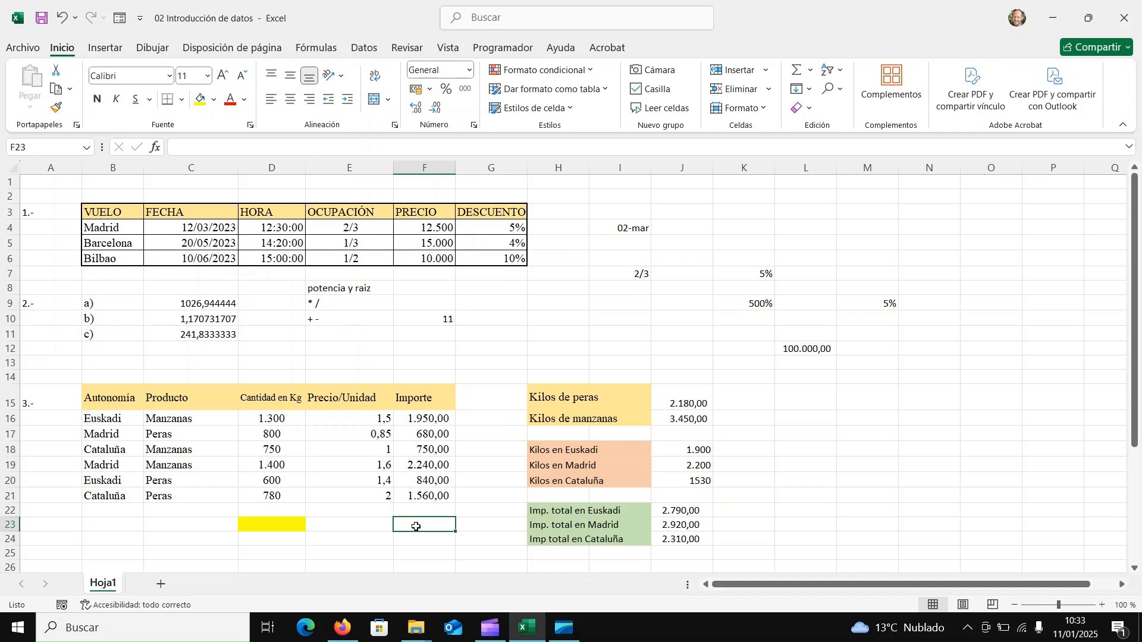
pyautogui.click(201, 100)
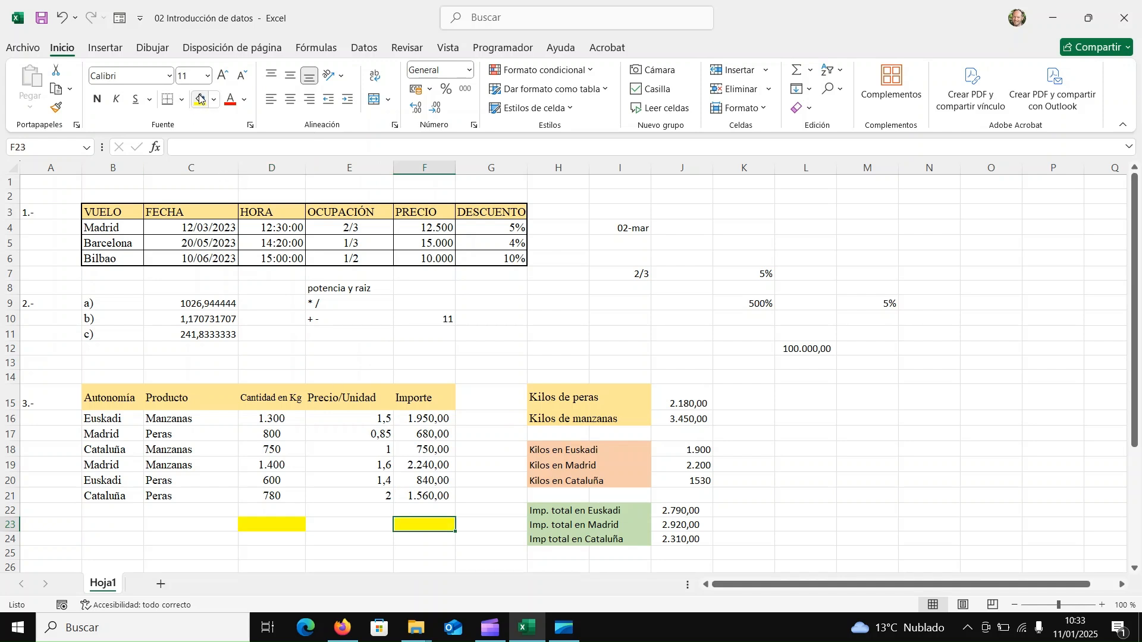
# Total the Cantidad en Kg column in D23 with the formula =SUMA(D16:D21).
pyautogui.click(272, 525)
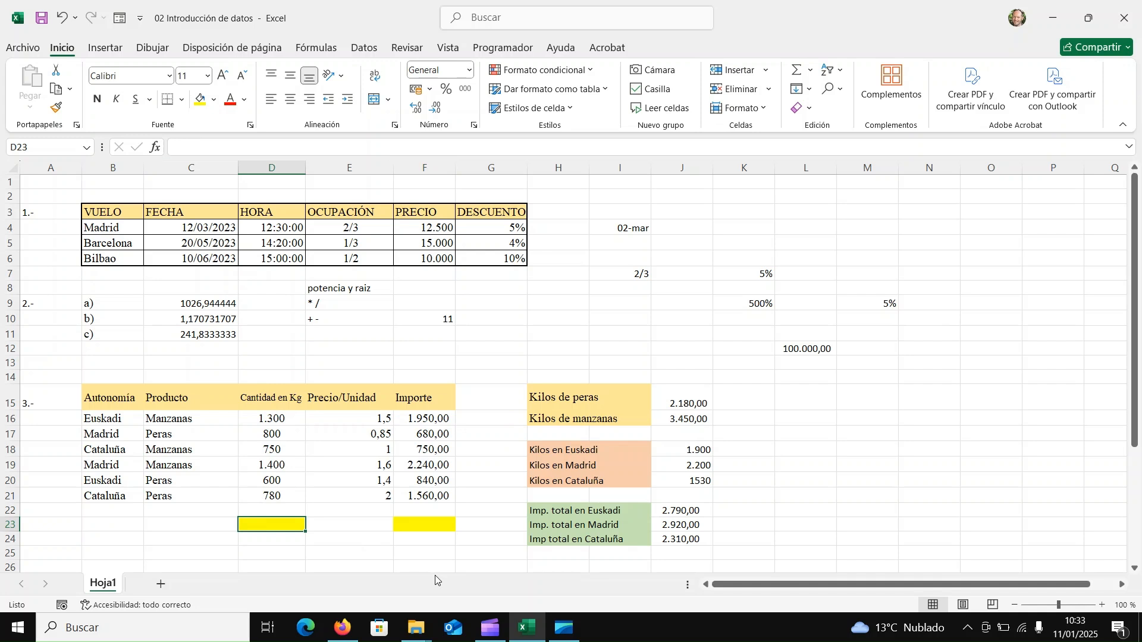
pyautogui.click(798, 72)
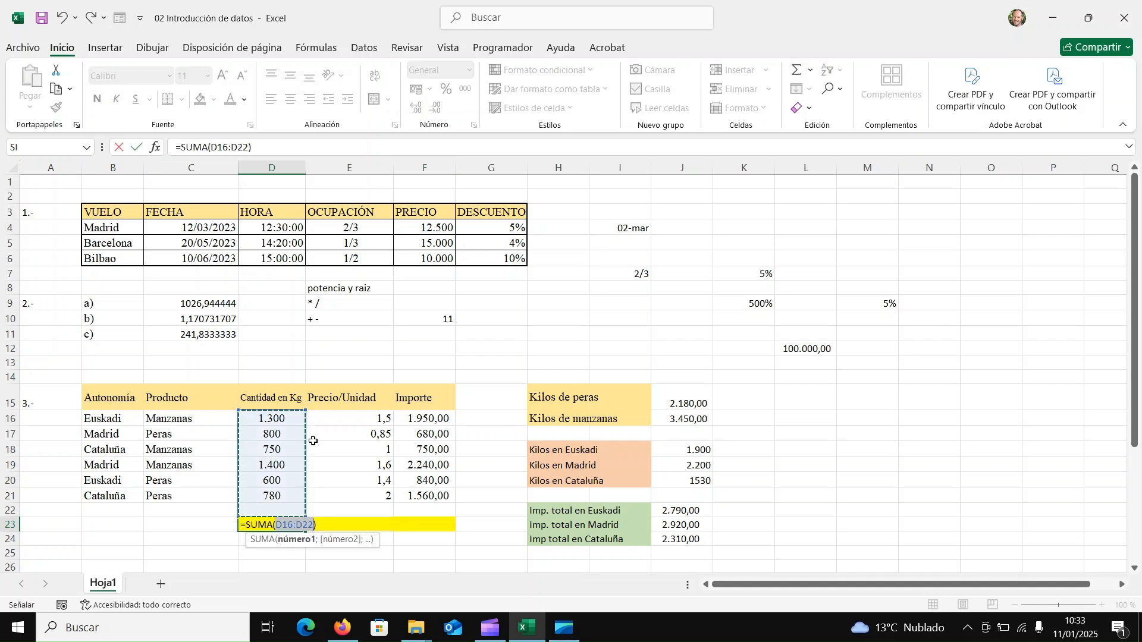
pyautogui.click(286, 420)
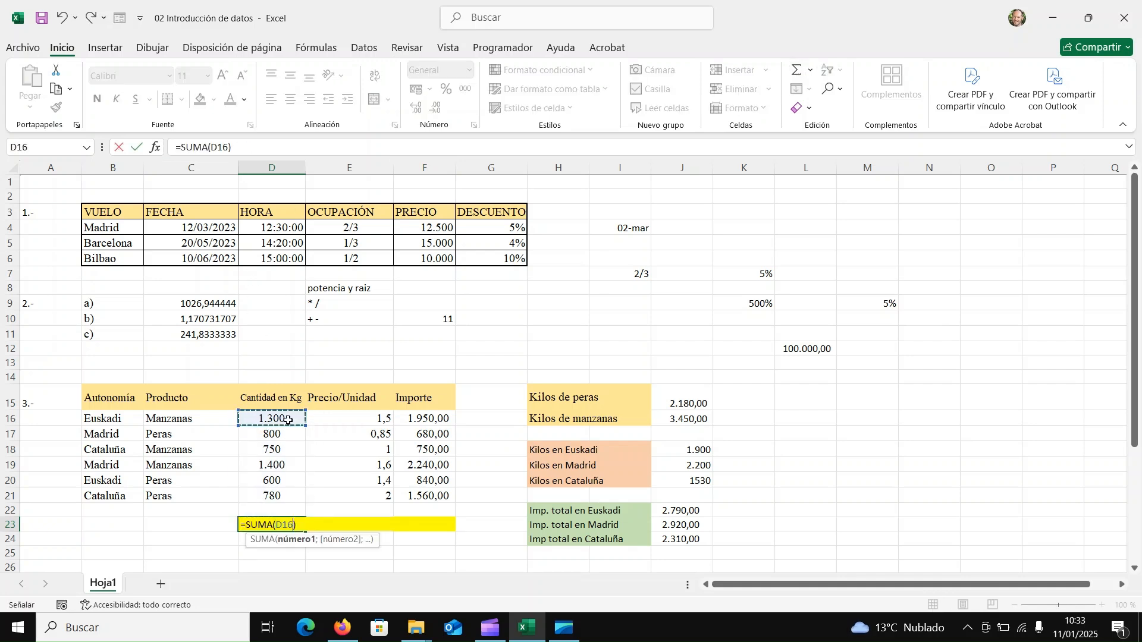
pyautogui.moveTo(287, 419); pyautogui.dragTo(281, 501)
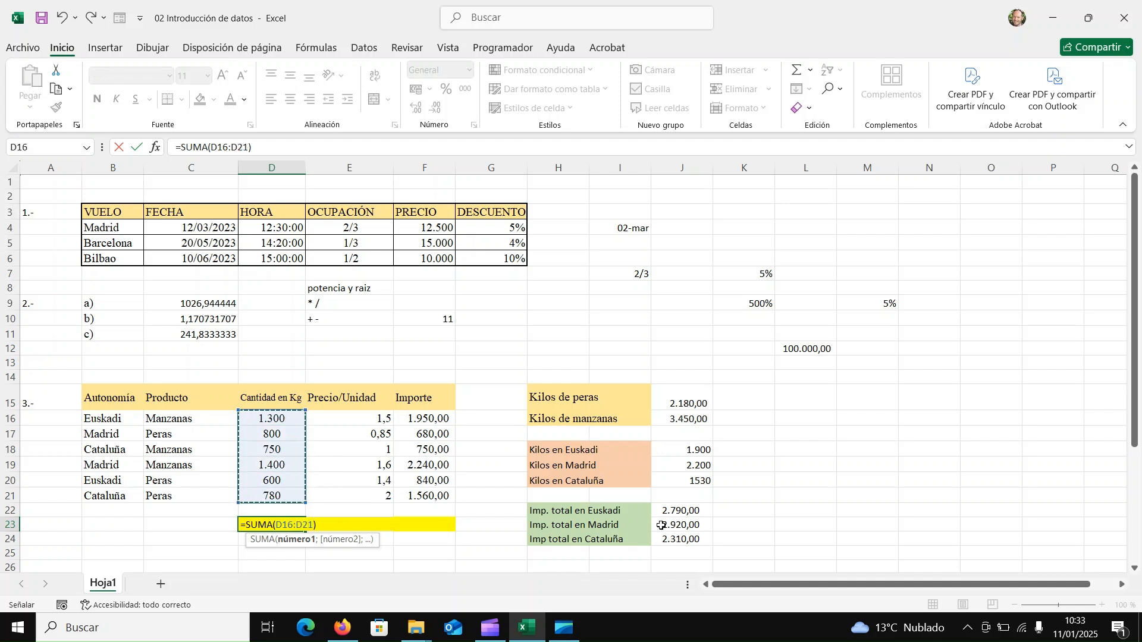
pyautogui.press('Return')
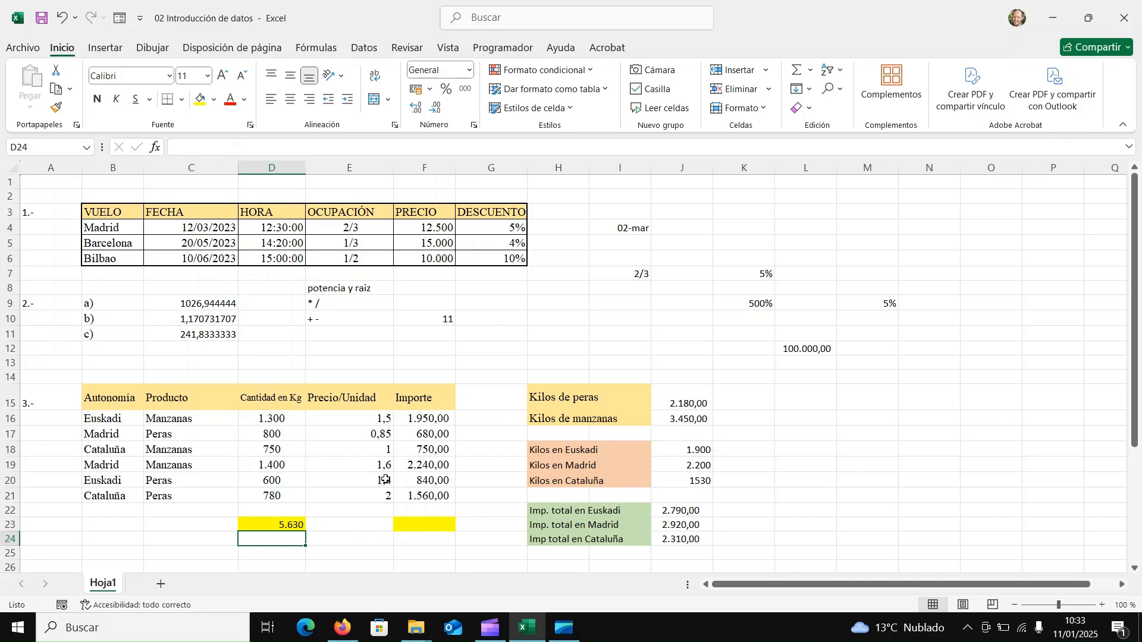
# Total the Importe column in F23 with the formula =SUMA(F16:F21).
pyautogui.click(420, 526)
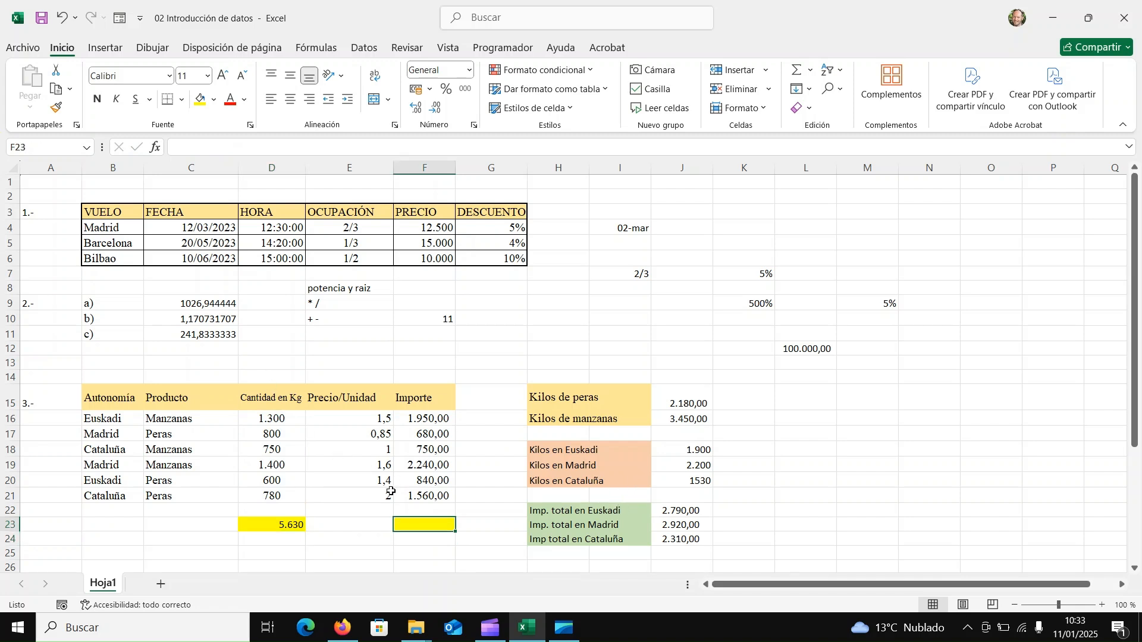
pyautogui.click(800, 74)
pyautogui.moveTo(421, 425); pyautogui.dragTo(426, 498)
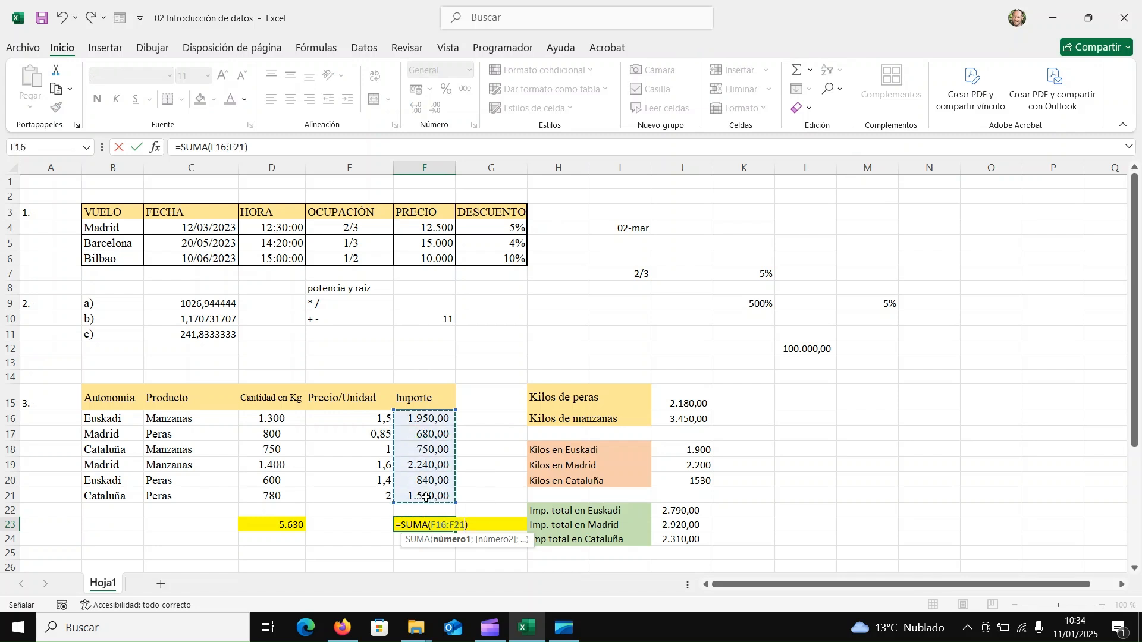
pyautogui.press('Return')
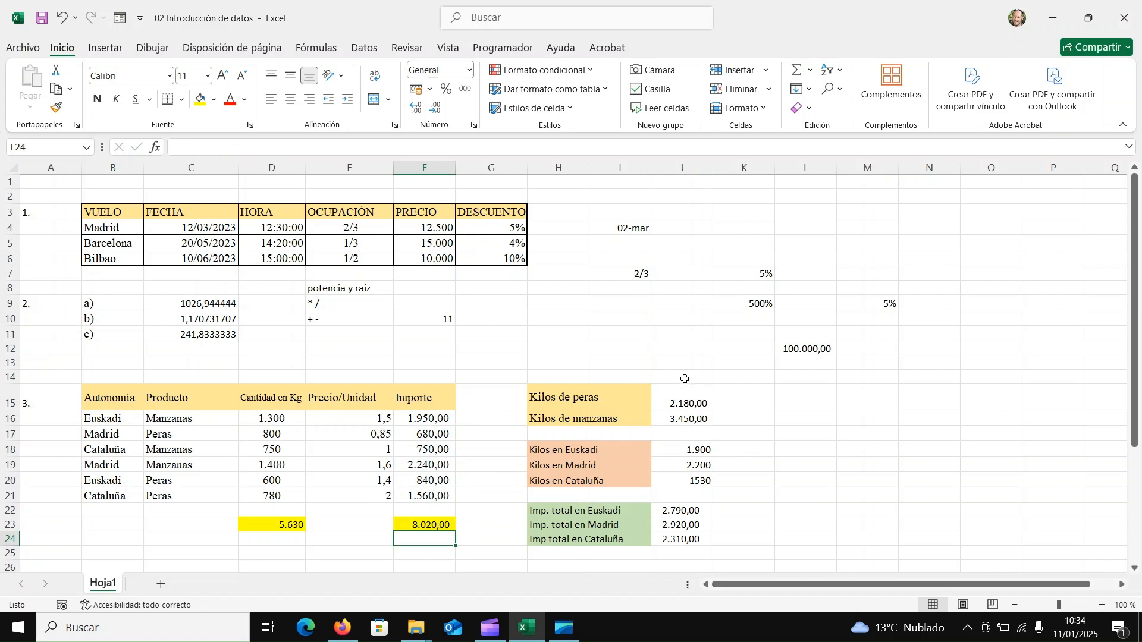
# Calculate the Kilos de peras in L15 using the SUMA function over separate cells: =SUMA(D17;D20;D21).
pyautogui.moveTo(683, 378); pyautogui.dragTo(685, 568)
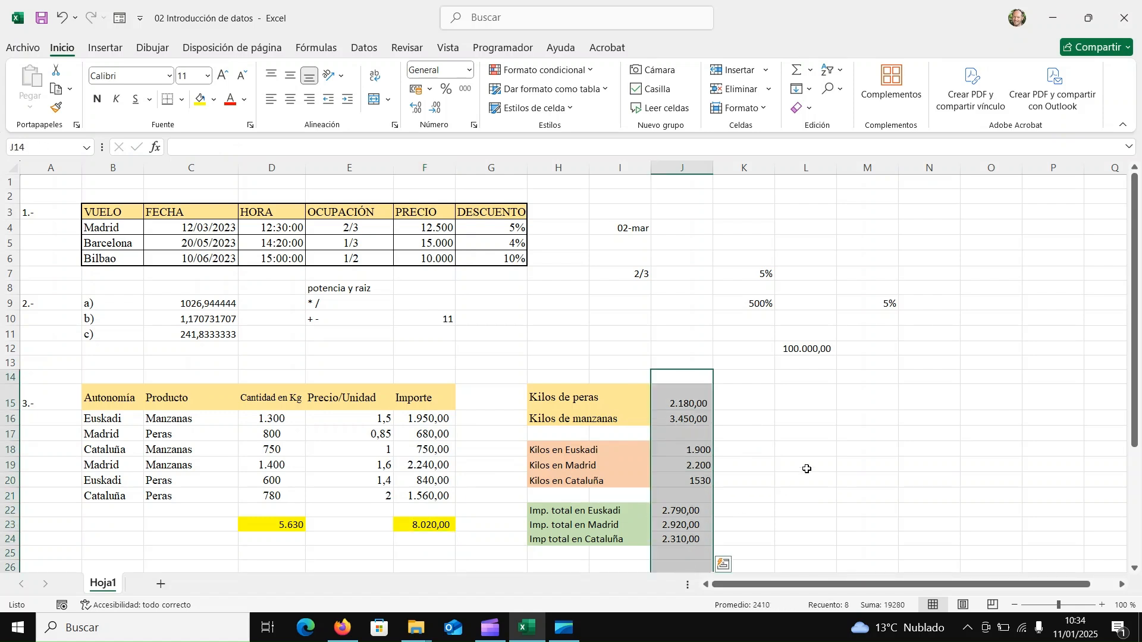
pyautogui.click(795, 403)
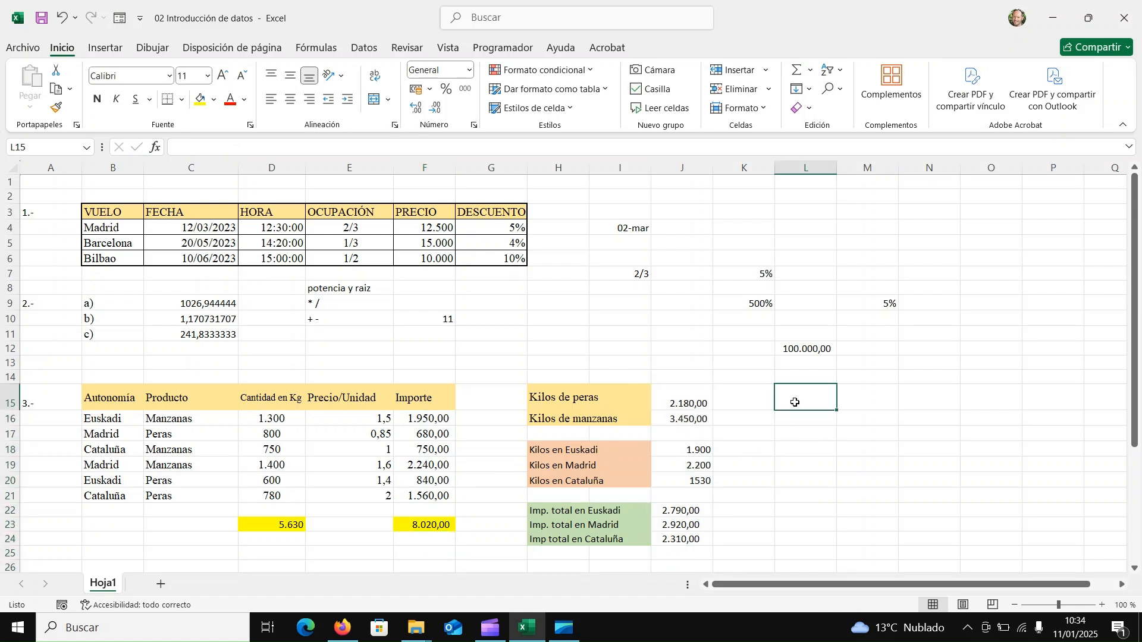
pyautogui.click(797, 74)
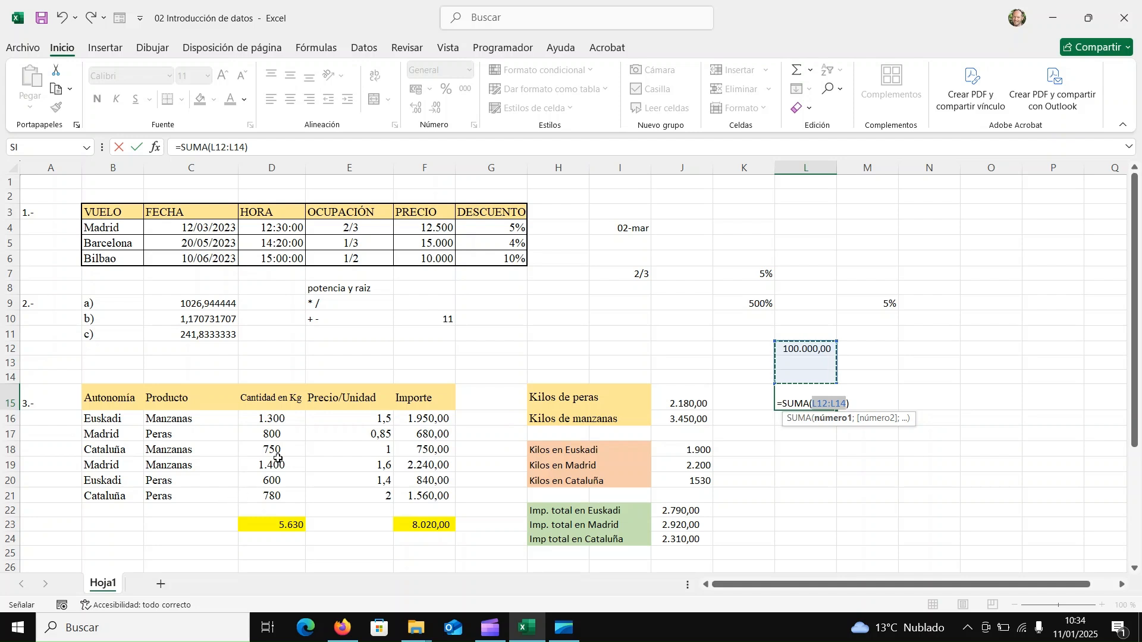
pyautogui.click(274, 434)
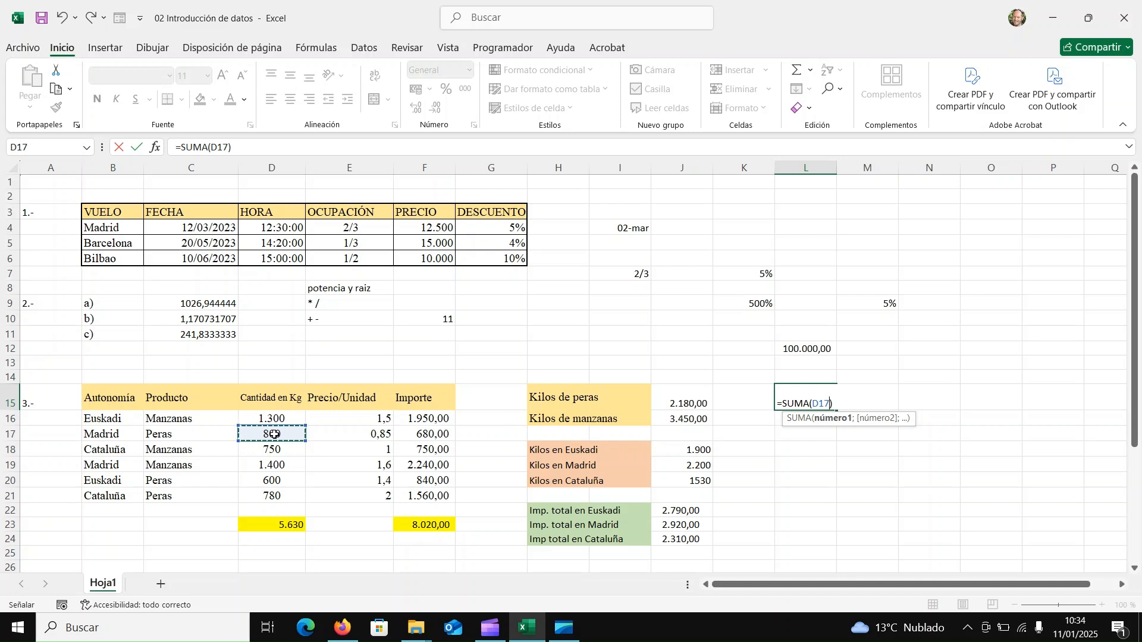
pyautogui.keyDown('ctrl'); pyautogui.click(270, 481); pyautogui.keyUp('ctrl')
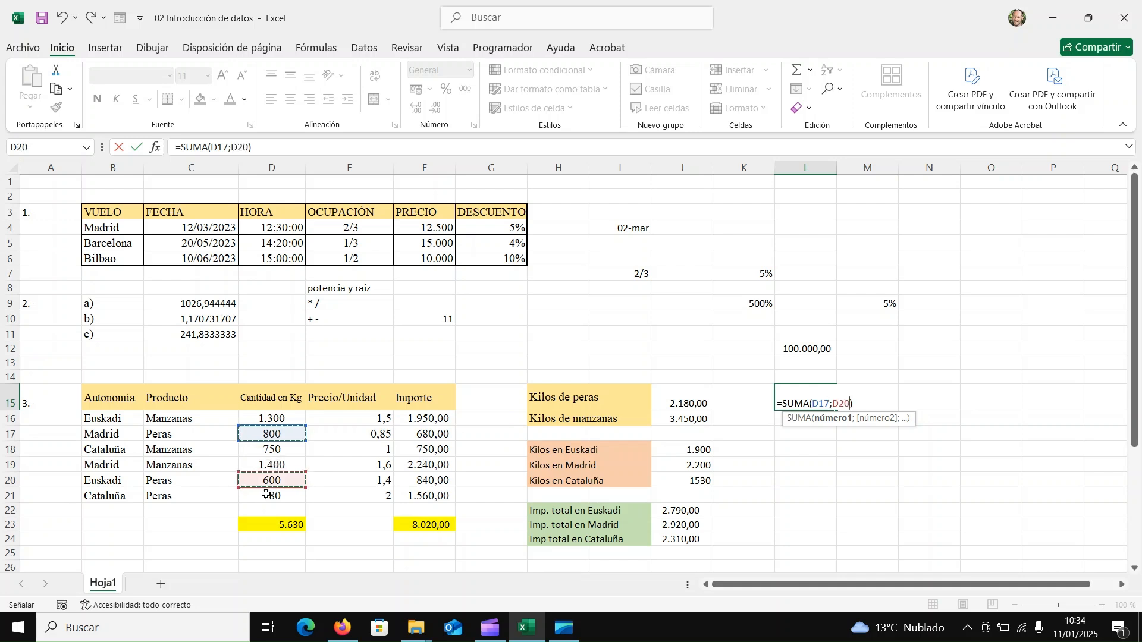
pyautogui.keyDown('ctrl'); pyautogui.click(266, 494); pyautogui.keyUp('ctrl')
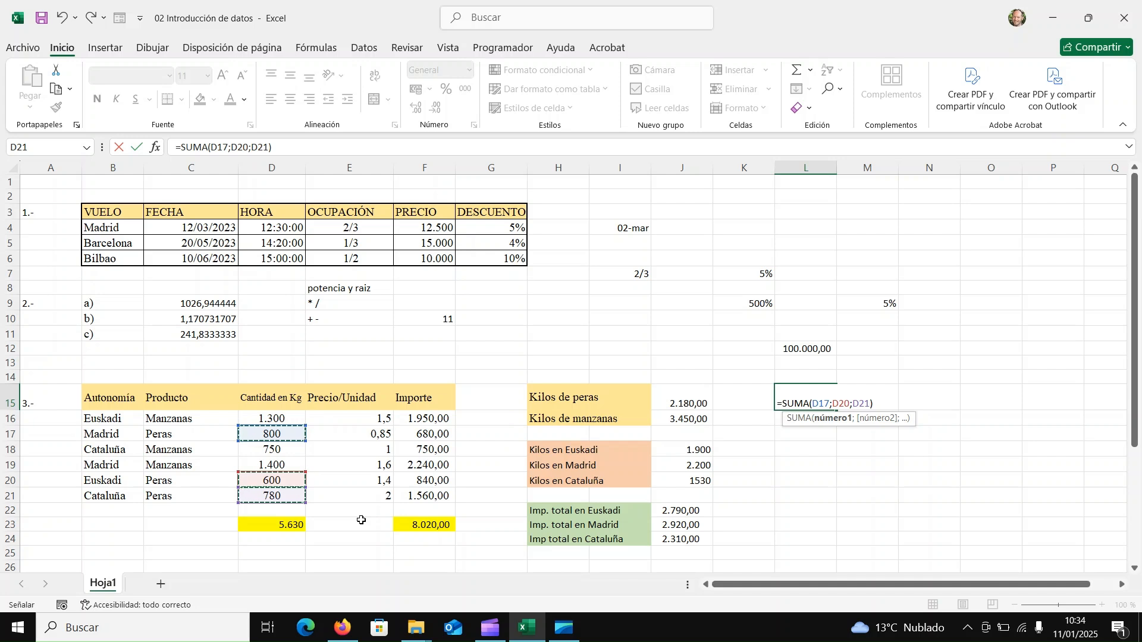
pyautogui.press('Return')
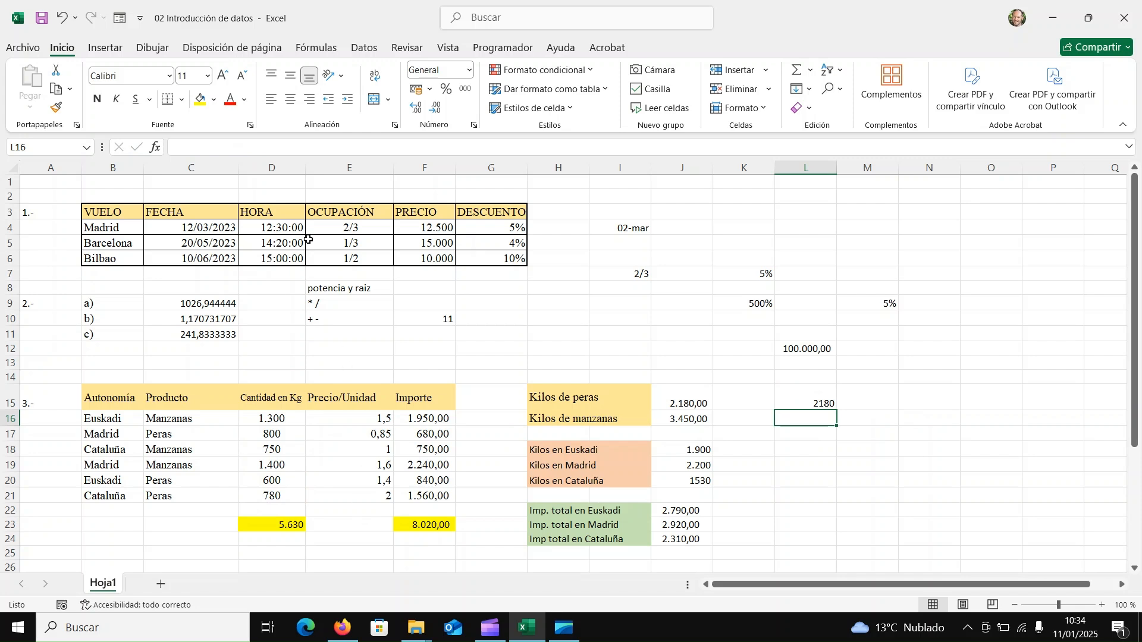
# Calculate the Kilos de manzanas in L16 by combining a single cell and a range: =SUMA(D16;D18:D19).
pyautogui.click(799, 66)
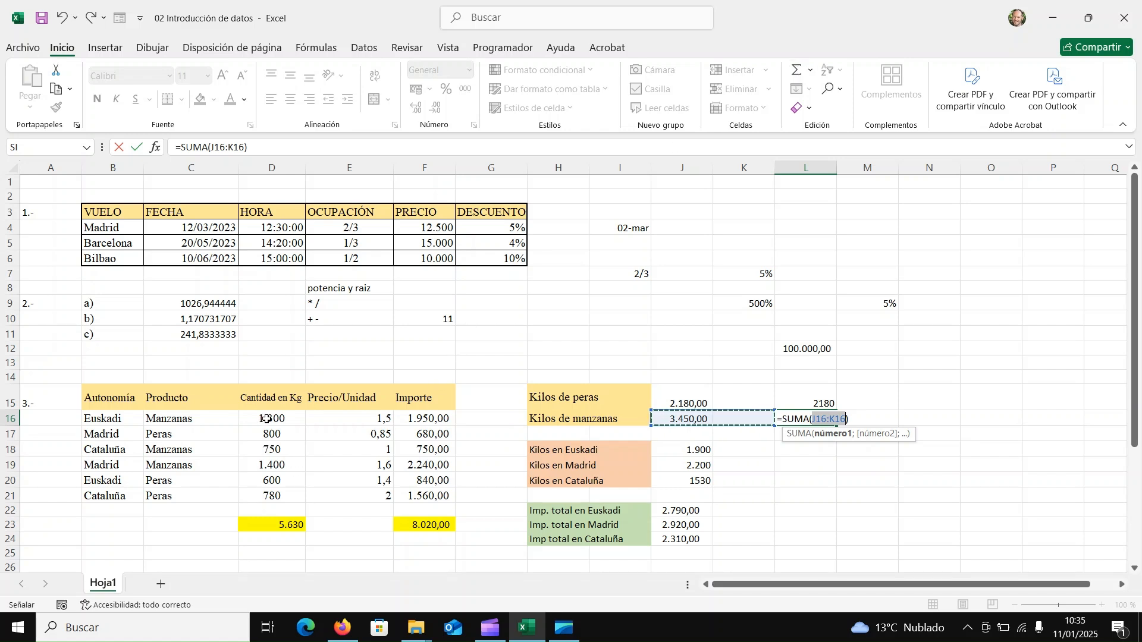
pyautogui.click(267, 418)
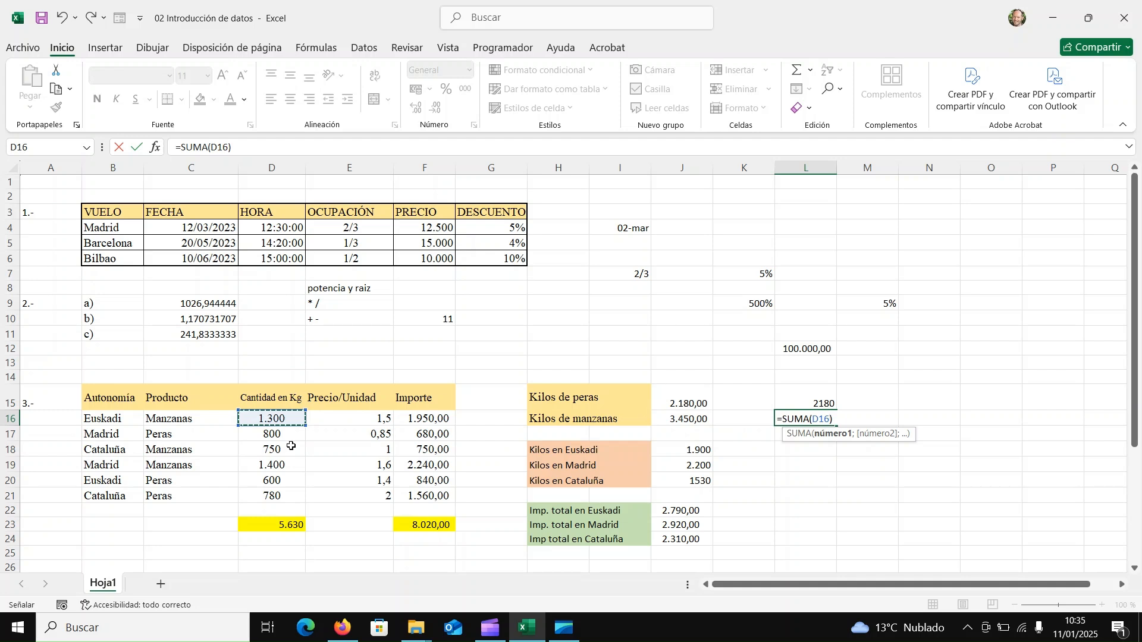
pyautogui.write(';')
pyautogui.moveTo(287, 448); pyautogui.dragTo(280, 466)
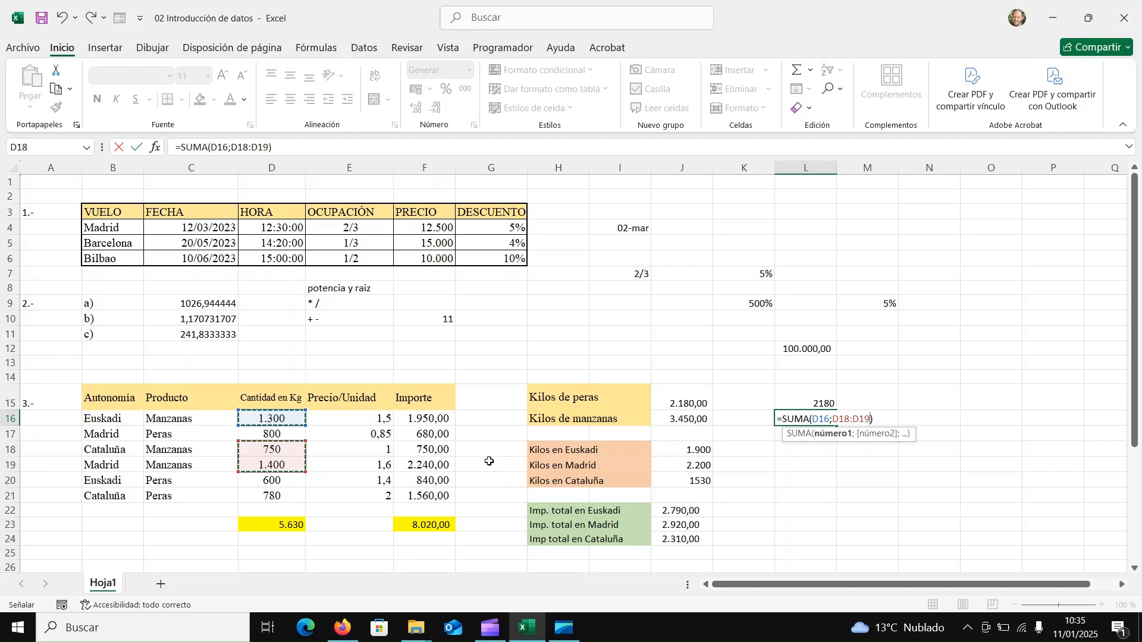
pyautogui.press('Return')
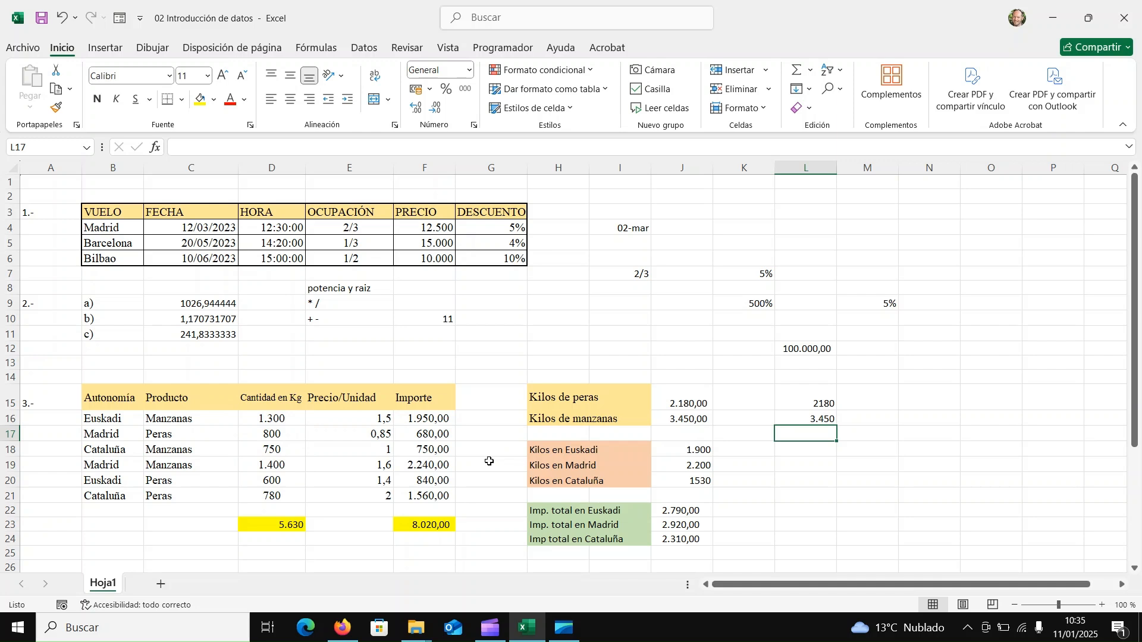
# Calculate the Kilos en Euskadi in L18 with the formula =SUMA(D16;D20).
pyautogui.click(792, 452)
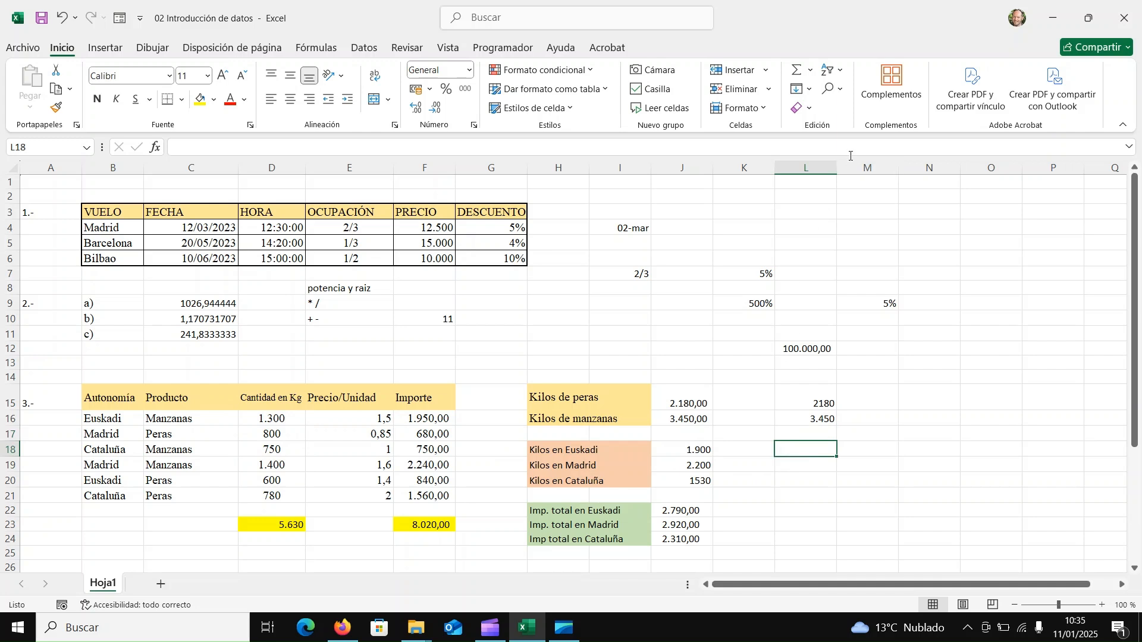
pyautogui.click(796, 71)
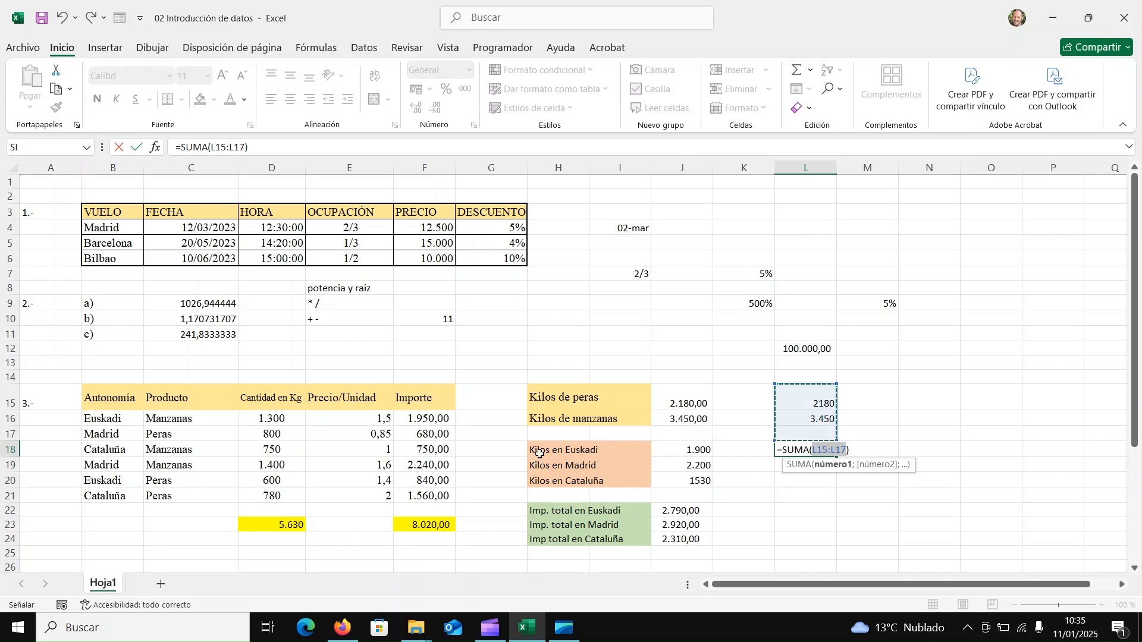
pyautogui.click(260, 421)
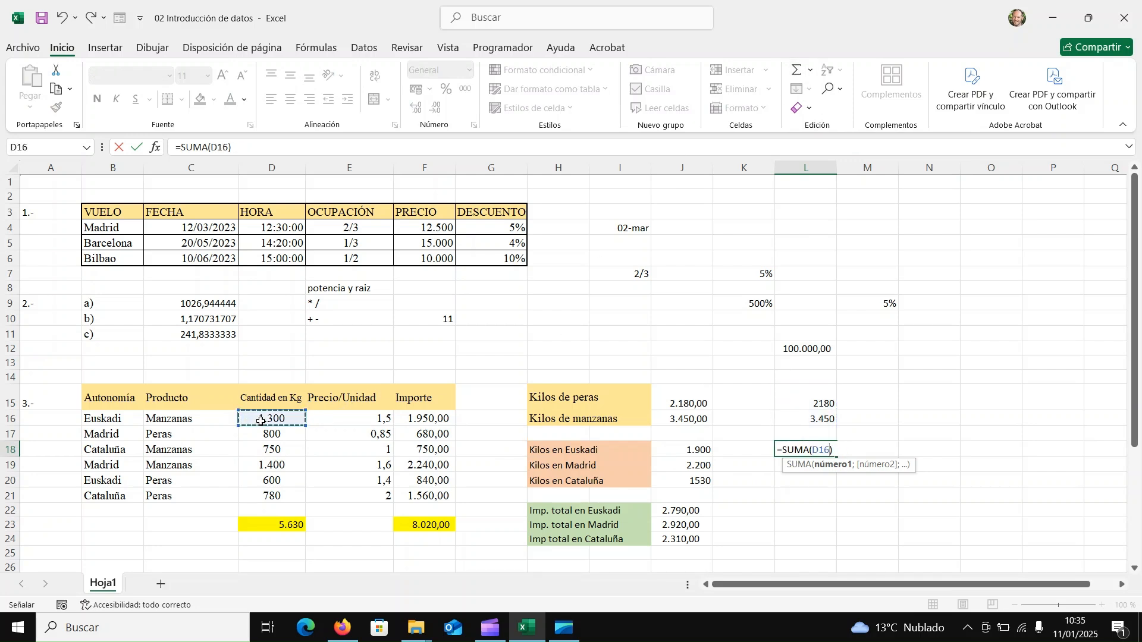
pyautogui.write(';')
pyautogui.click(262, 481)
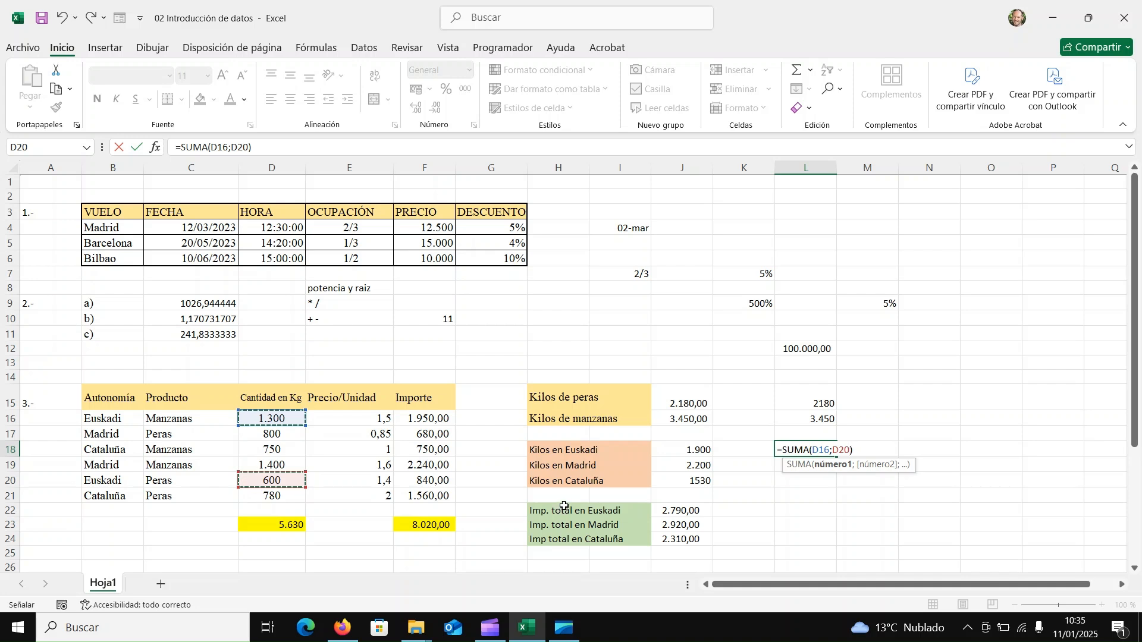
pyautogui.press('Return')
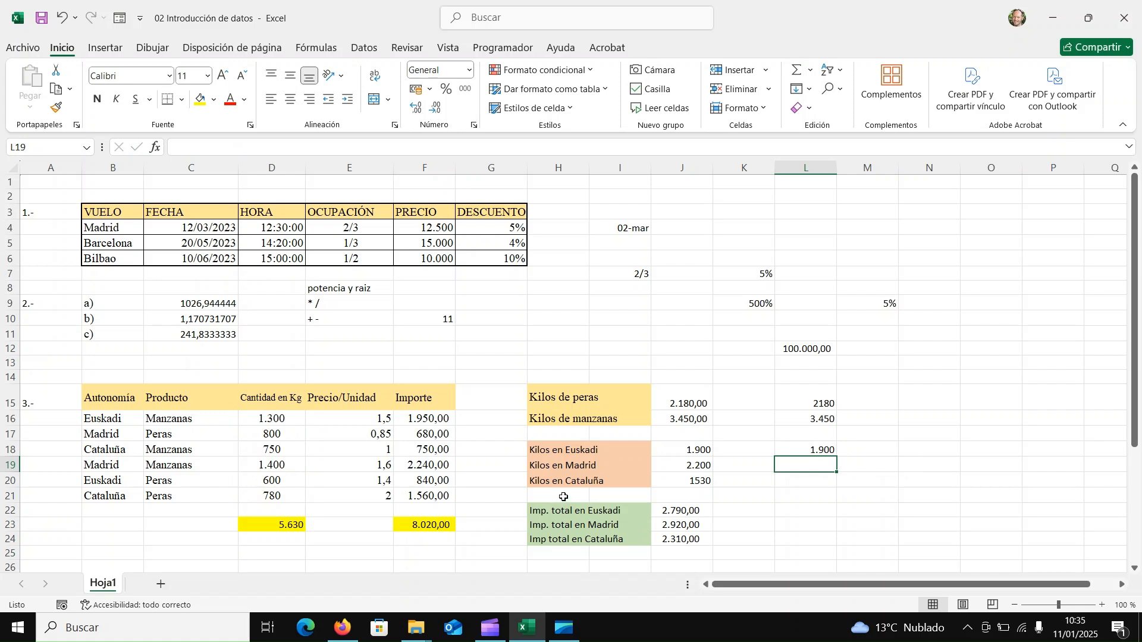
# Check which cells the Kilos en Euskadi formula in J18 adds together.
pyautogui.doubleClick(694, 452)
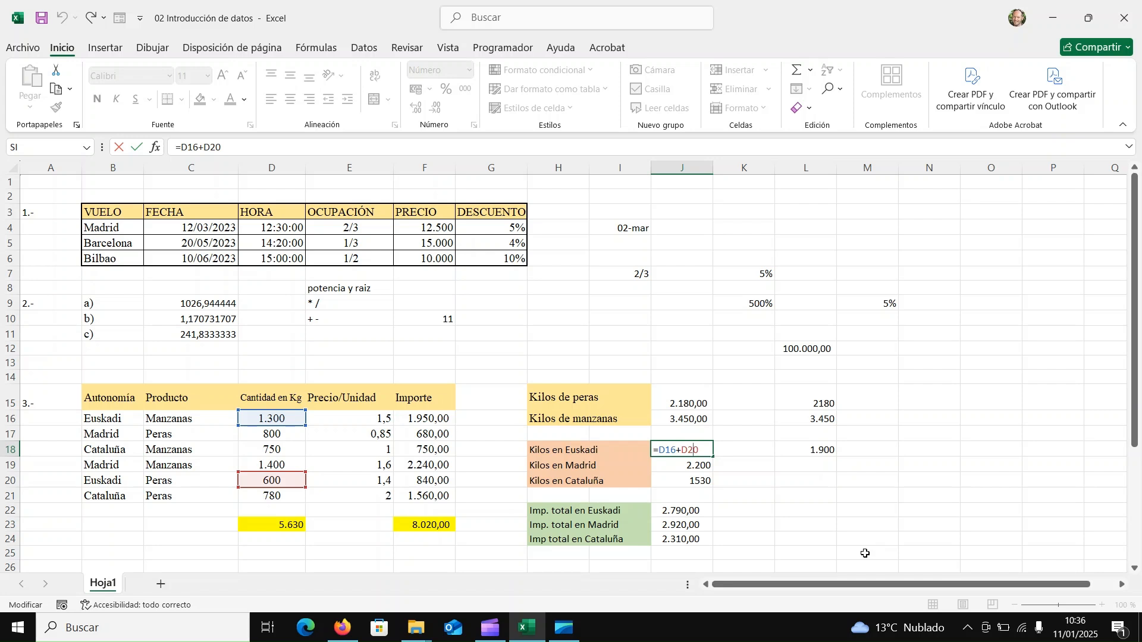
pyautogui.hotkey('ctrl', 'Return')
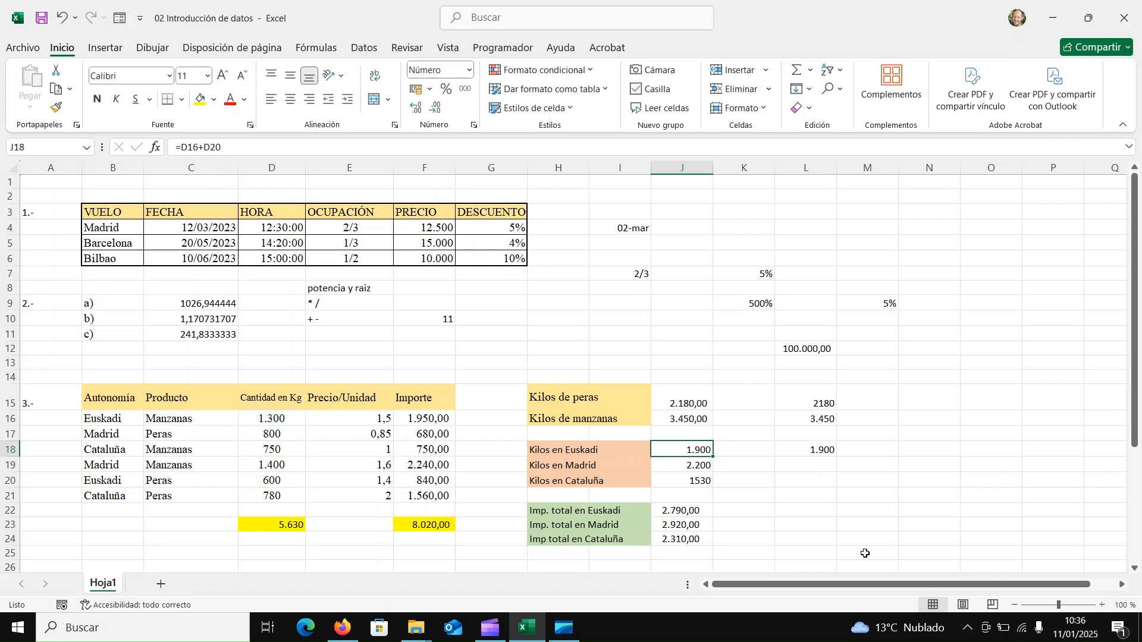